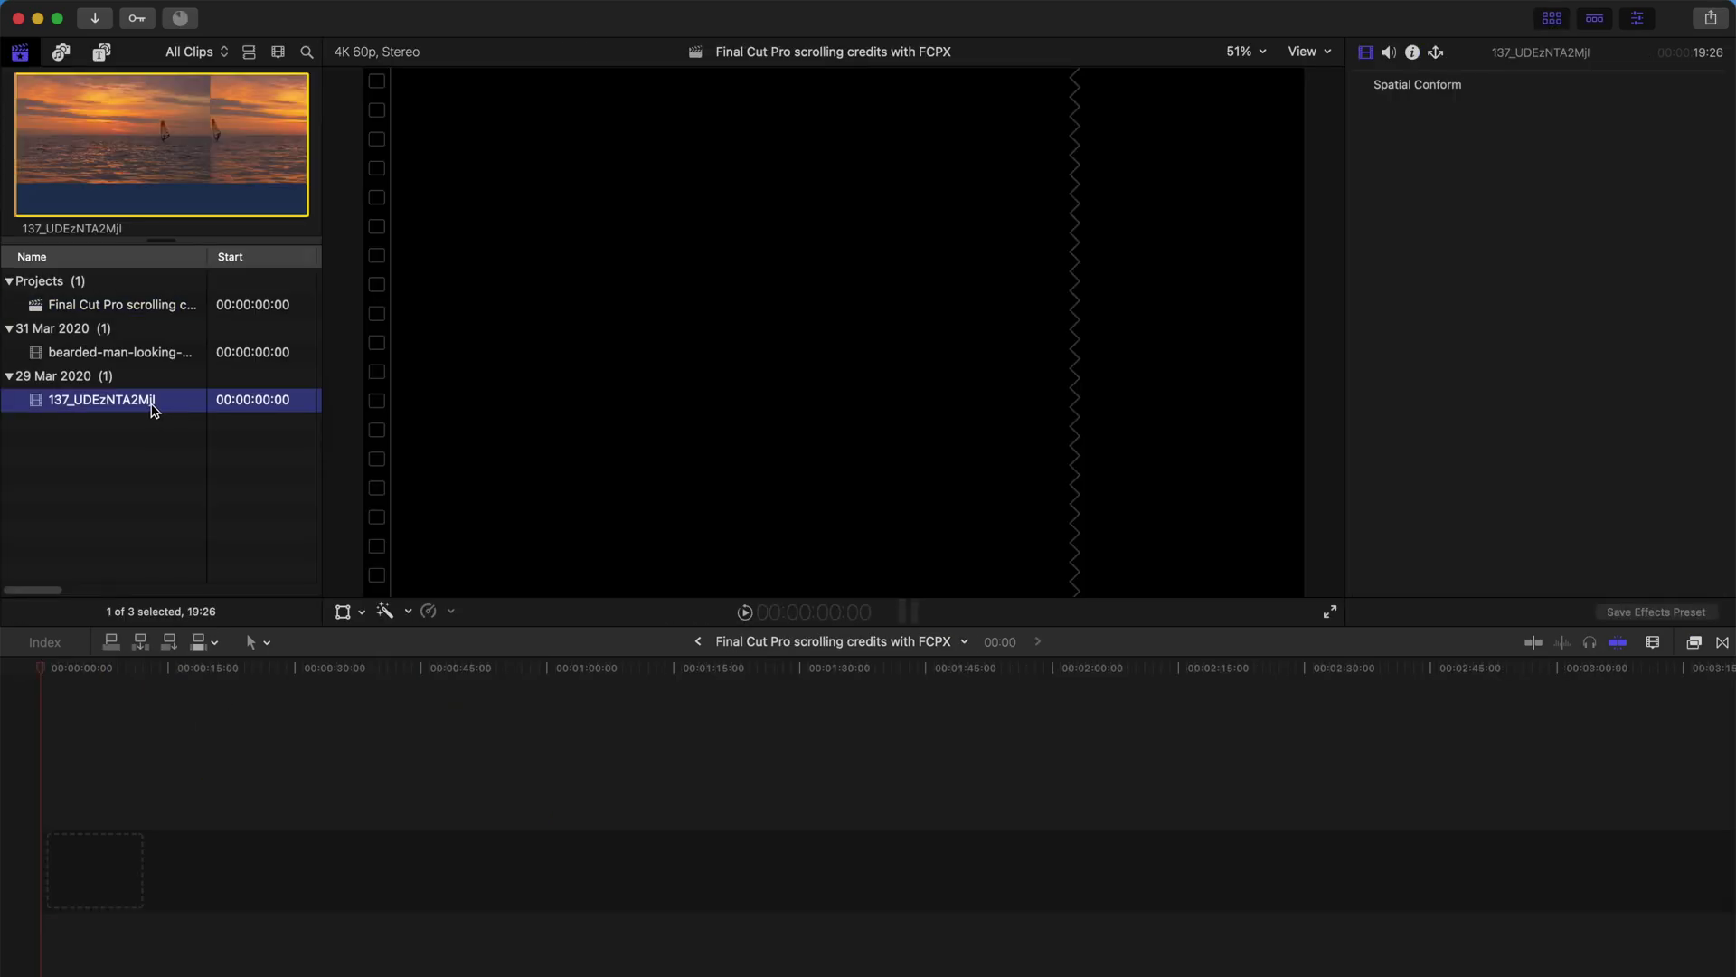
# - Add the sunset clip to the timeline and place the Scrolling title above it
pyautogui.moveTo(153, 408); pyautogui.dragTo(136, 845)
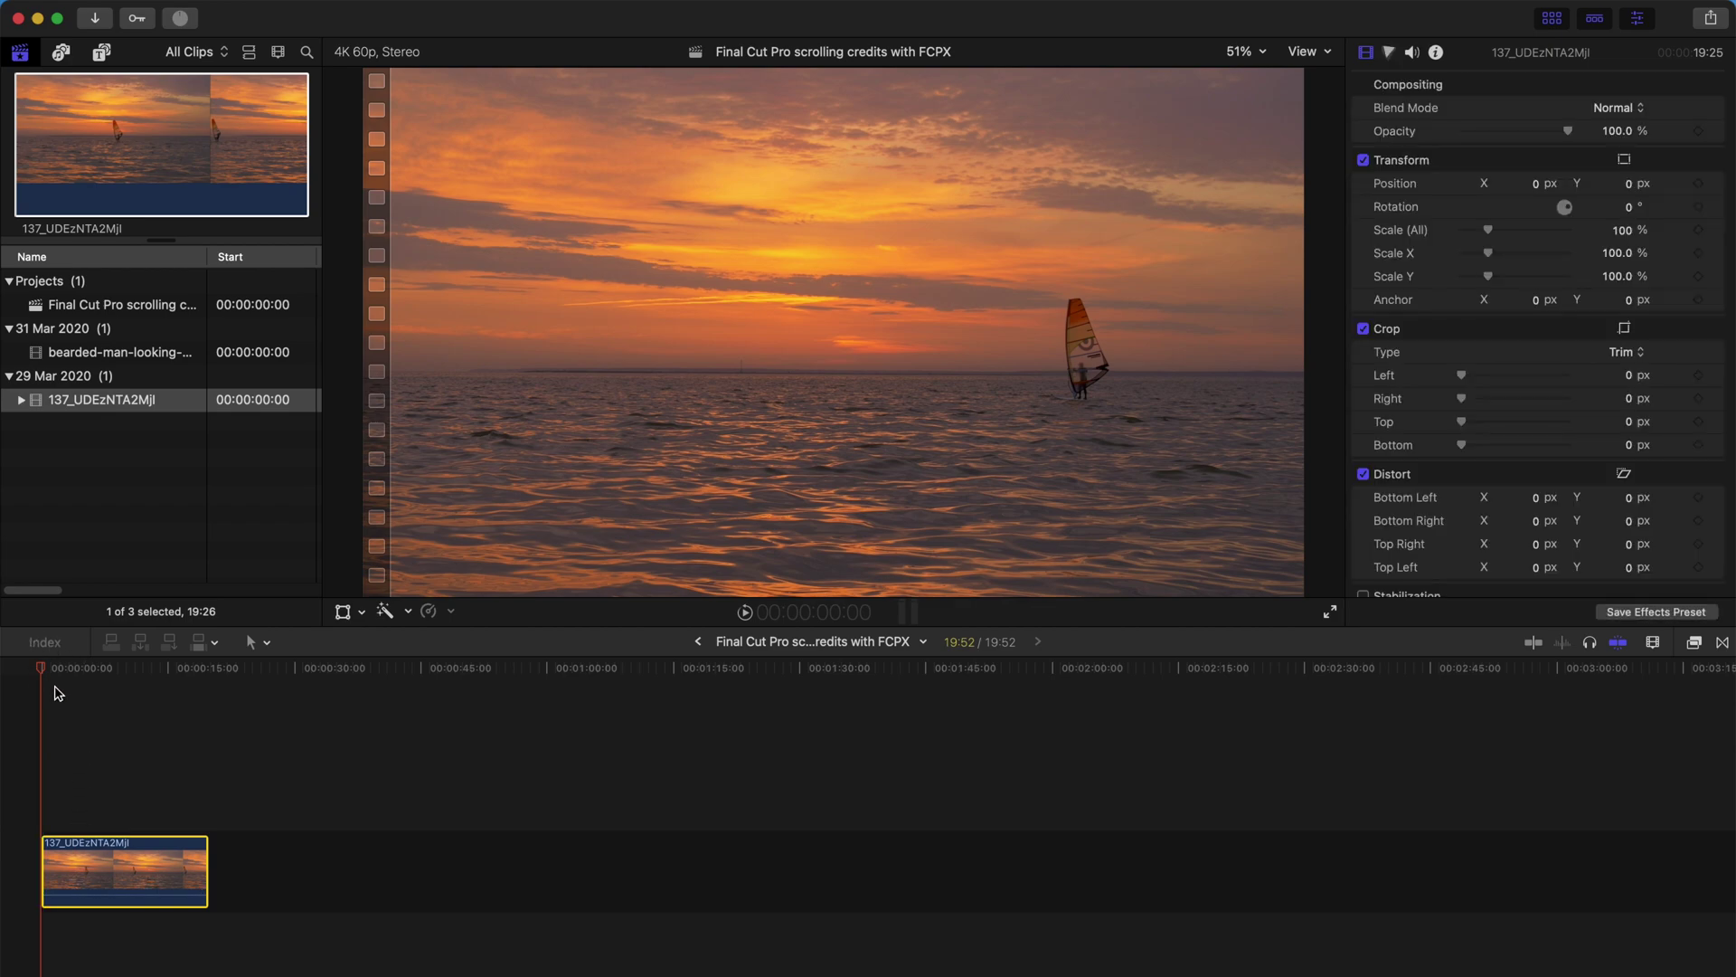
pyautogui.press('super+equal')
pyautogui.press('super+equal')
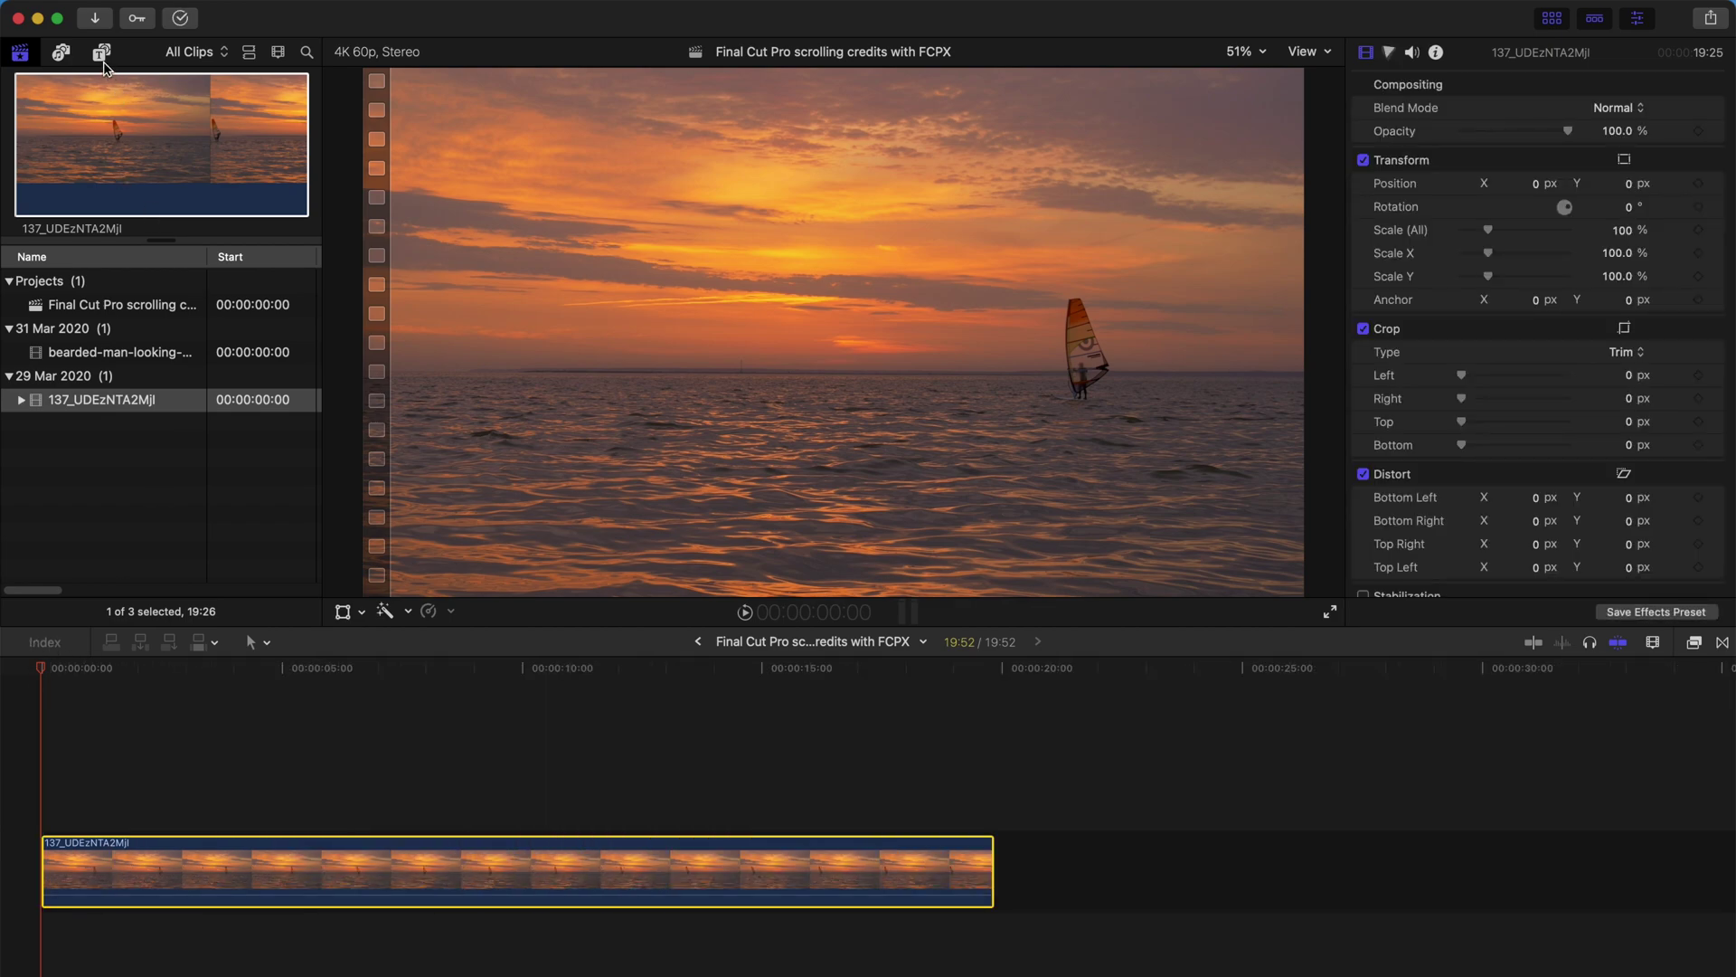
pyautogui.click(103, 54)
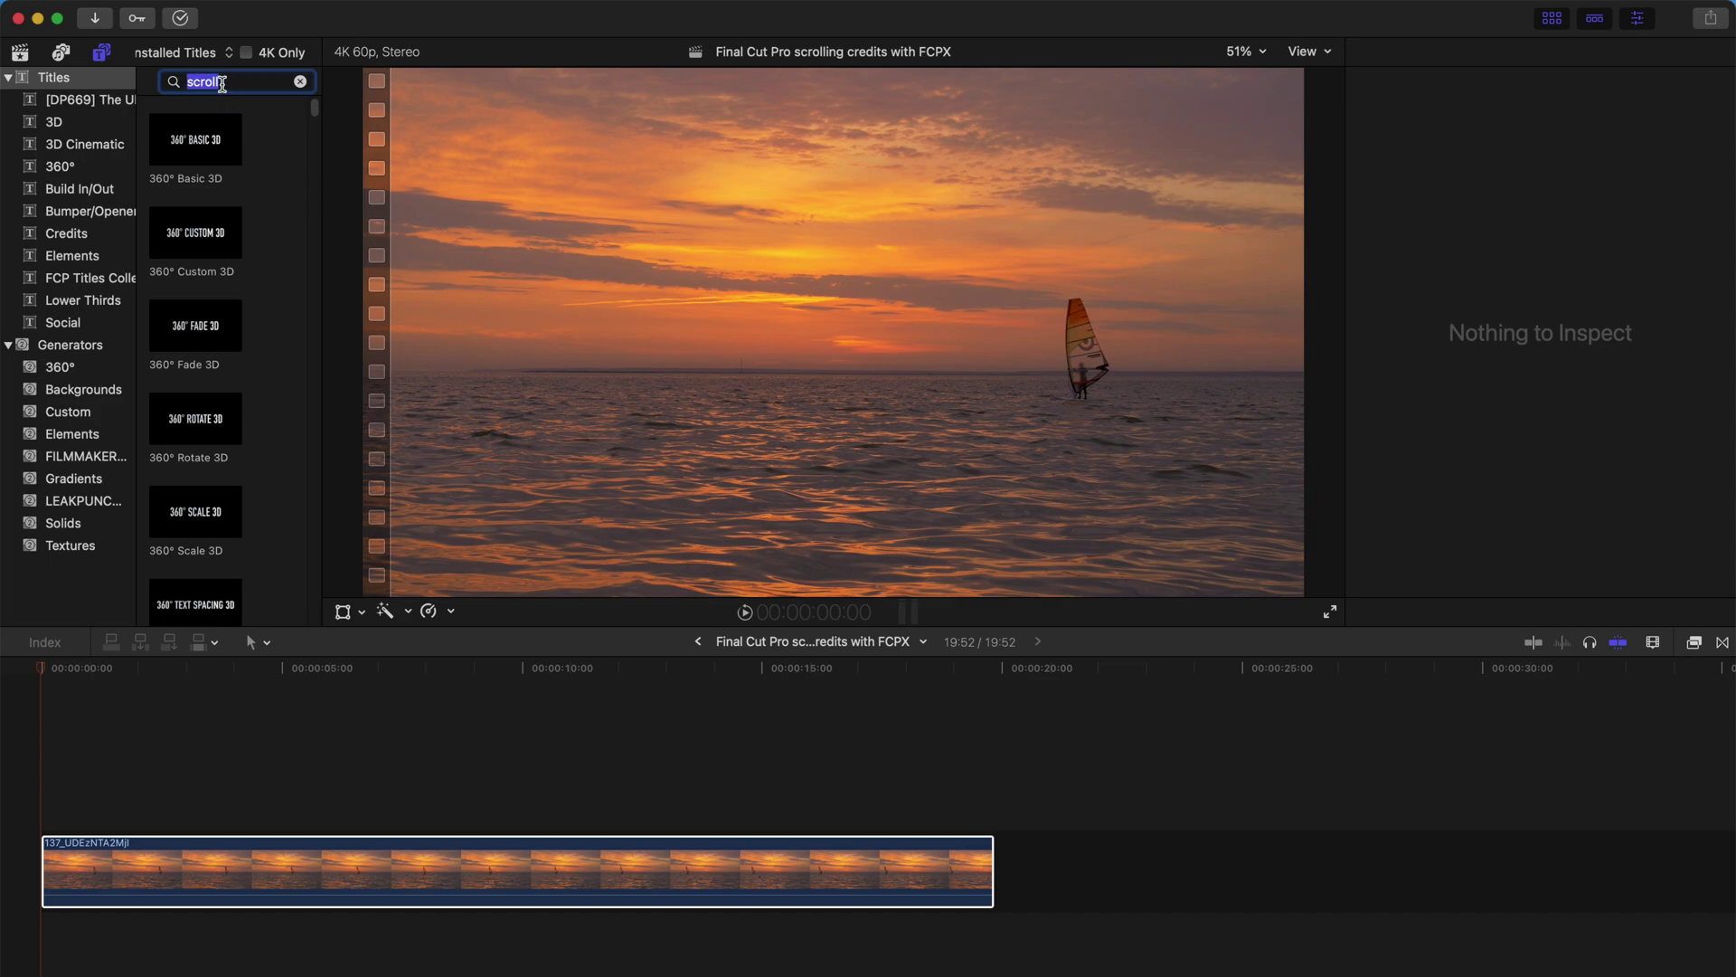
pyautogui.write('scroll')
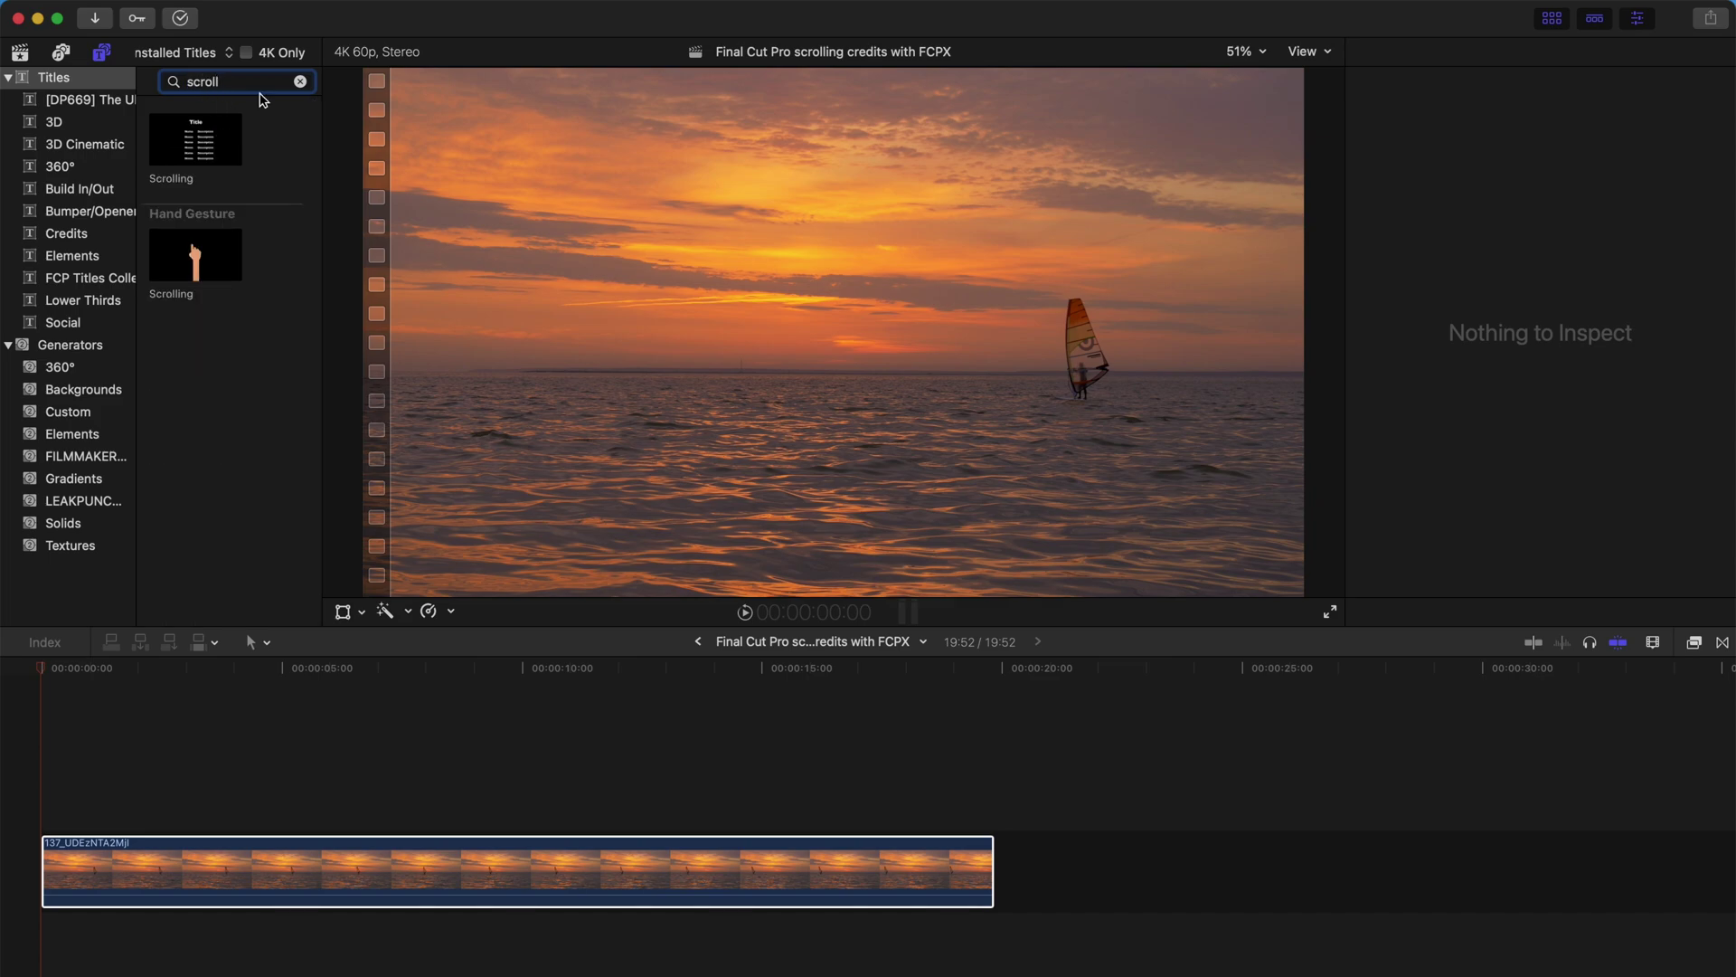
pyautogui.click(194, 134)
pyautogui.moveTo(204, 158); pyautogui.dragTo(91, 817)
# - Select the Scrolling title and preview the credits text partway through the scroll
pyautogui.press('ctrl+super+1')
pyautogui.click(197, 667)
pyautogui.moveTo(200, 669); pyautogui.dragTo(214, 670)
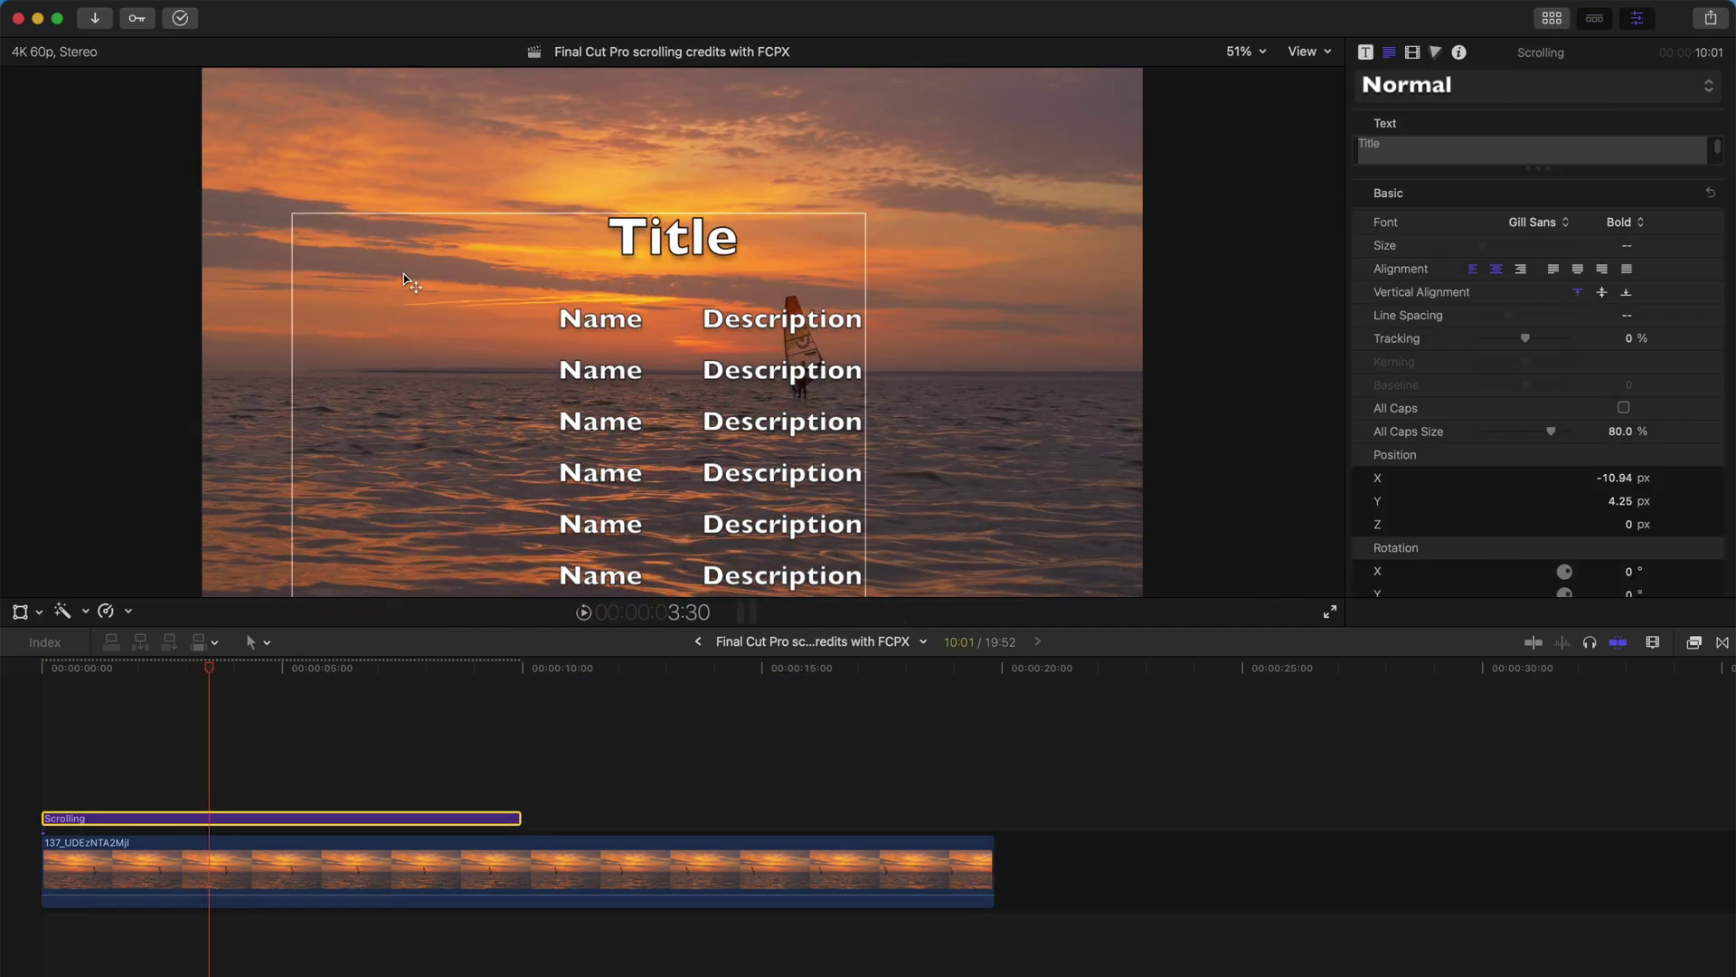
pyautogui.click(1413, 163)
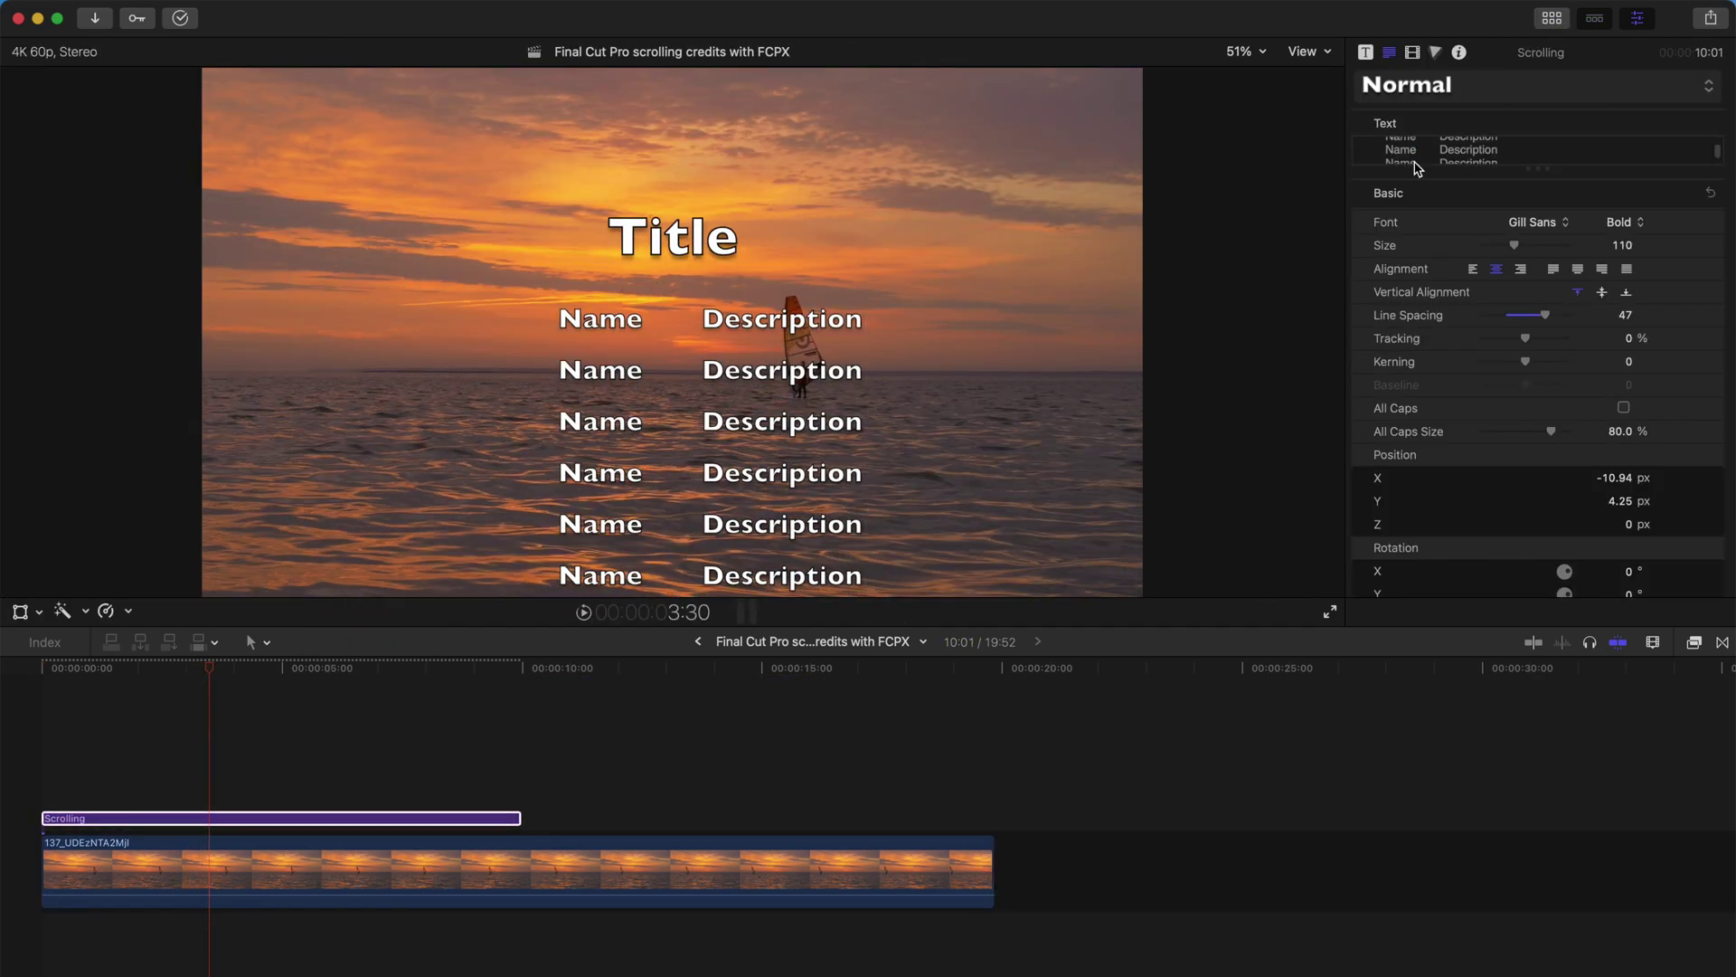
pyautogui.scroll(-1, 1415, 154)
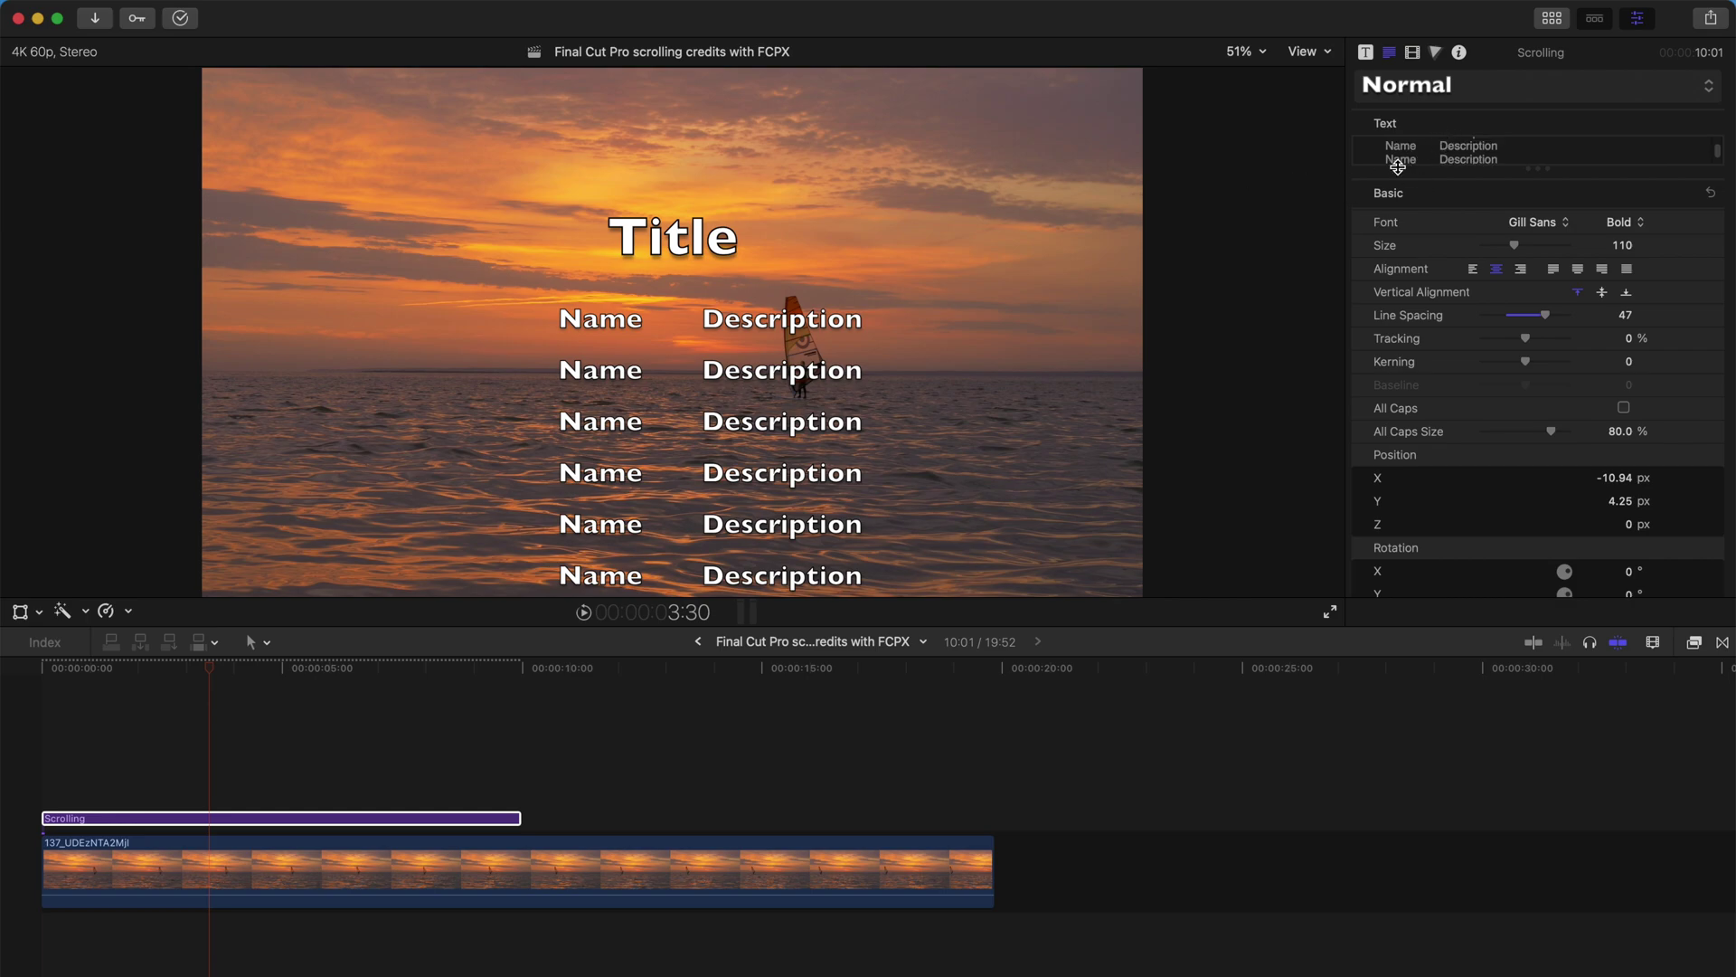
pyautogui.scroll(1, 1537, 152)
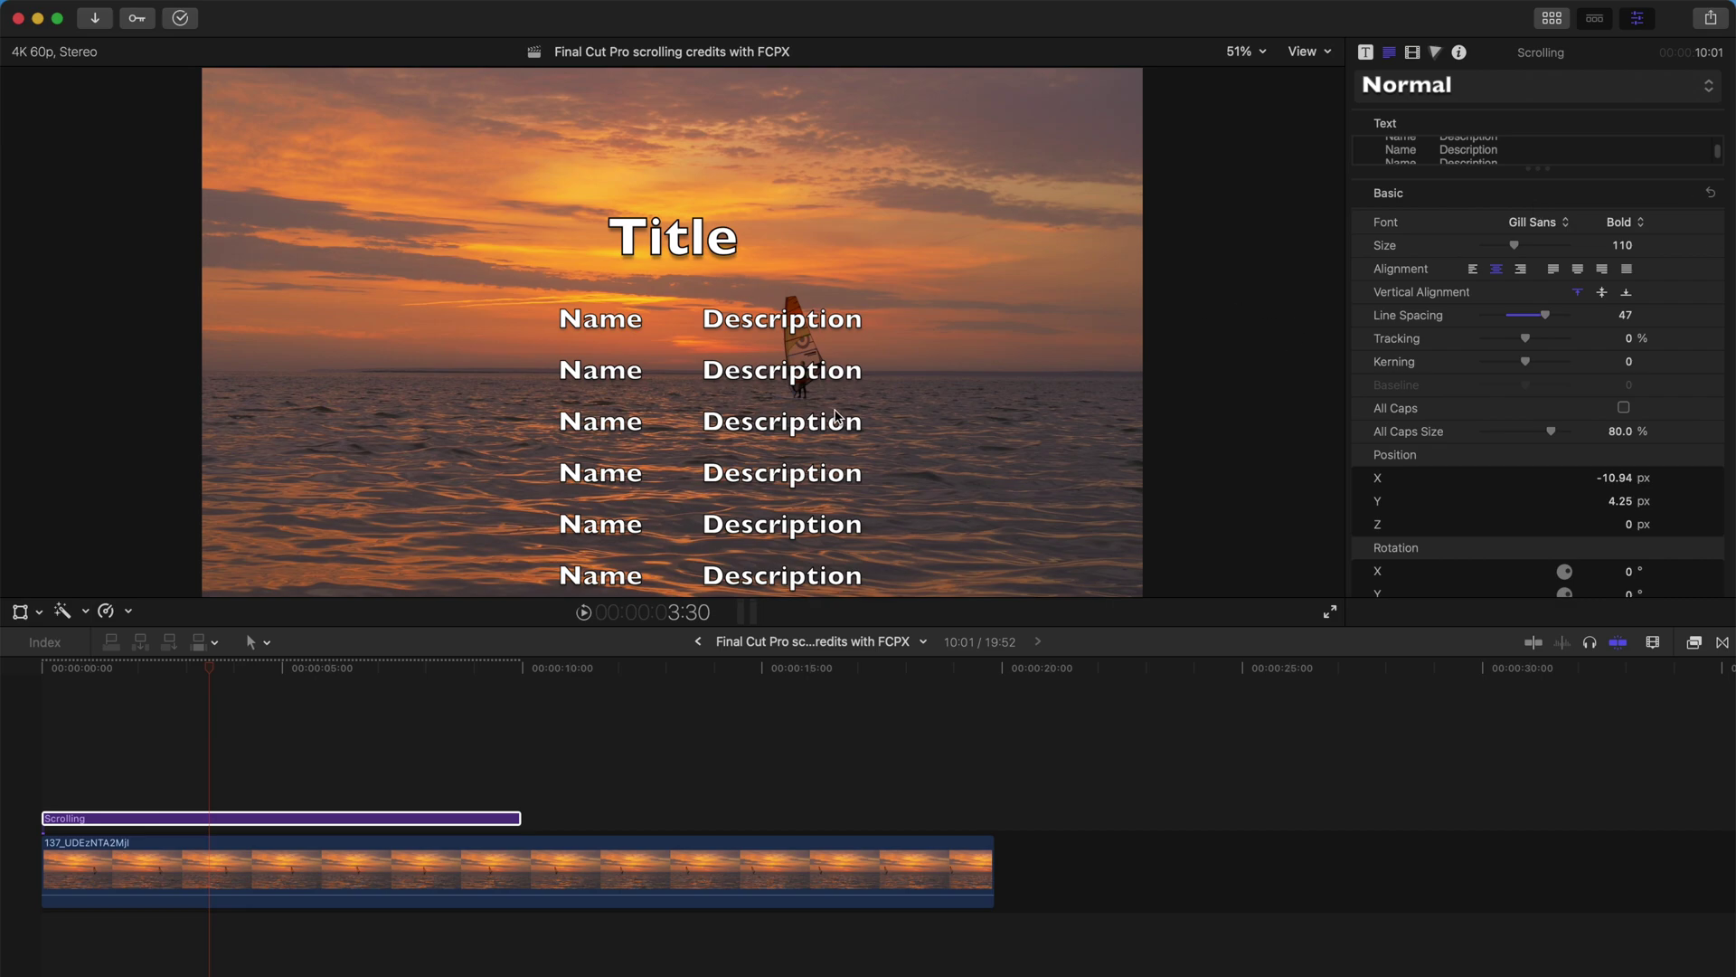
# - Lengthen the Scrolling title to about 11:29 and preview the credits rolling
pyautogui.click(651, 741)
pyautogui.moveTo(517, 818); pyautogui.dragTo(587, 817)
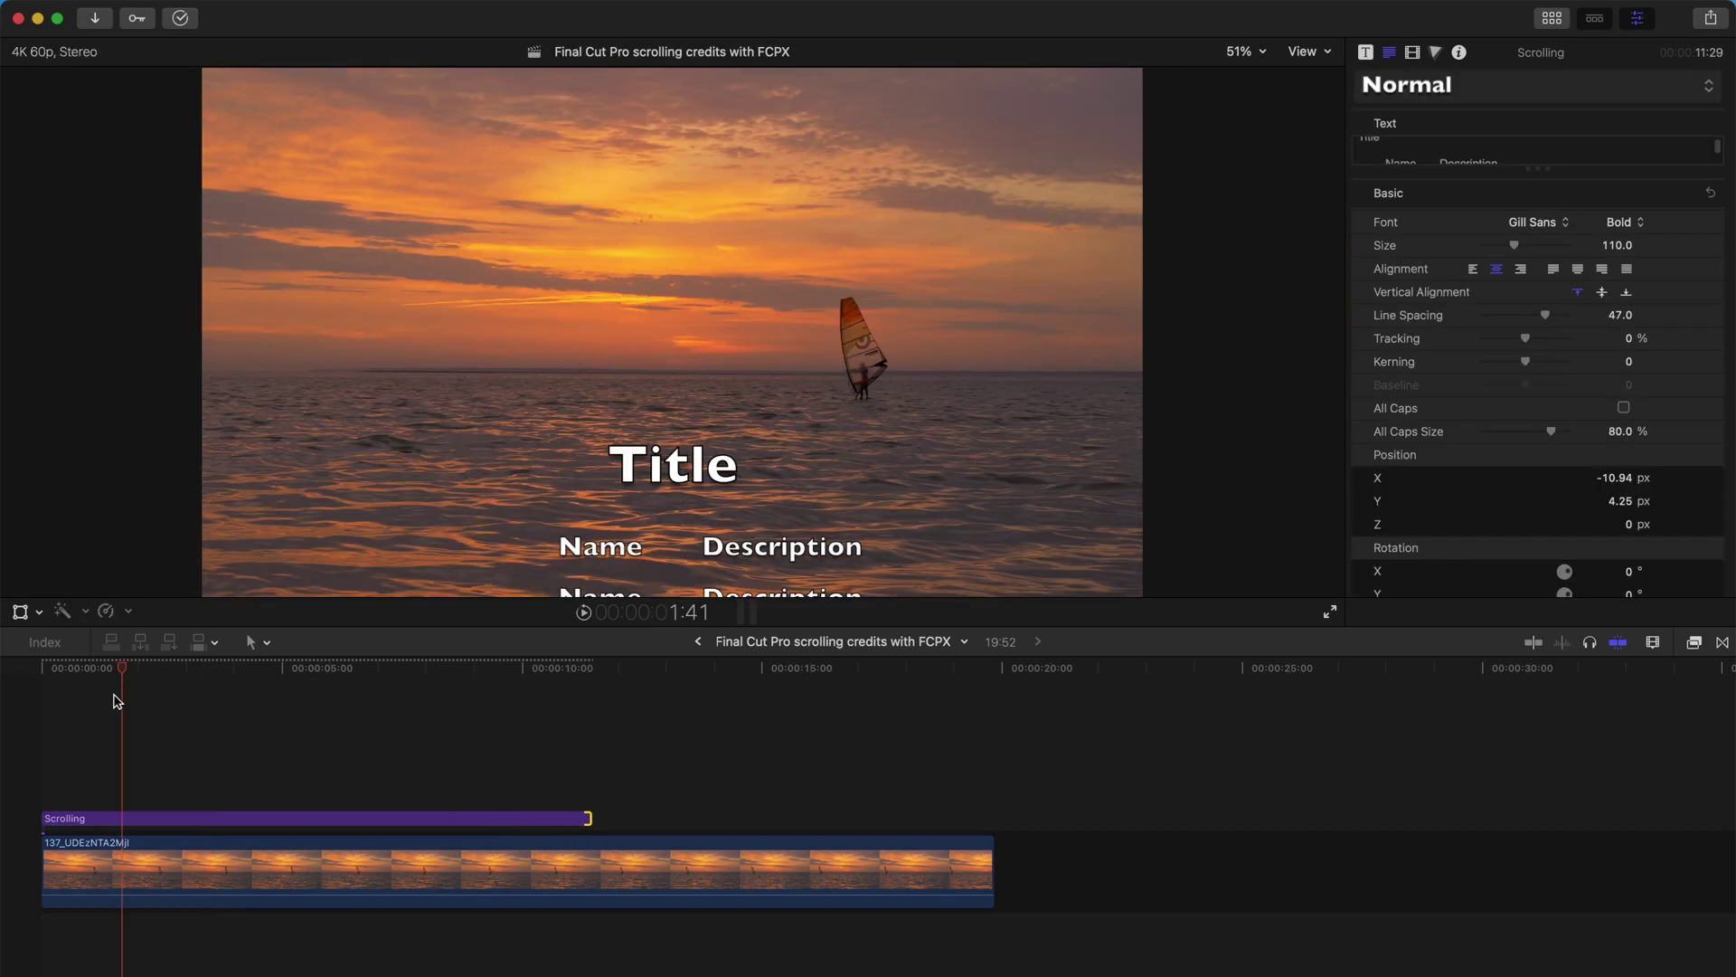
pyautogui.moveTo(112, 669); pyautogui.dragTo(322, 669)
pyautogui.click(279, 873)
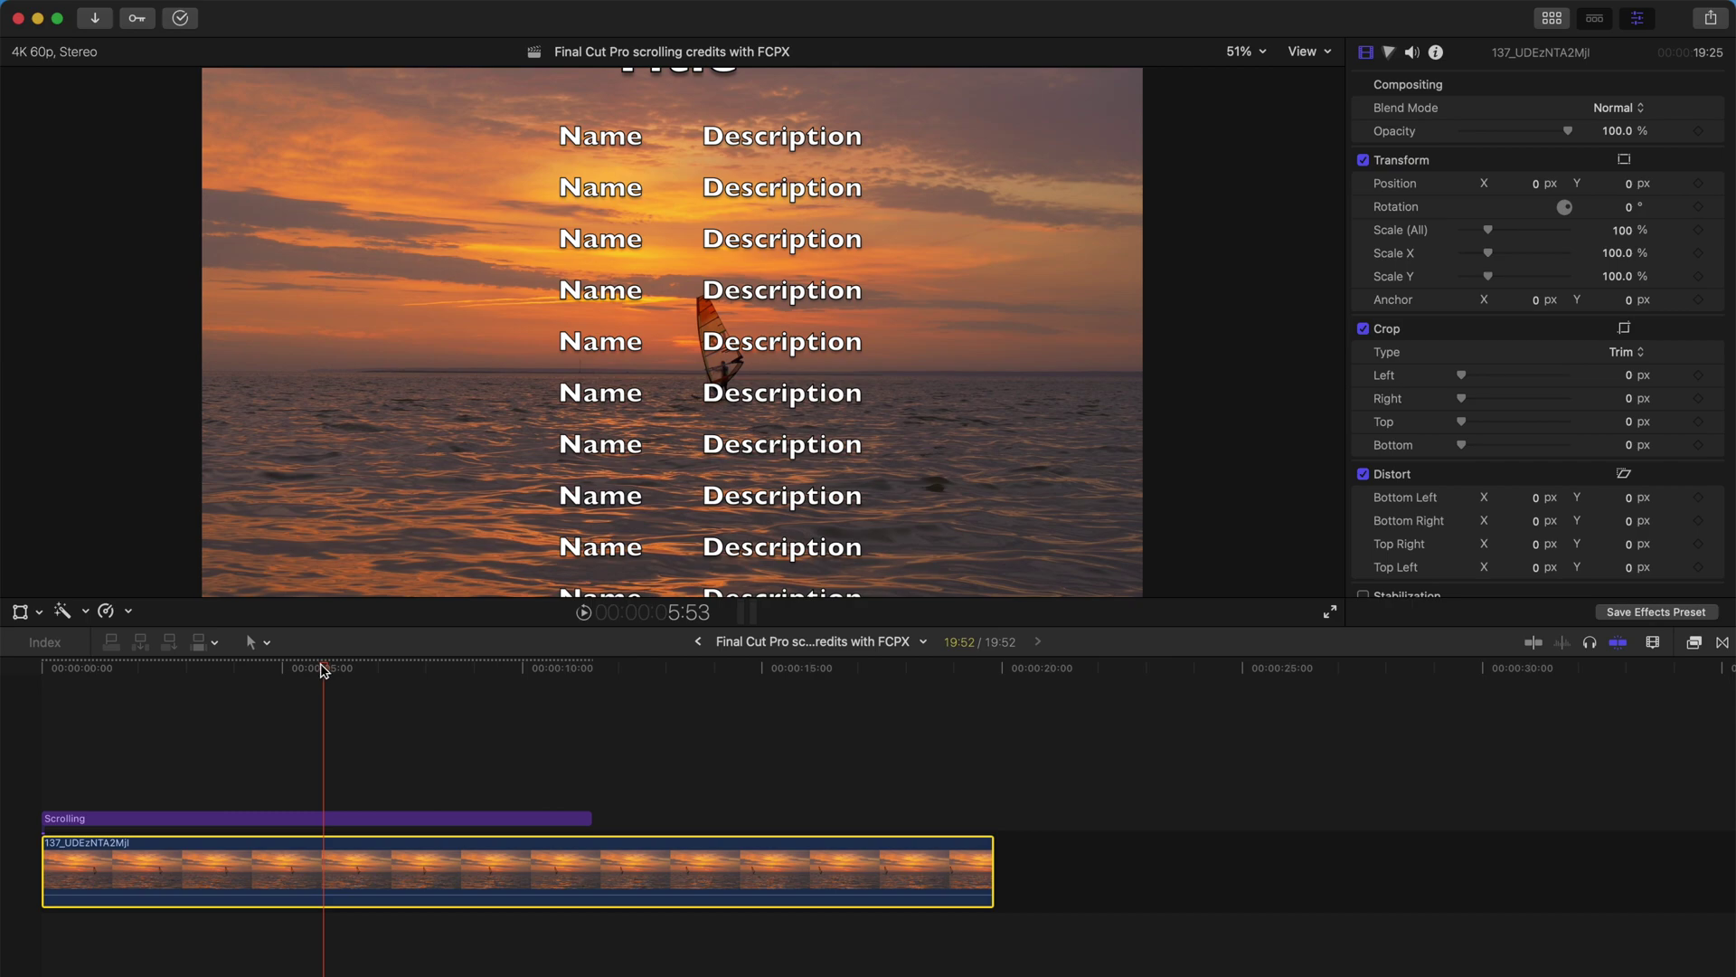
# - Apply the Blur > Gaussian effect to the sunset clip
pyautogui.moveTo(323, 669); pyautogui.dragTo(185, 674)
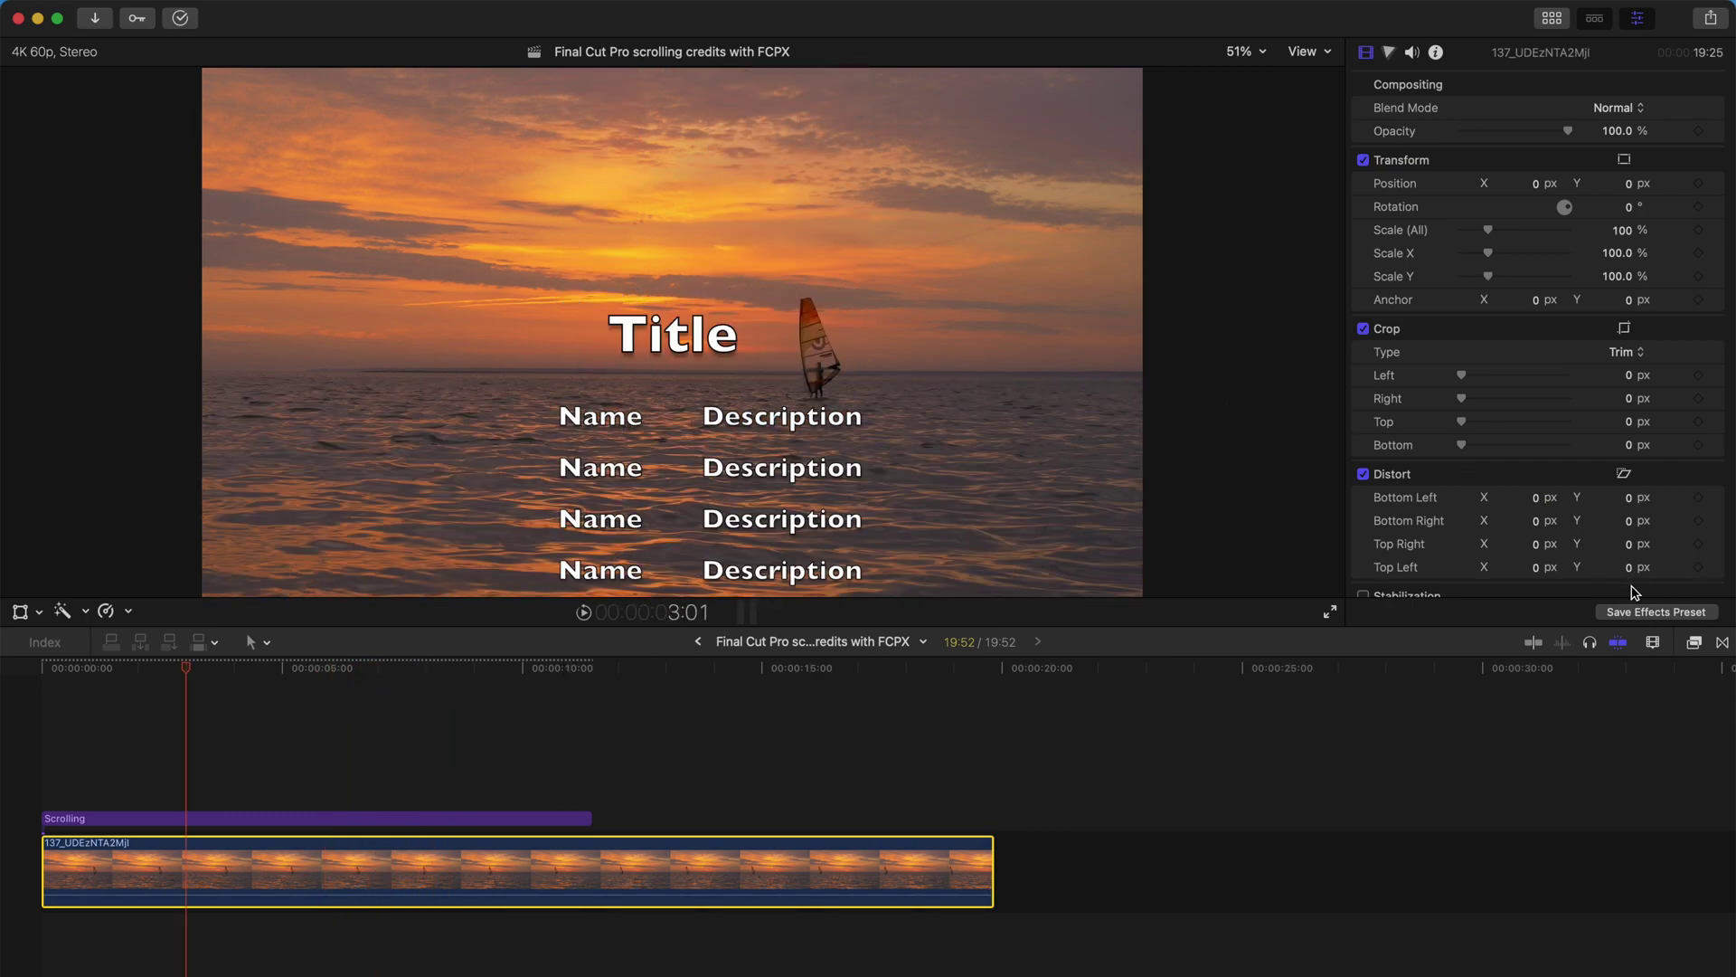
pyautogui.click(1695, 644)
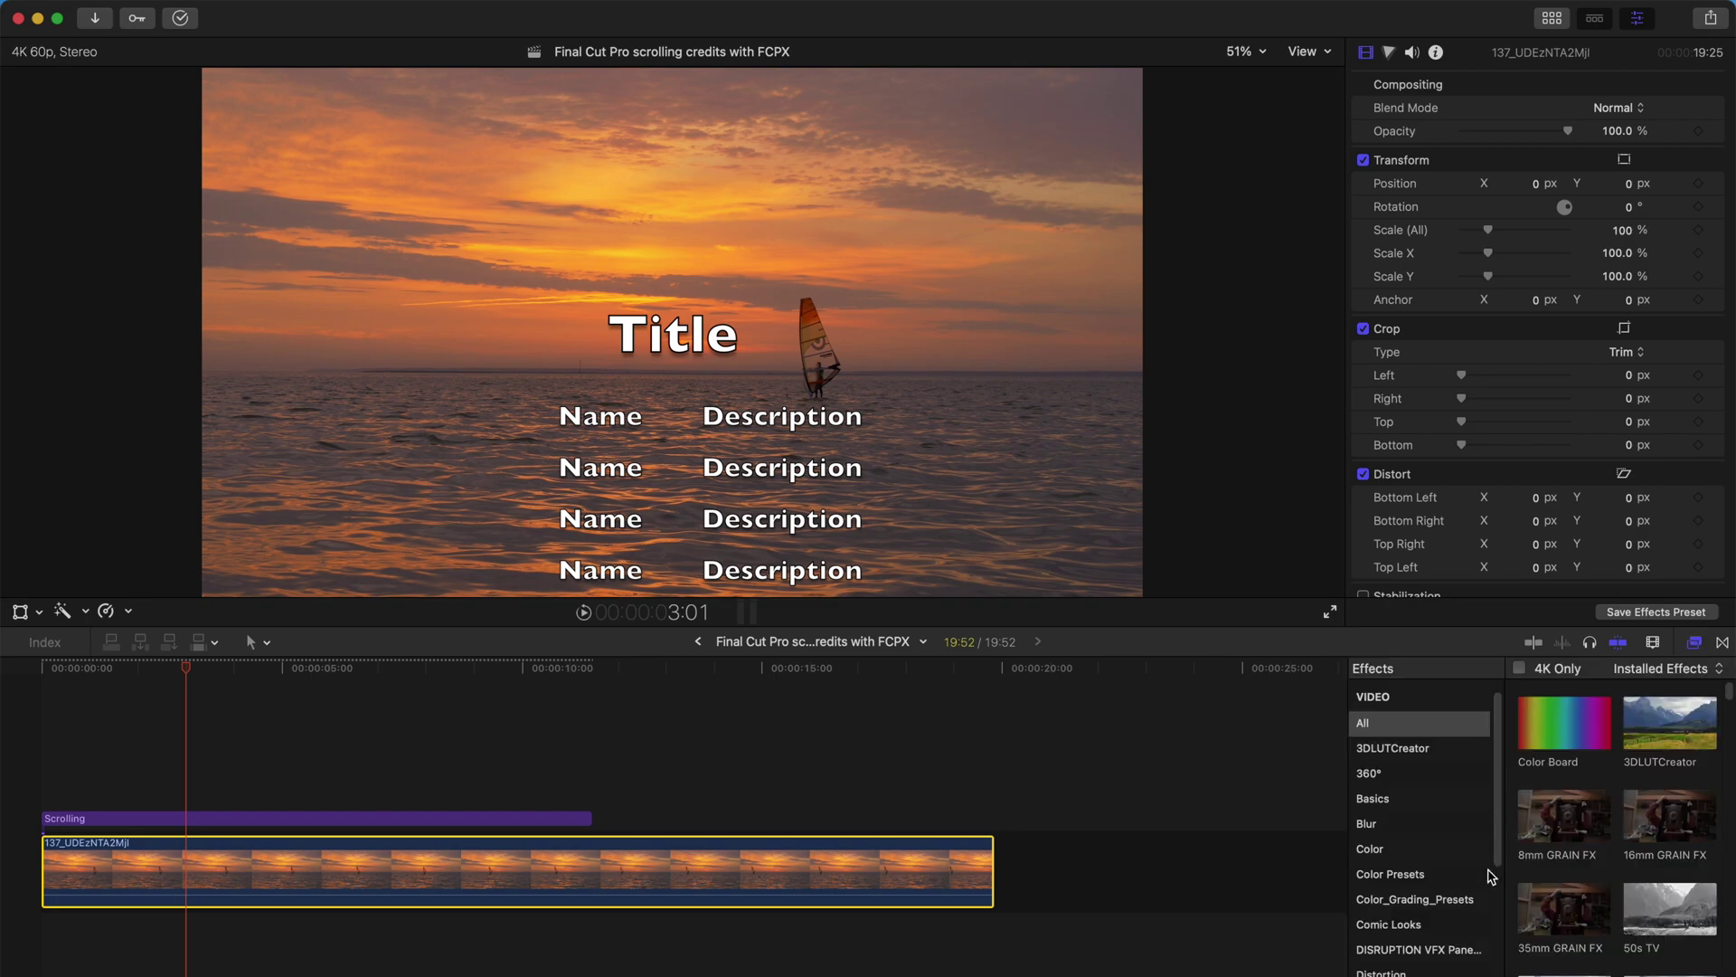
pyautogui.click(1368, 824)
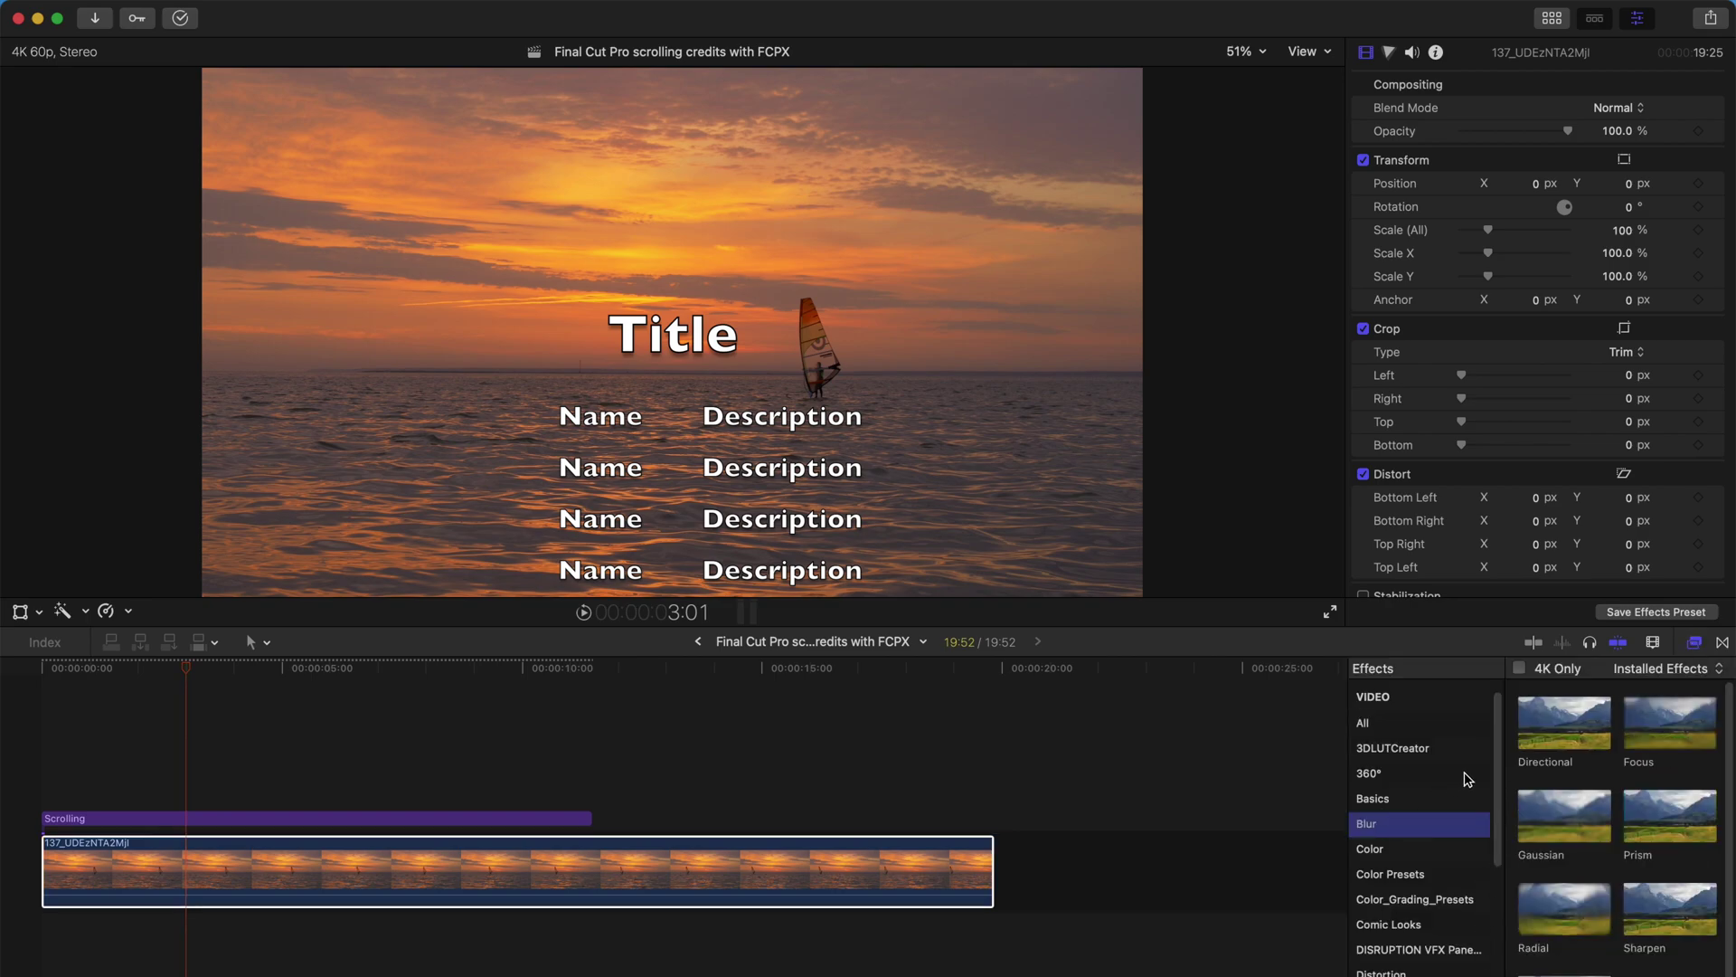
pyautogui.moveTo(1564, 814); pyautogui.dragTo(484, 880)
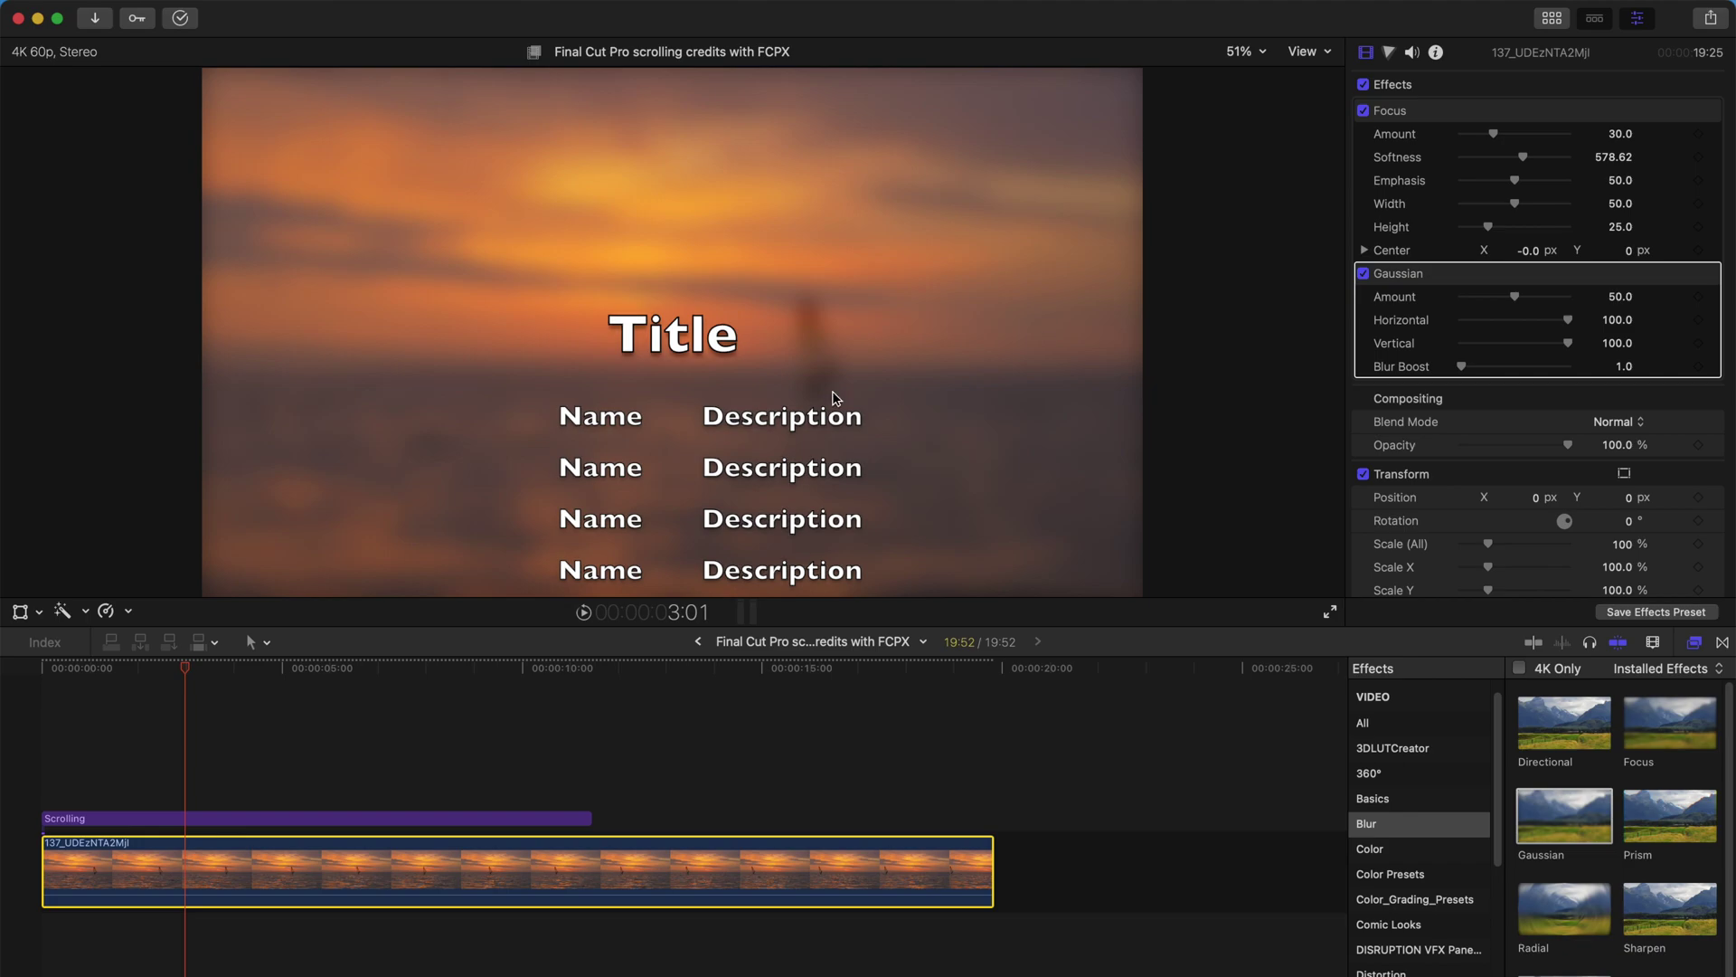
# - Play back the blurred clip and move the Scrolling title about 3 seconds later
pyautogui.hotkey('shift', '/')
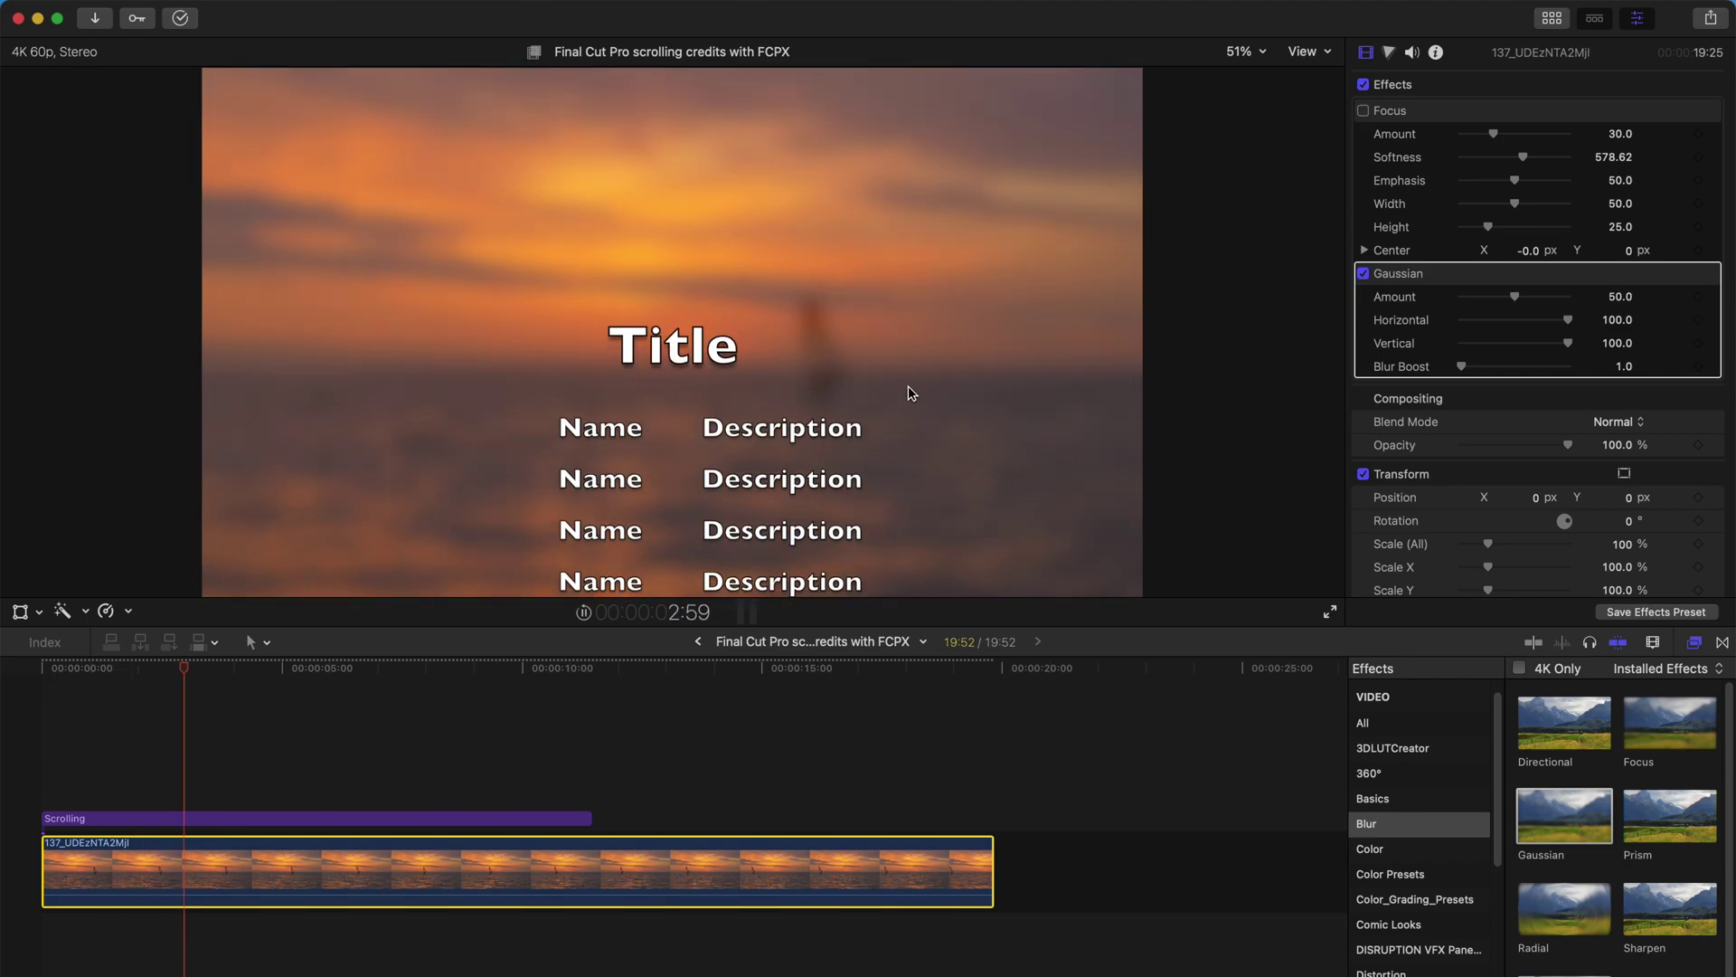
pyautogui.press('space')
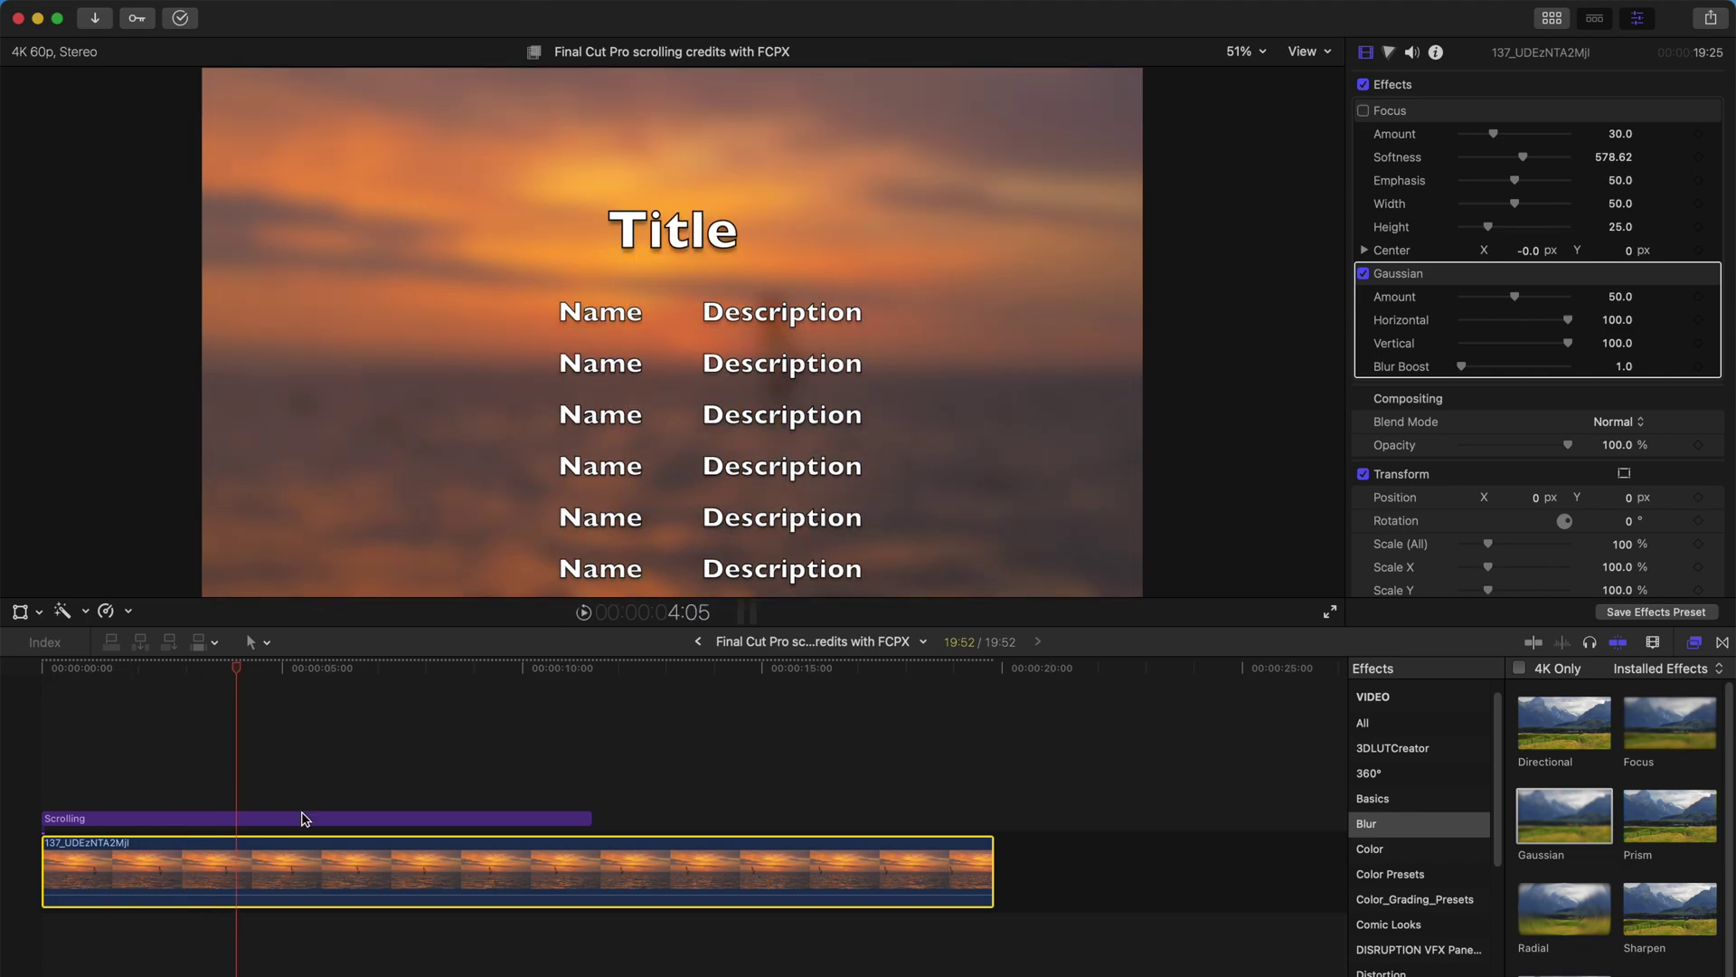
pyautogui.moveTo(305, 819); pyautogui.dragTo(462, 818)
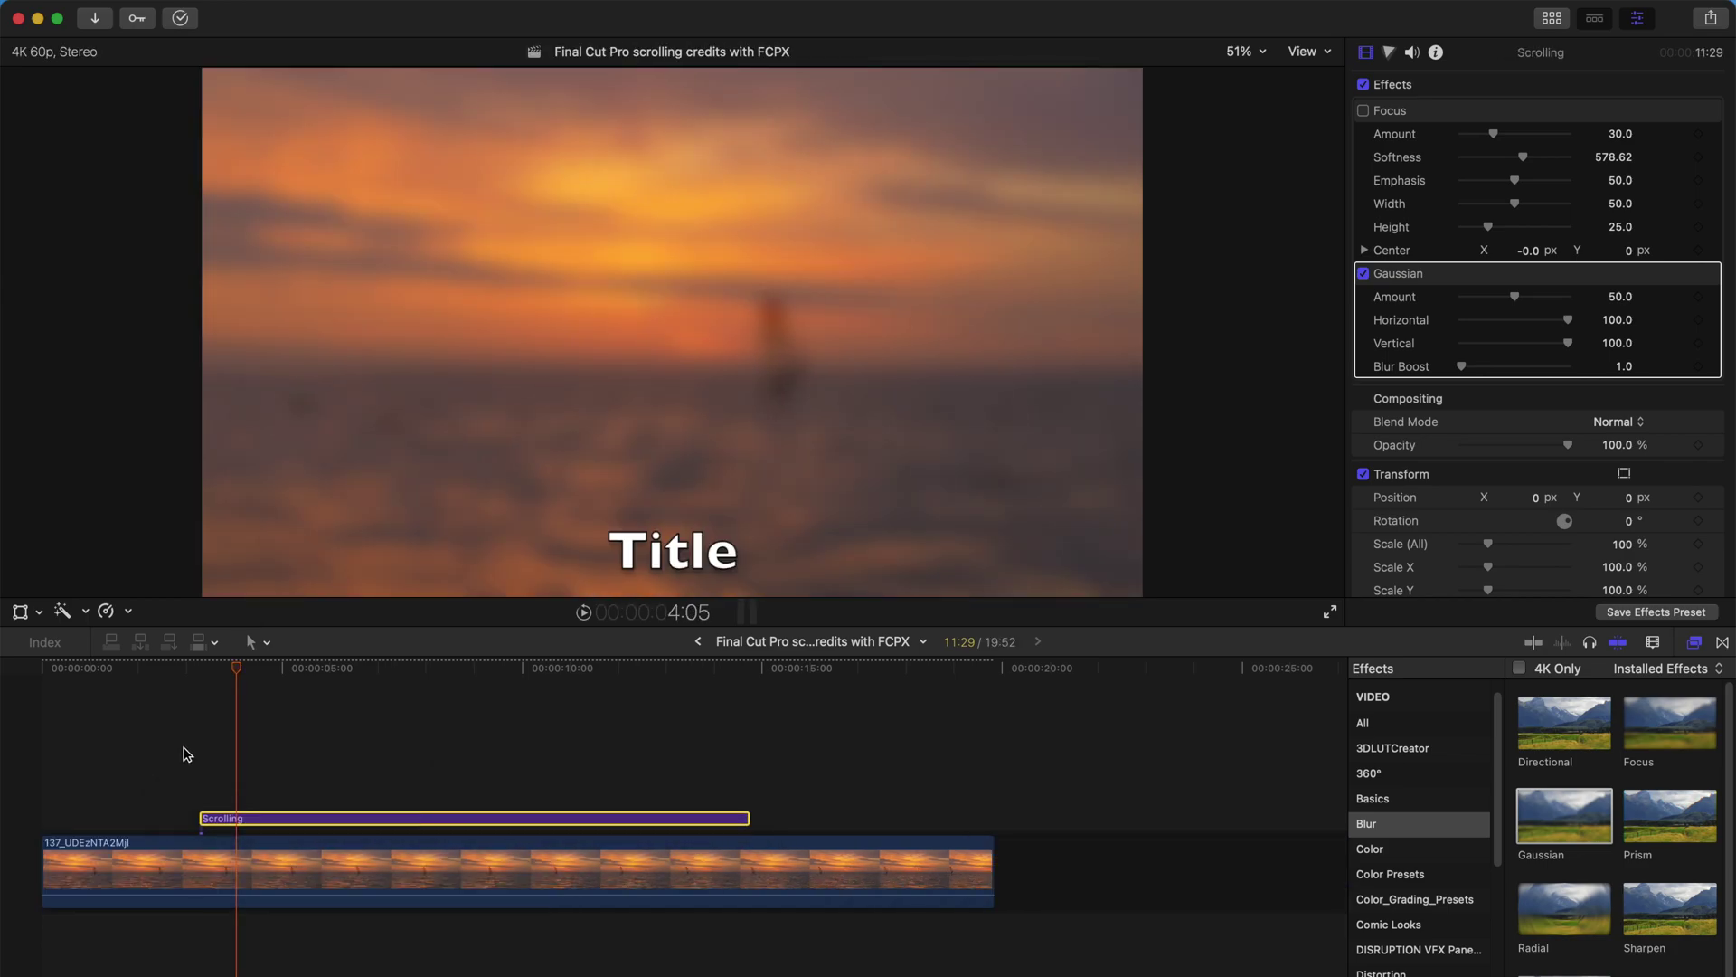
# - Keyframe the Gaussian blur Amount at 0 at the start of the timeline
pyautogui.click(185, 754)
pyautogui.click(63, 670)
pyautogui.click(182, 667)
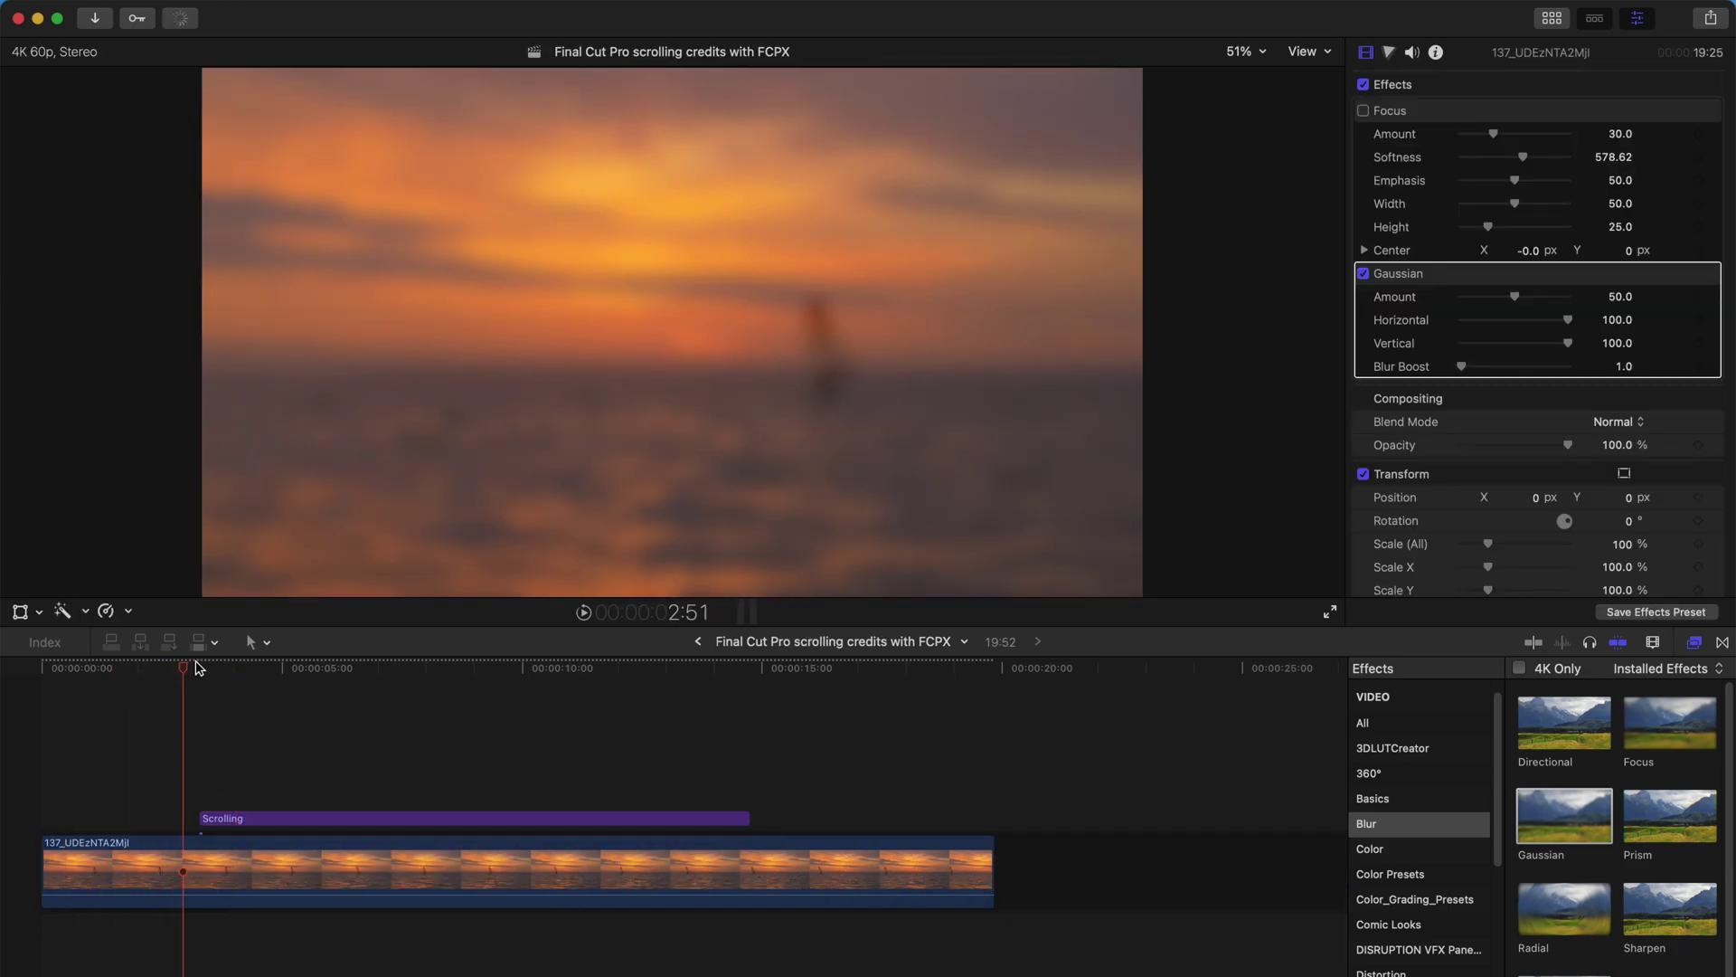
pyautogui.press('Home')
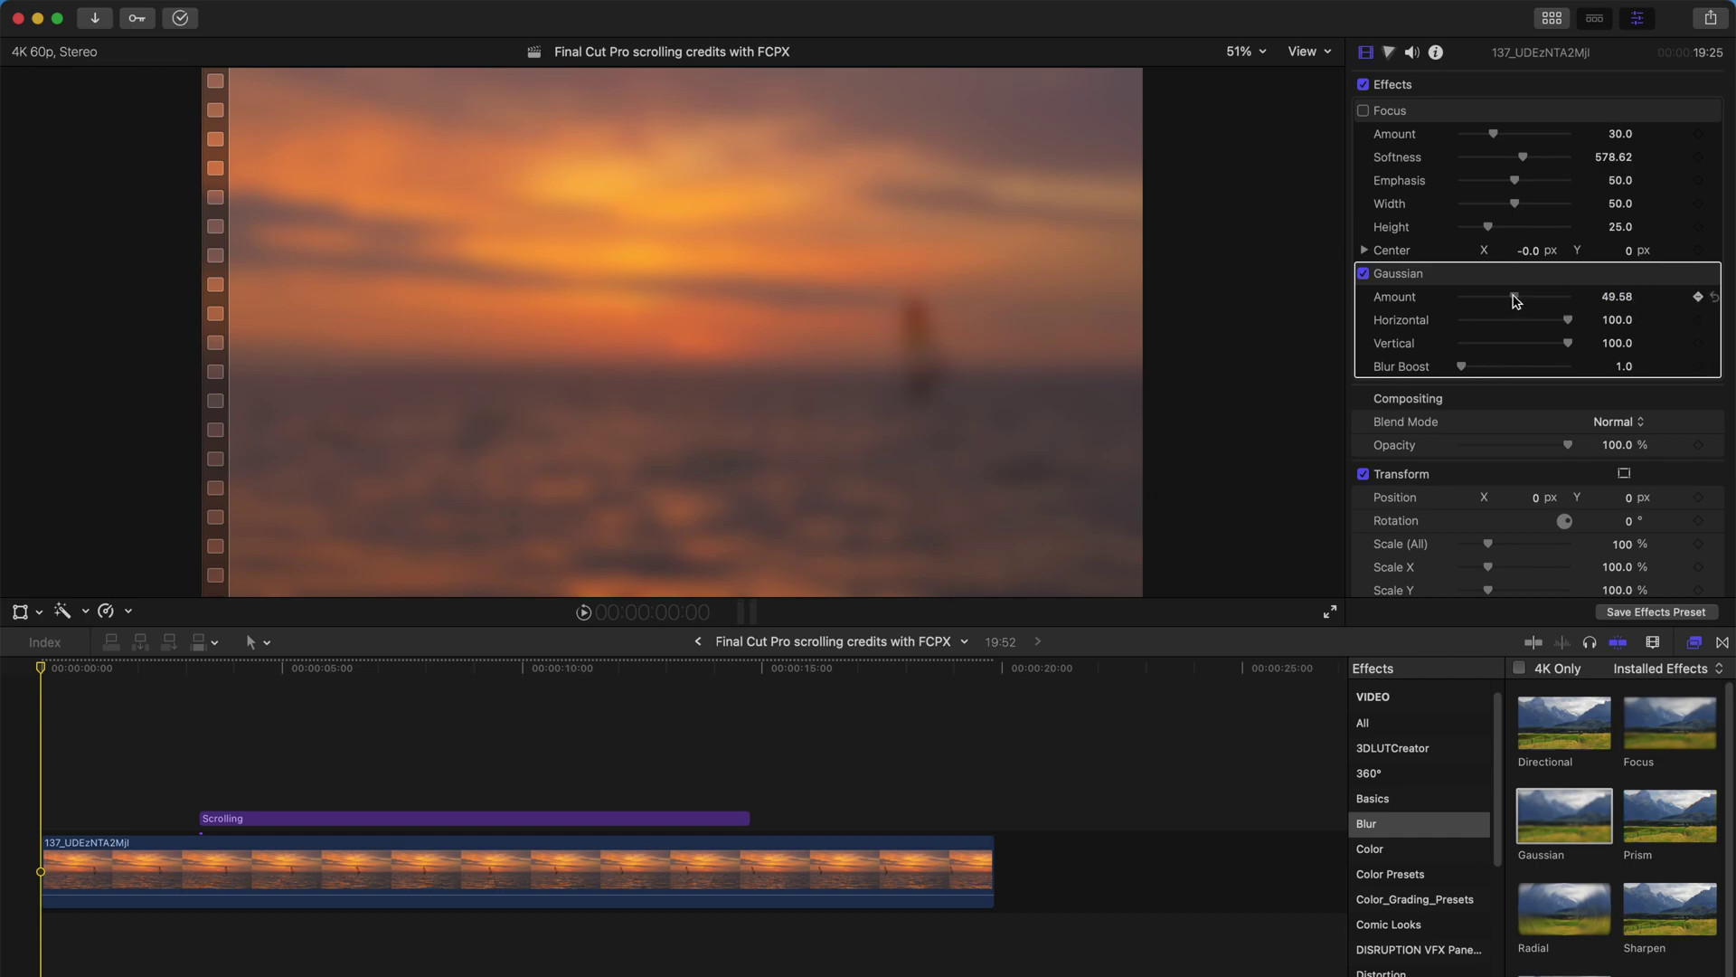
pyautogui.moveTo(1515, 296); pyautogui.dragTo(1458, 298)
# - Raise the blur to 46.65 where the credits begin and replay the ramp
pyautogui.click(198, 671)
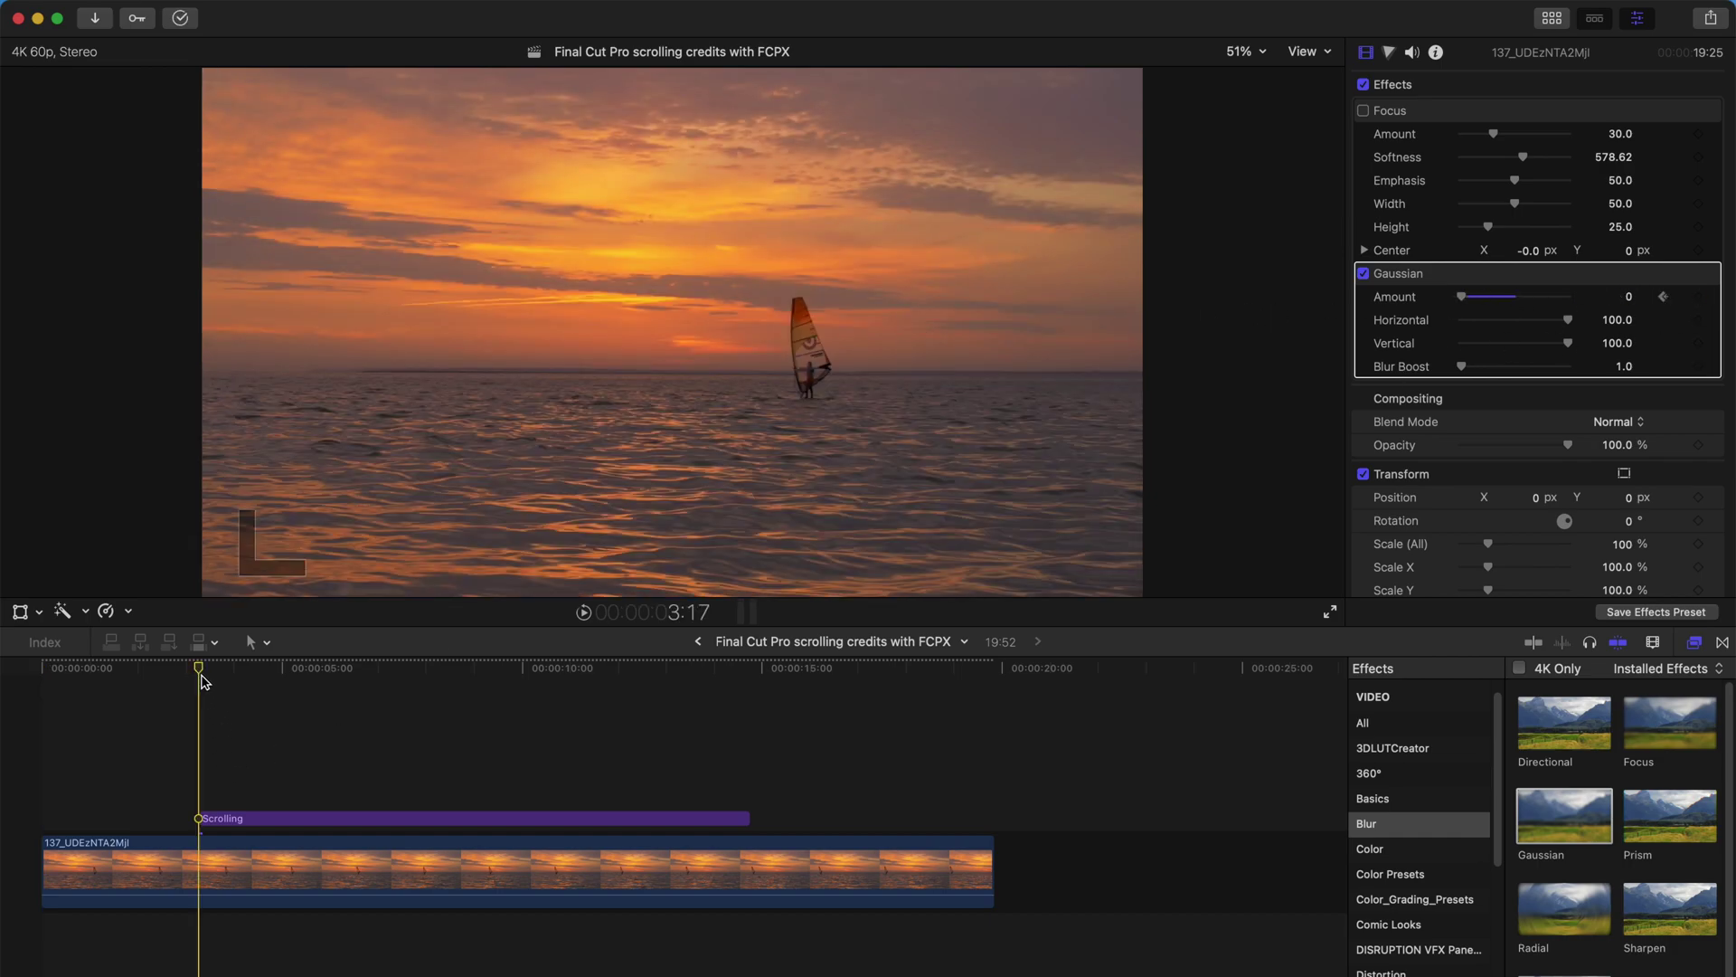
pyautogui.press('super+Up')
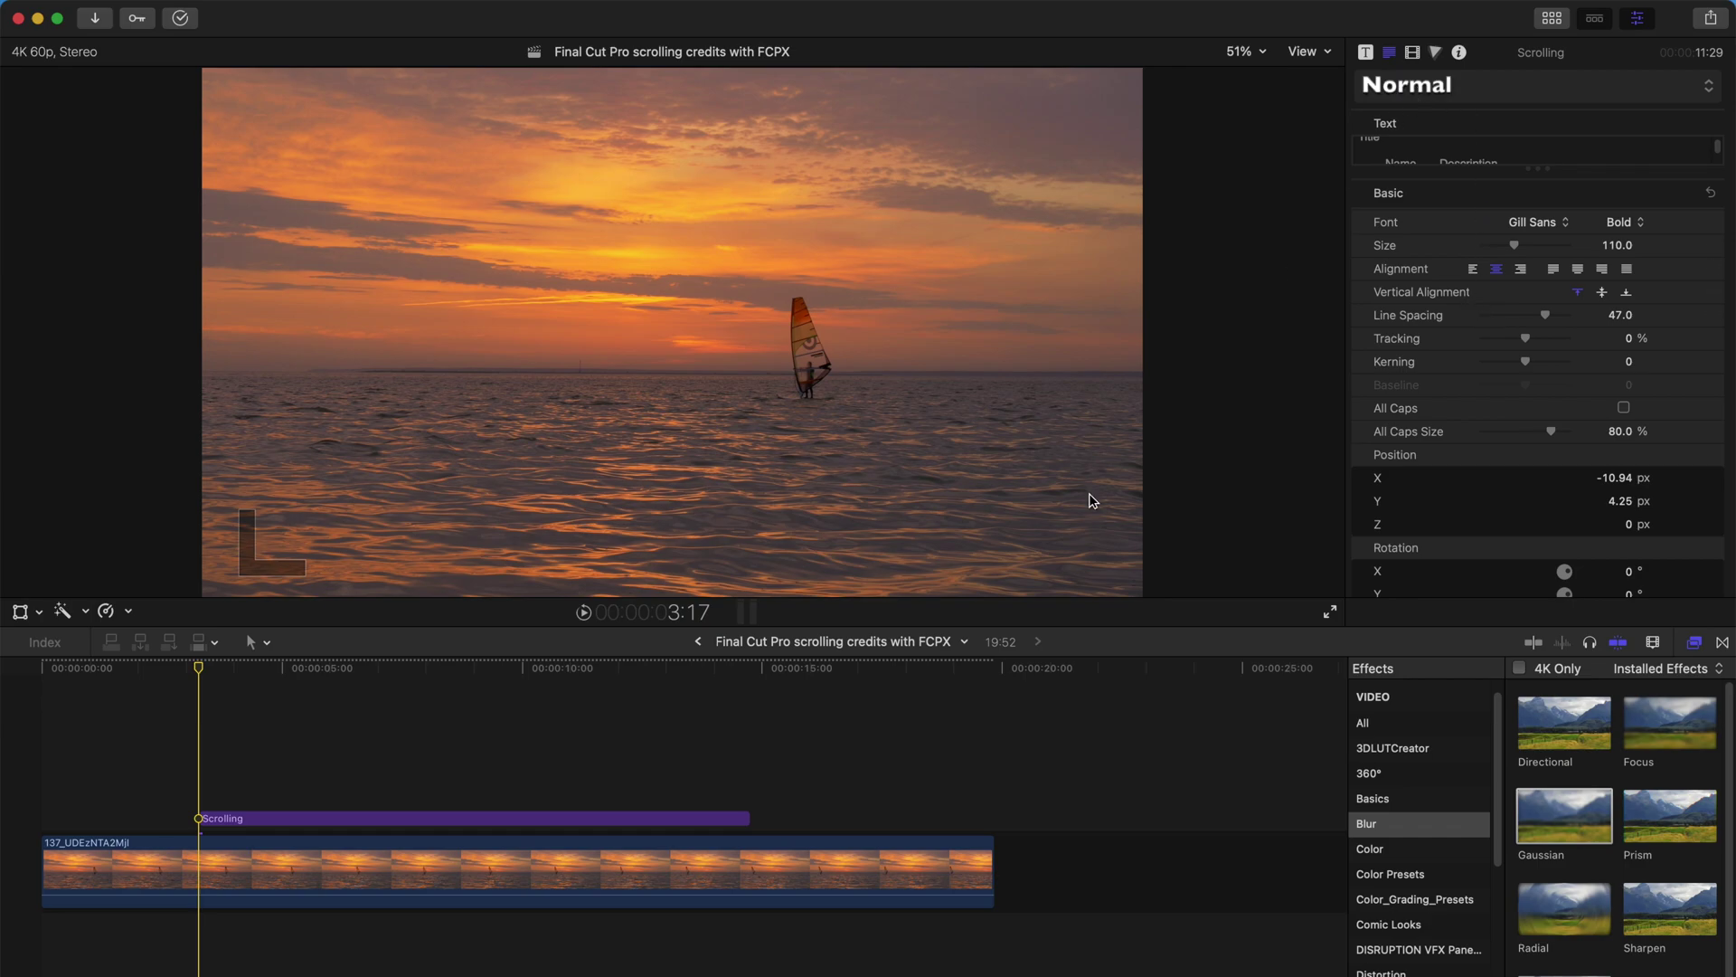
pyautogui.click(633, 868)
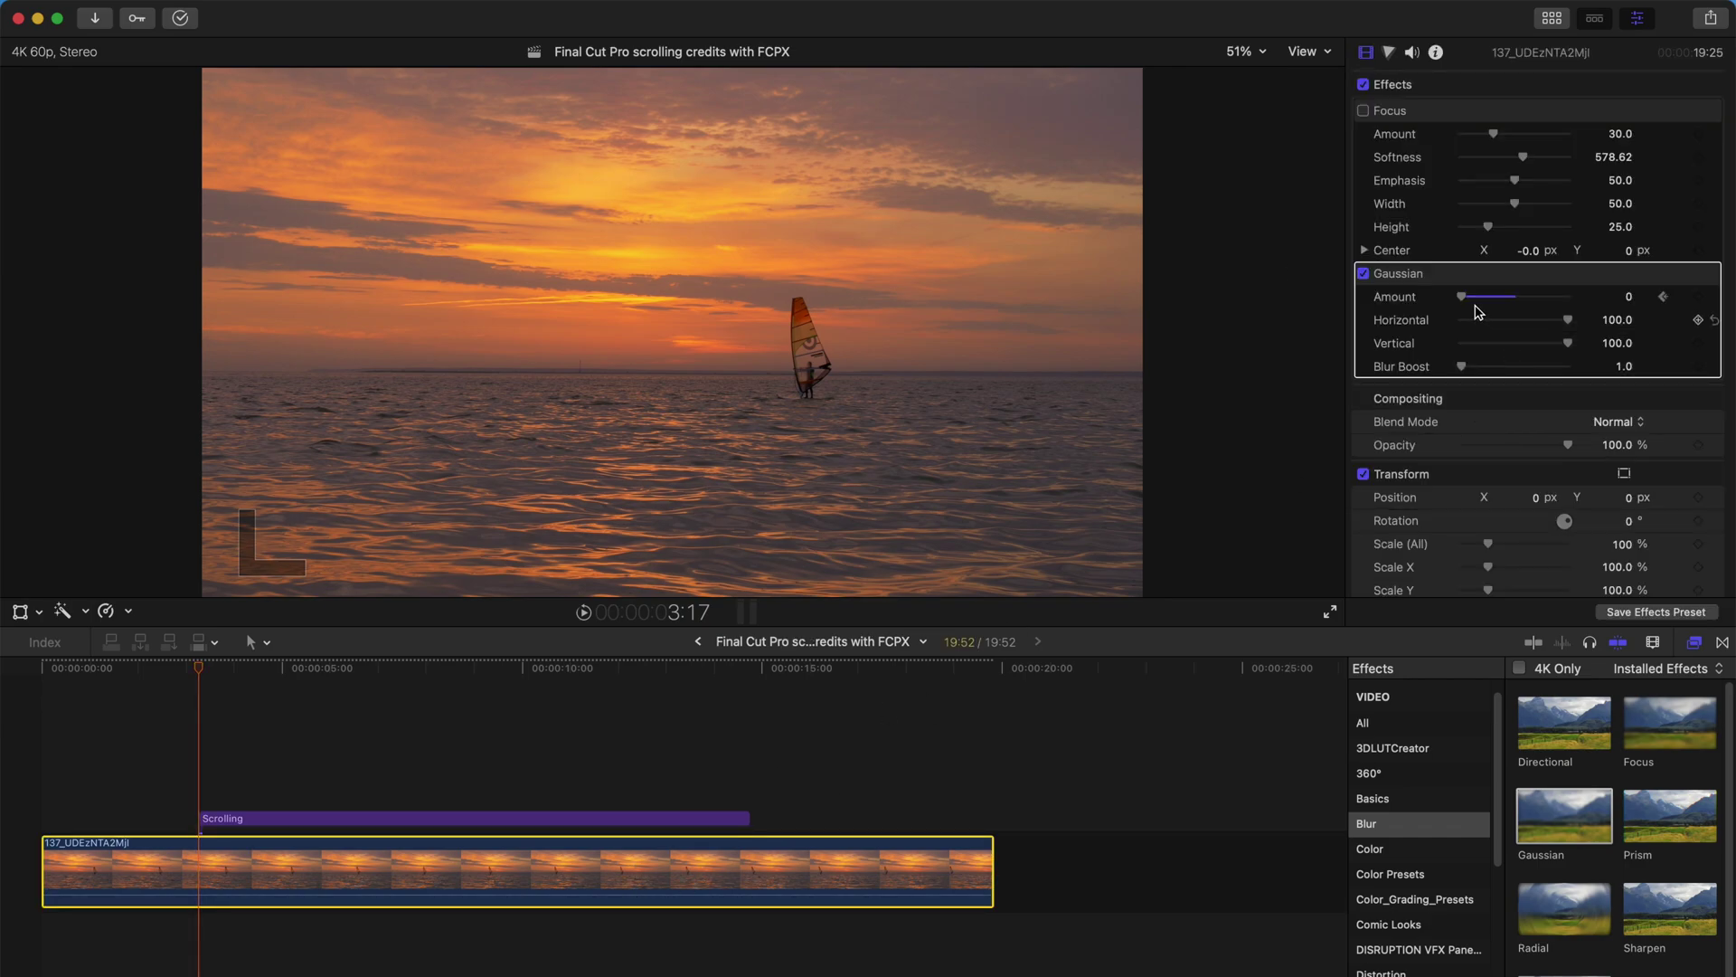
pyautogui.moveTo(1502, 303); pyautogui.dragTo(1516, 305)
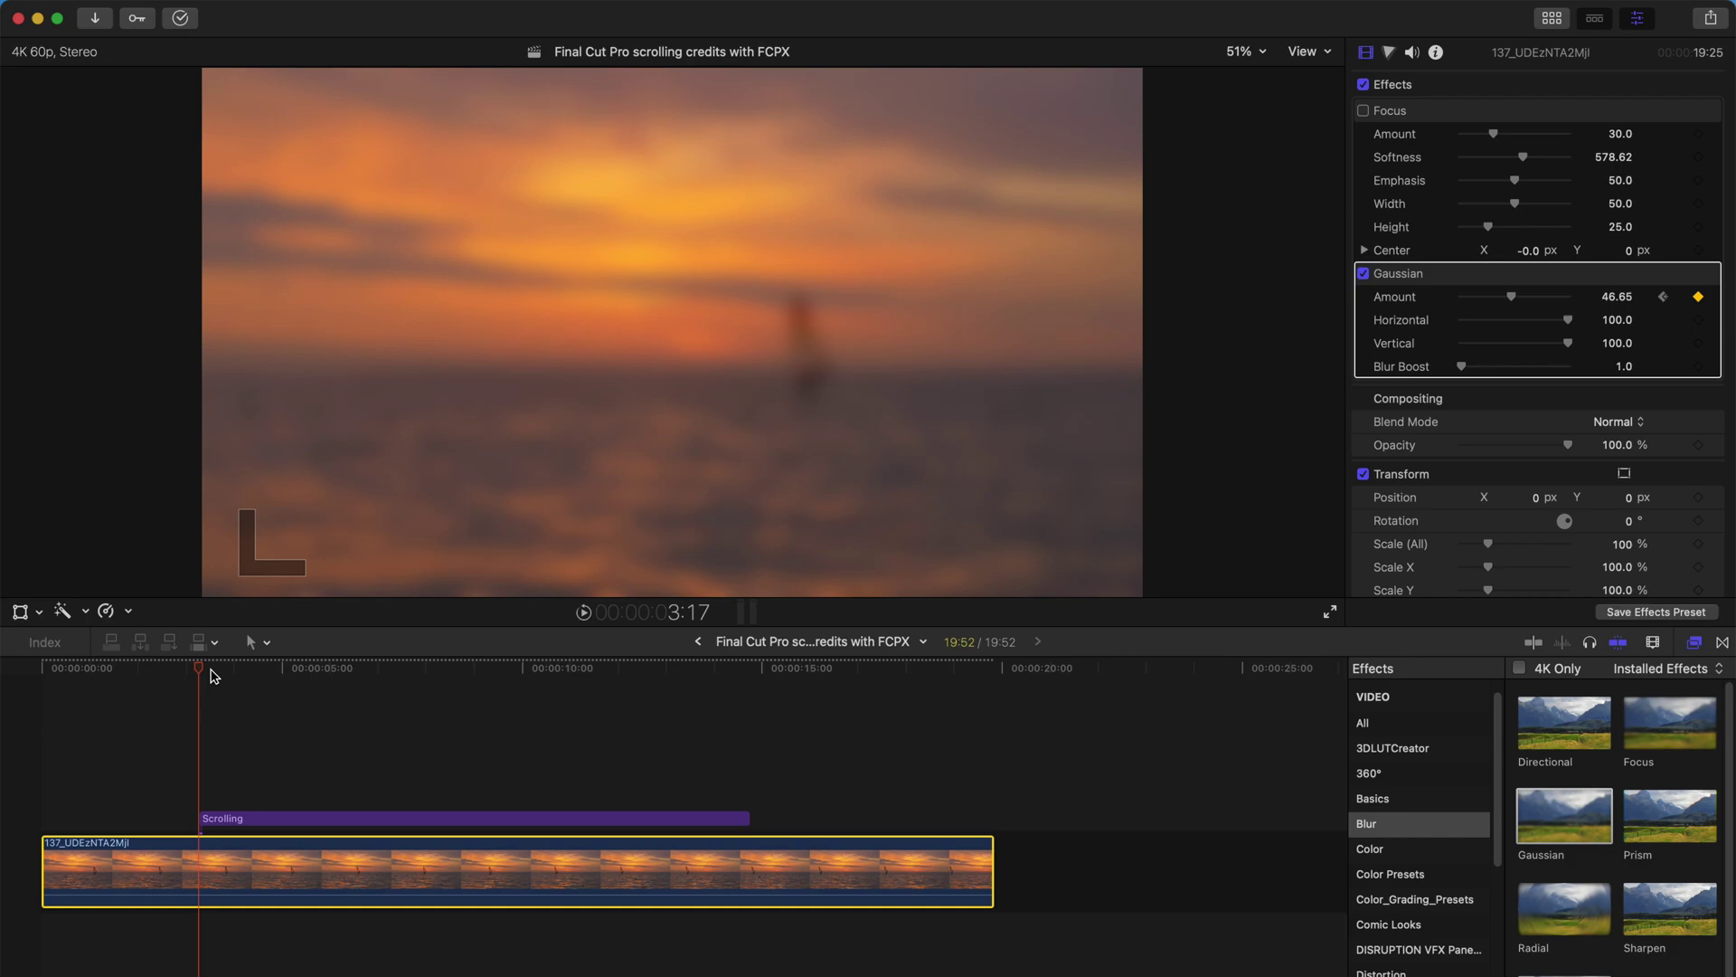
pyautogui.click(38, 669)
pyautogui.press('space')
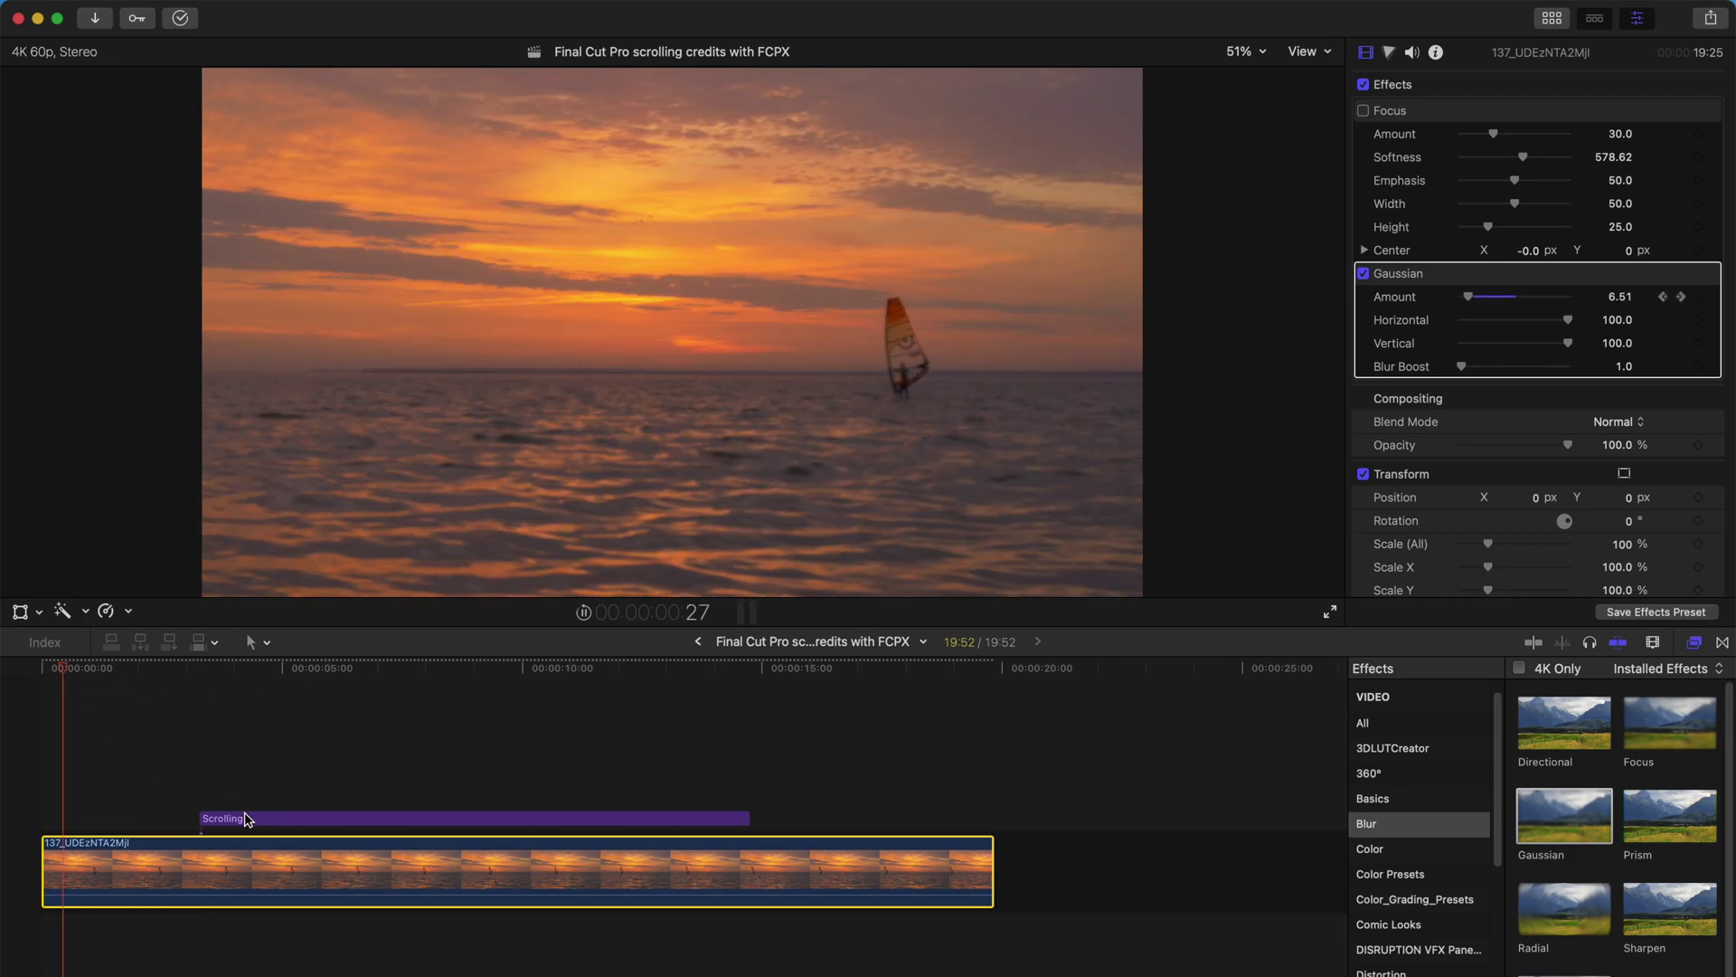
# - Start the Scrolling title slightly earlier and play the credits over the blur ramp
pyautogui.click(202, 818)
pyautogui.moveTo(181, 820); pyautogui.dragTo(149, 819)
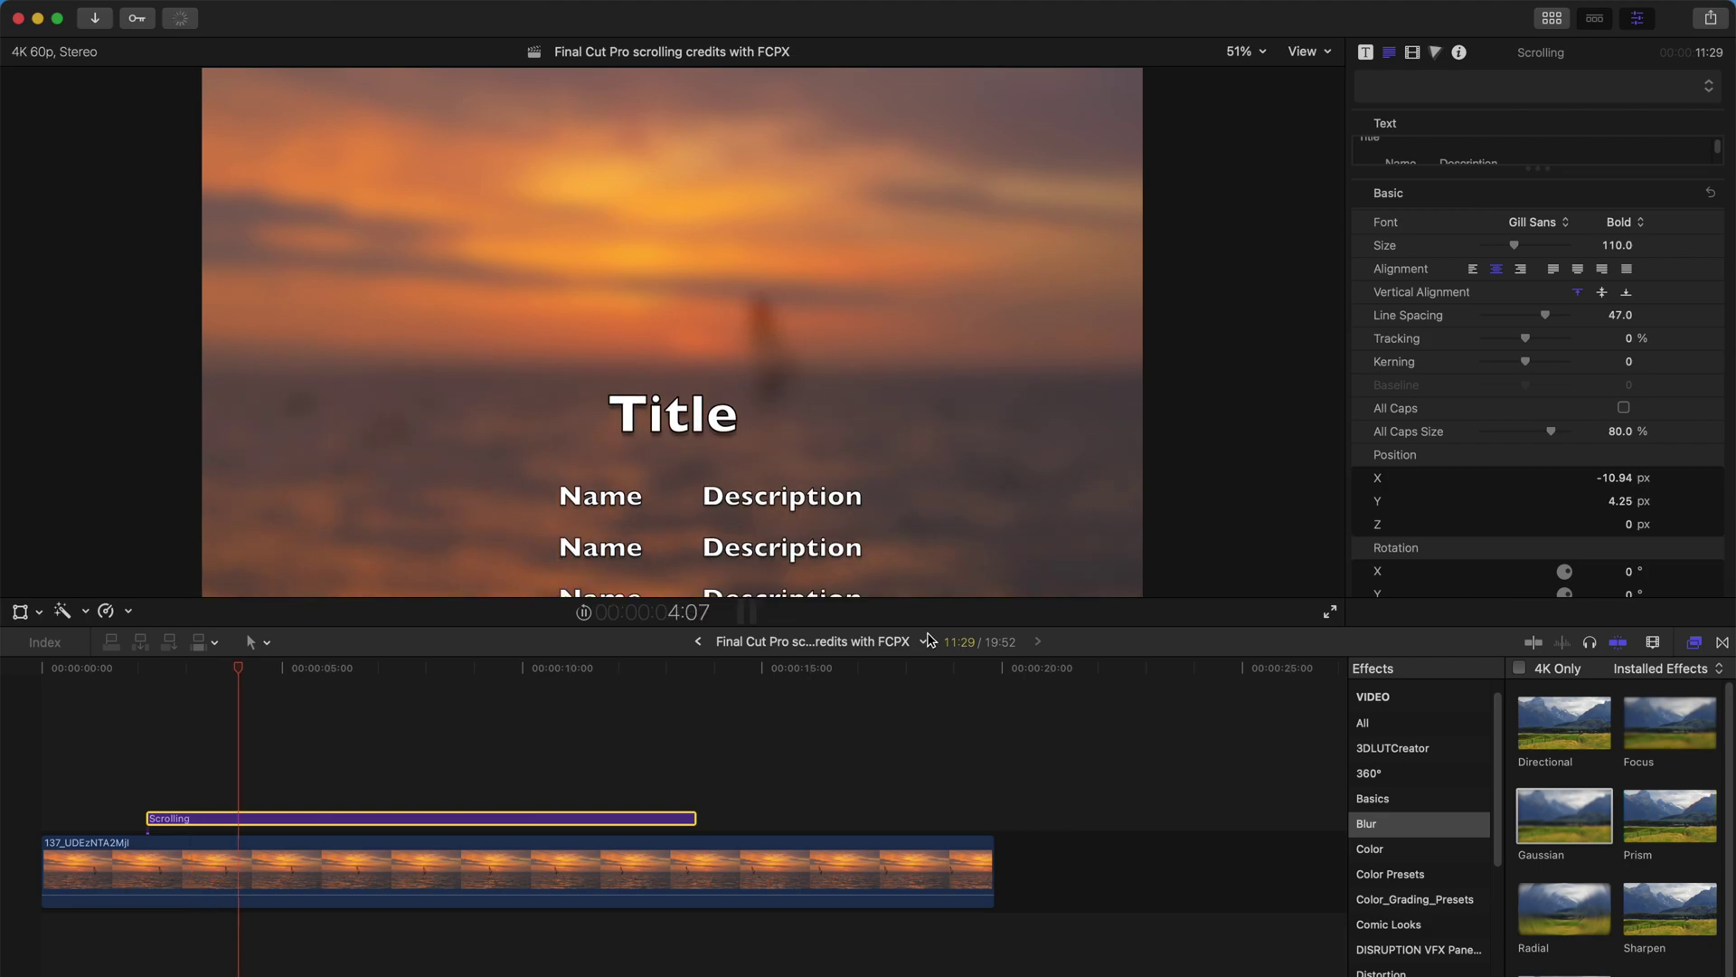
pyautogui.click(42, 671)
pyautogui.press('space')
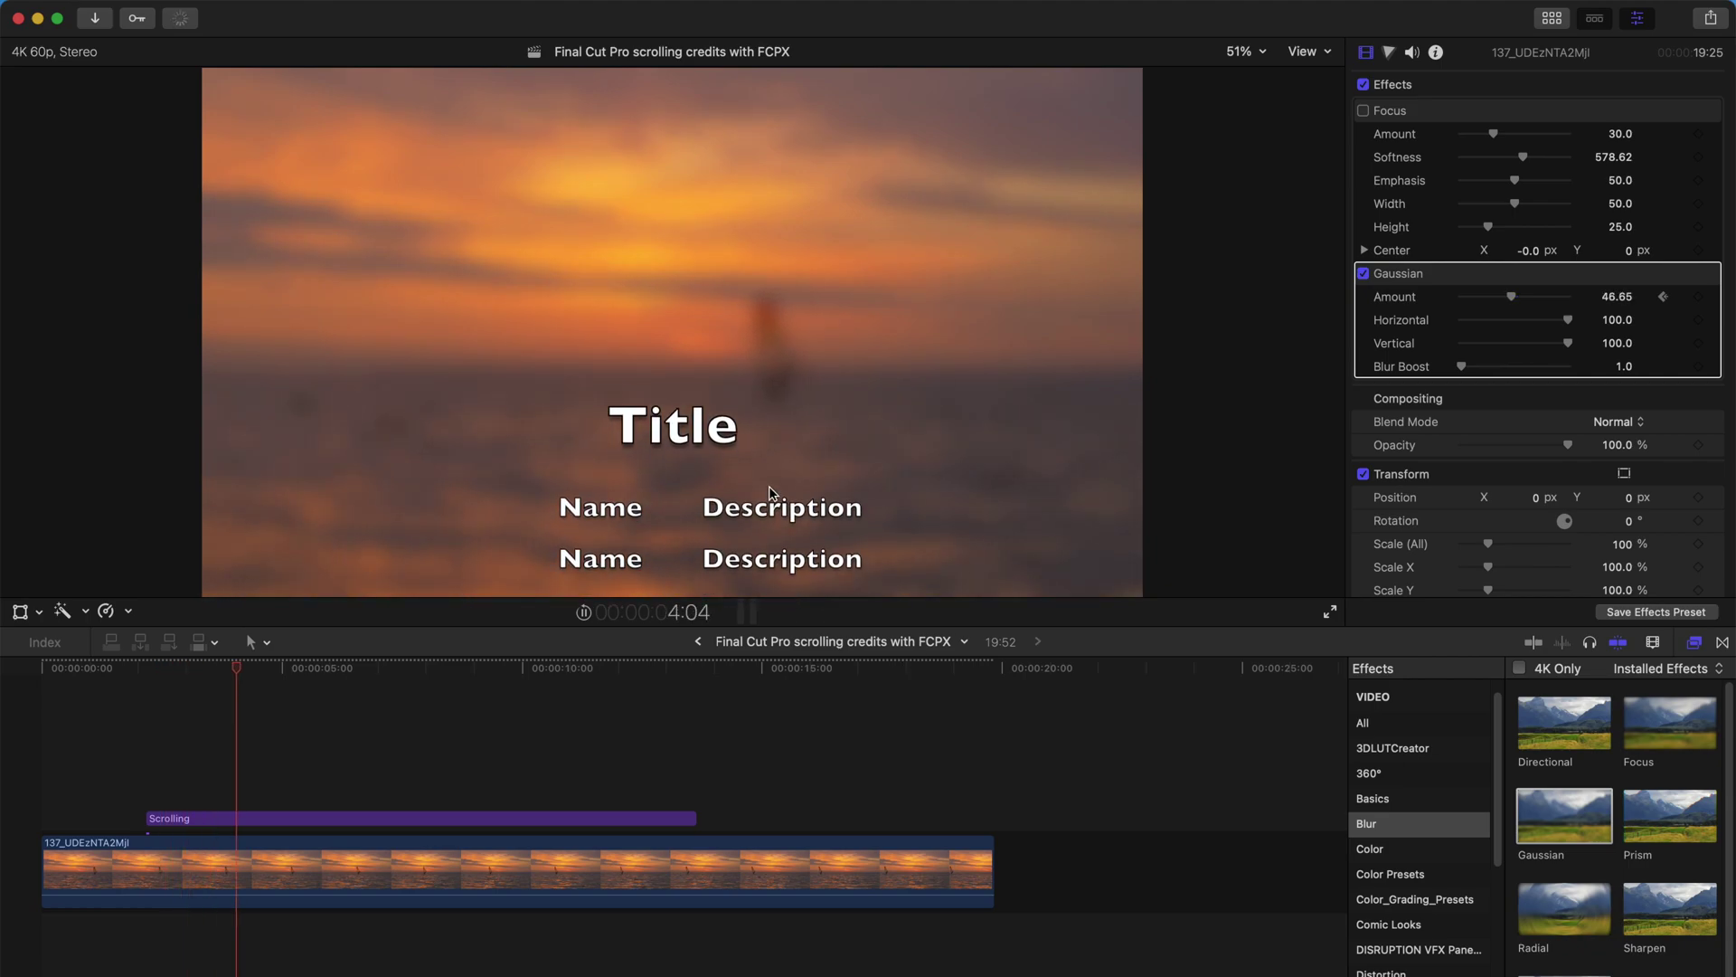
pyautogui.press('space')
pyautogui.click(746, 545)
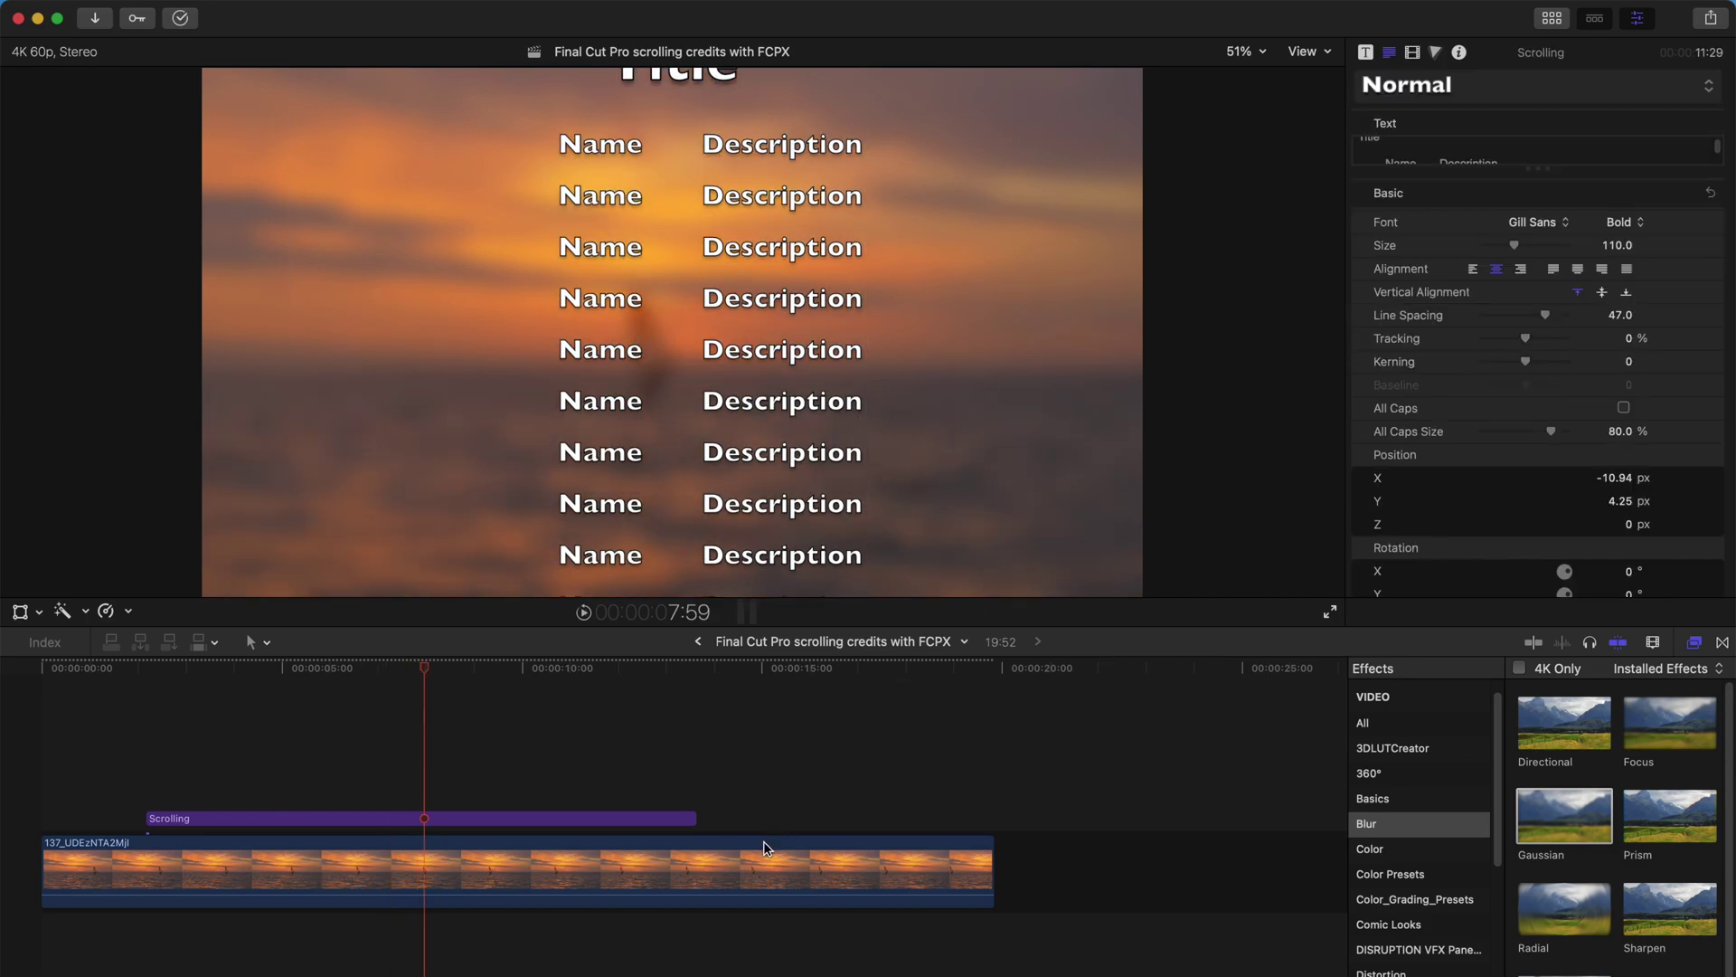
# - Delete the sunset clip with its title and drop a fresh Scrolling title on the empty timeline
pyautogui.click(738, 865)
pyautogui.press('Delete')
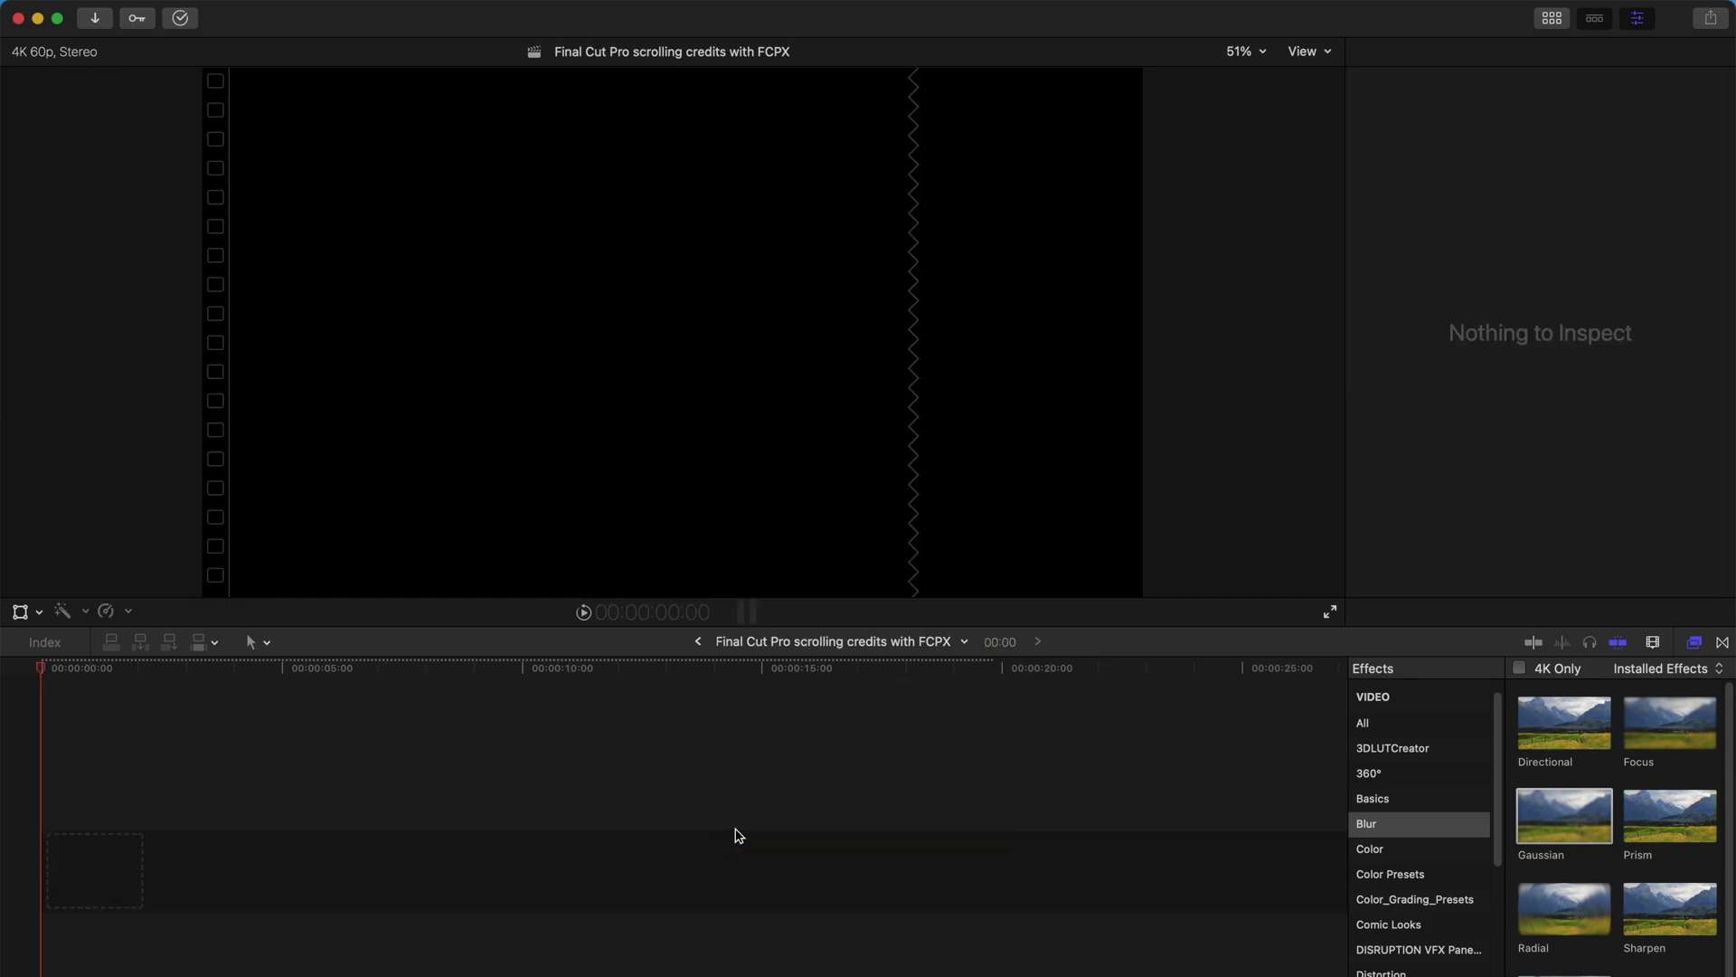
pyautogui.click(1550, 22)
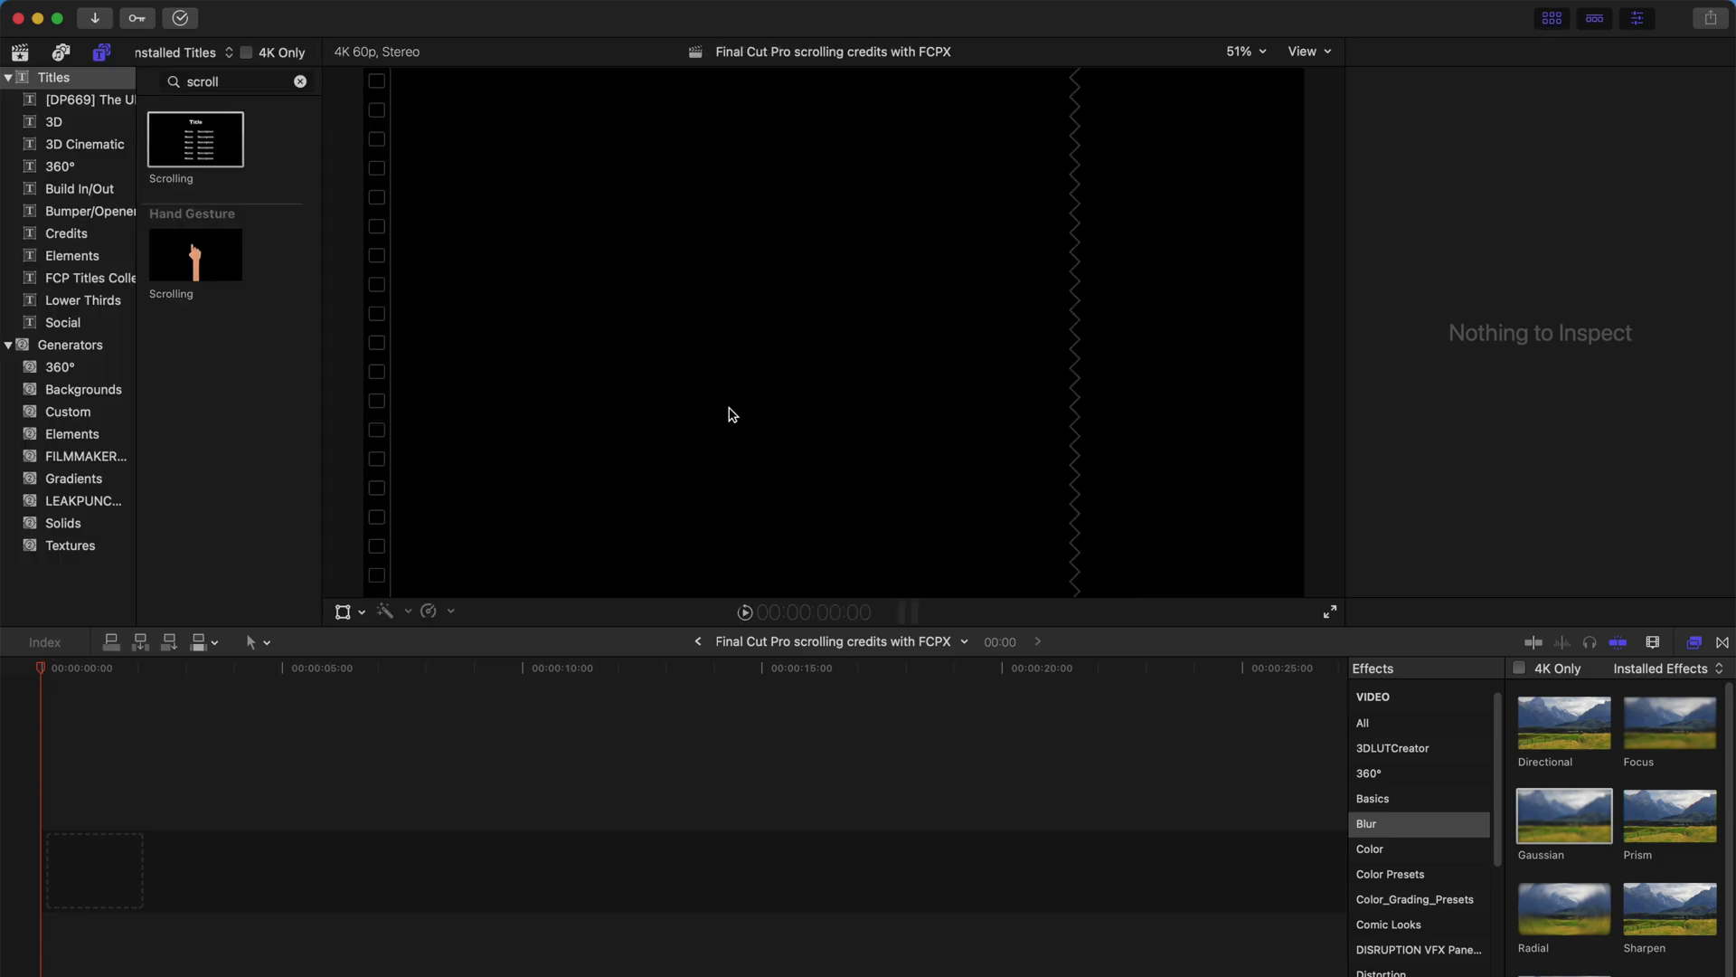
pyautogui.moveTo(204, 144); pyautogui.dragTo(226, 859)
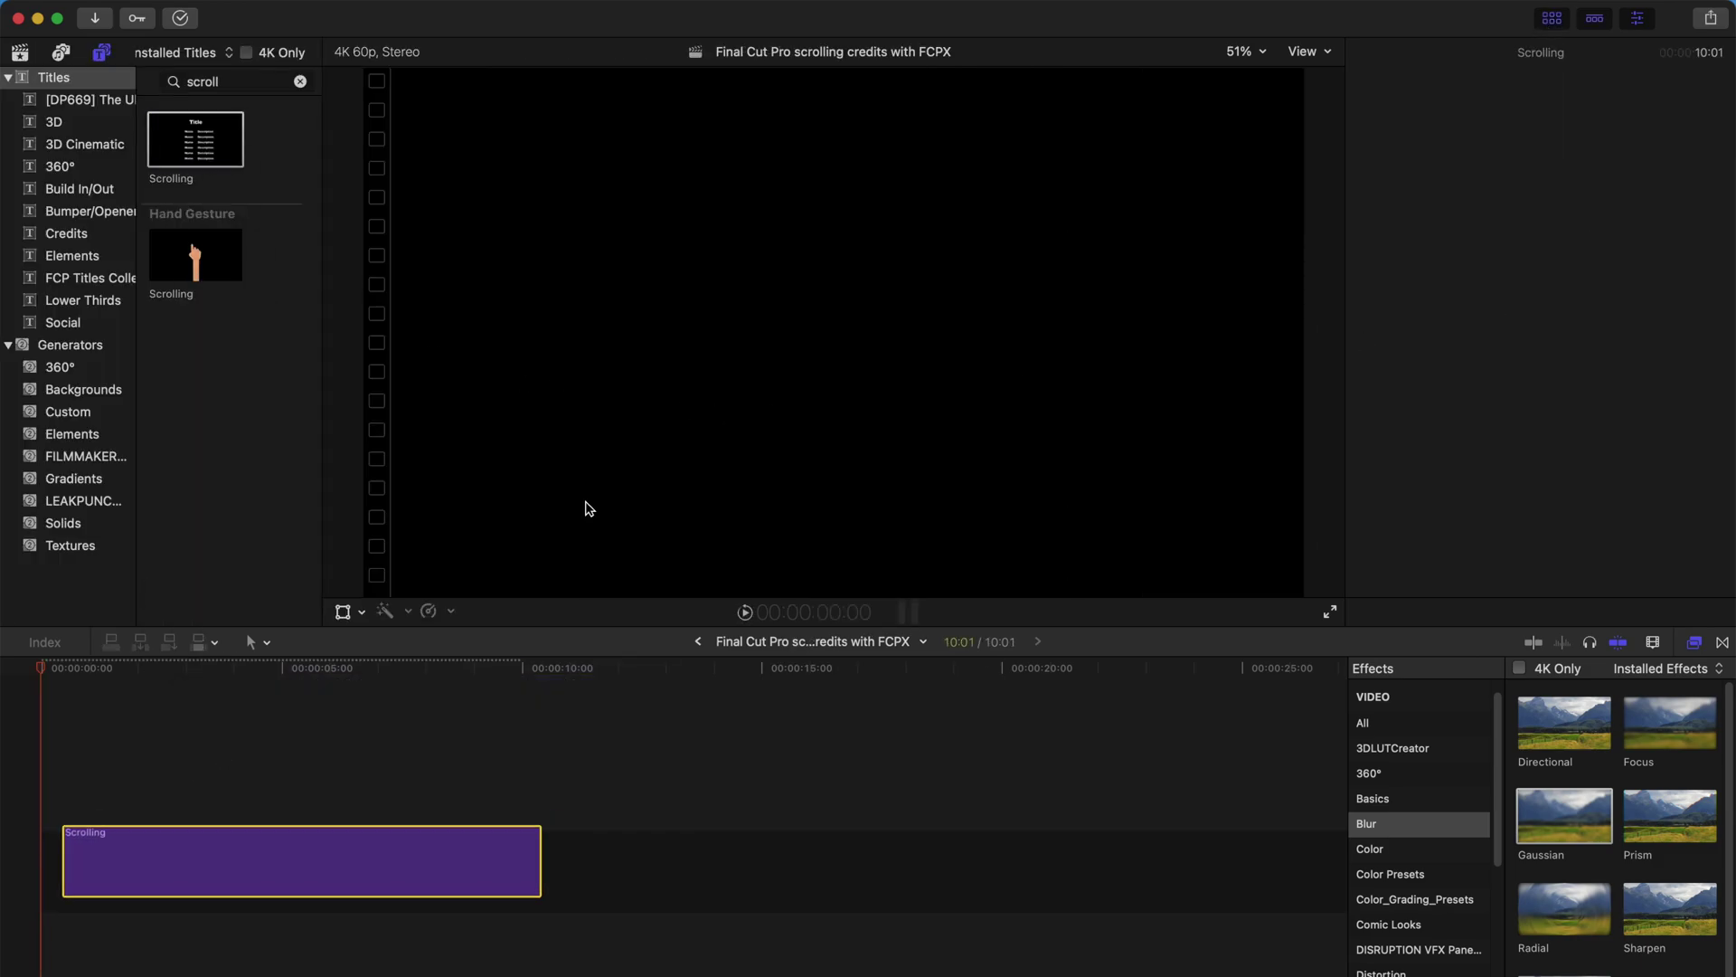
# - Preview the Title, Name and Description credits at about 3:02 over black
pyautogui.click(1551, 26)
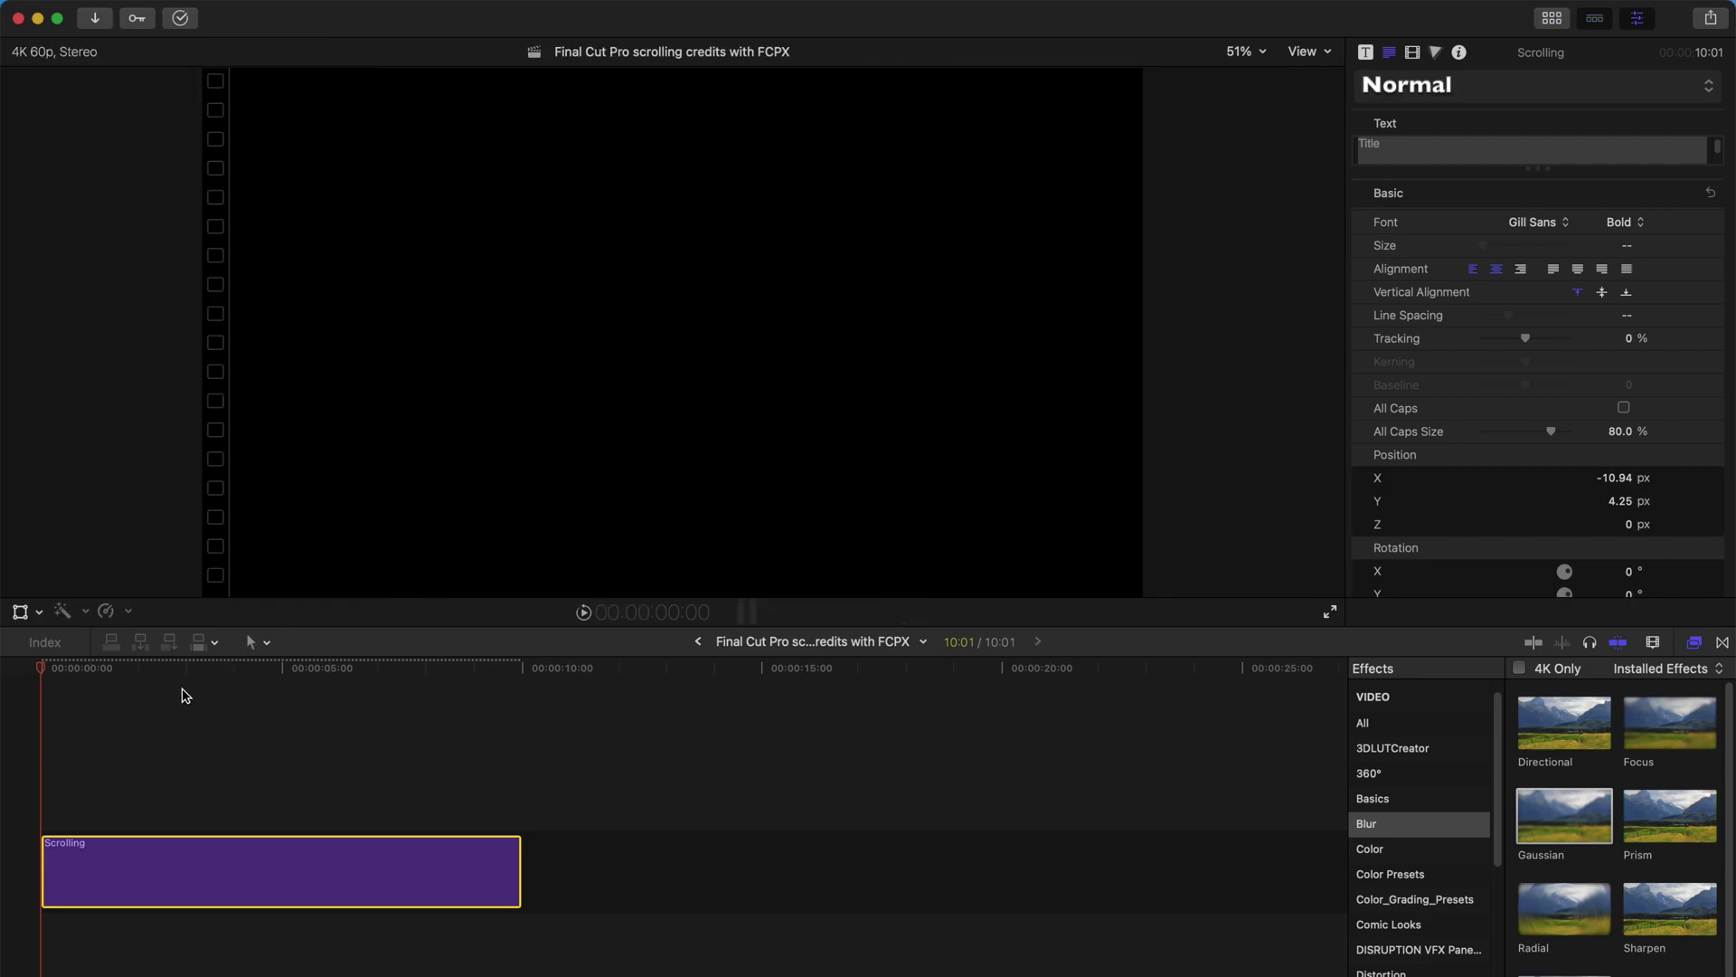
pyautogui.moveTo(36, 674); pyautogui.dragTo(188, 692)
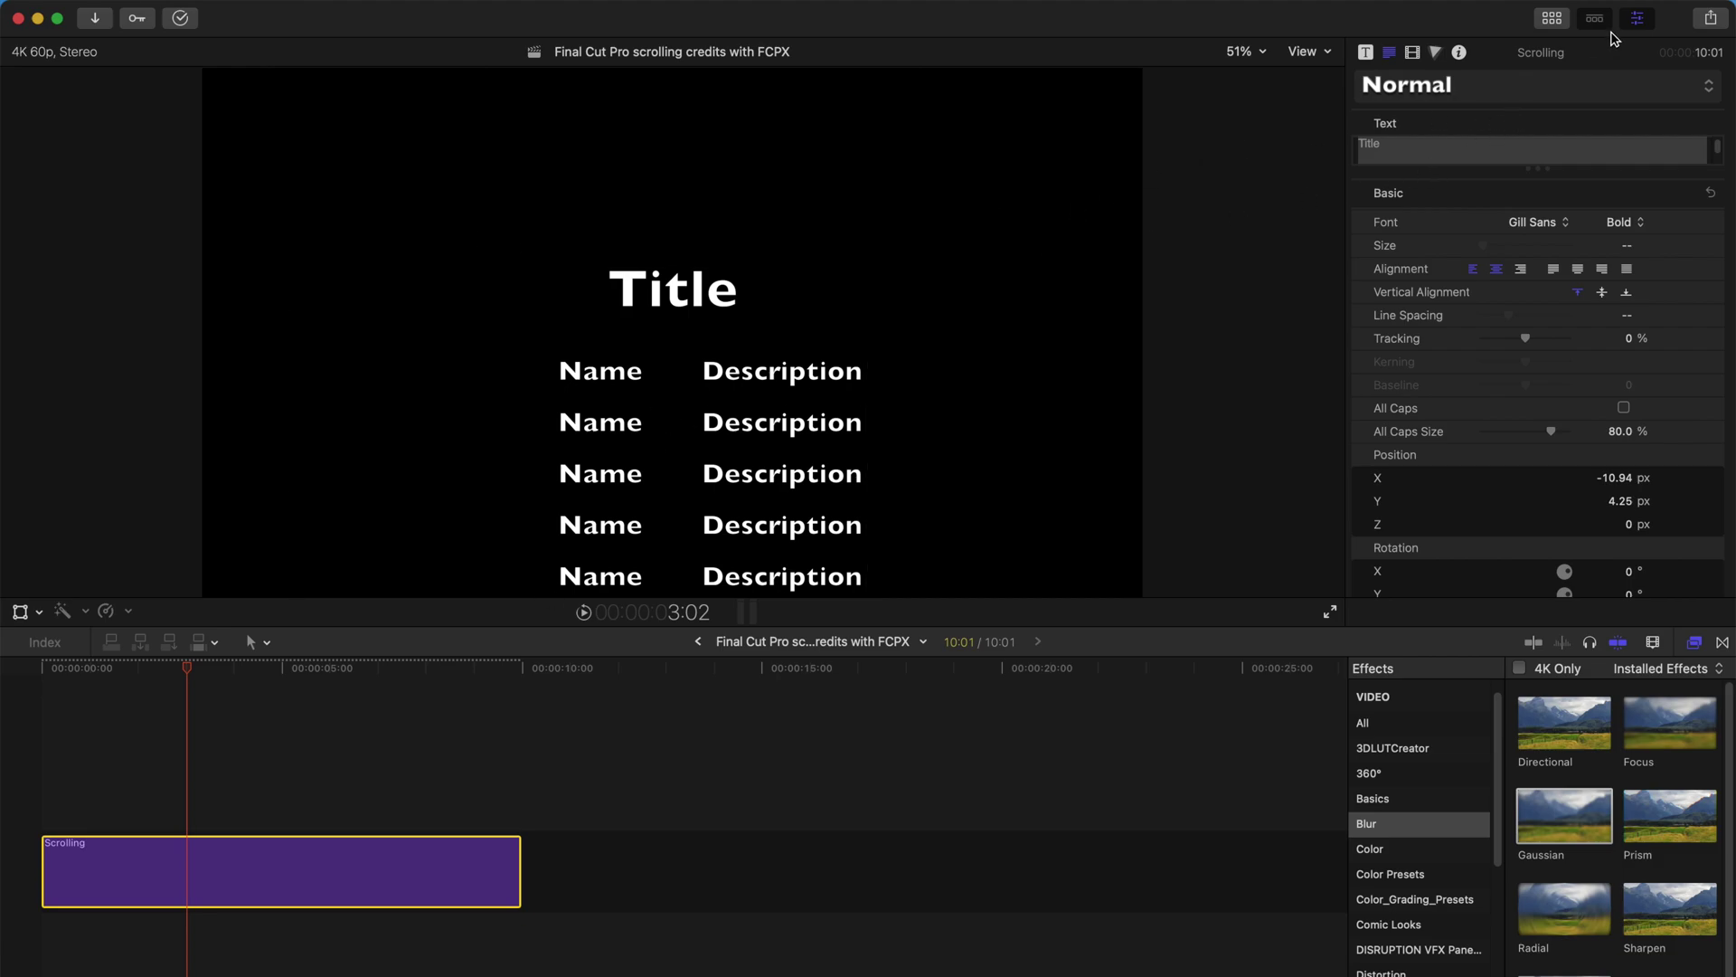
pyautogui.click(1548, 22)
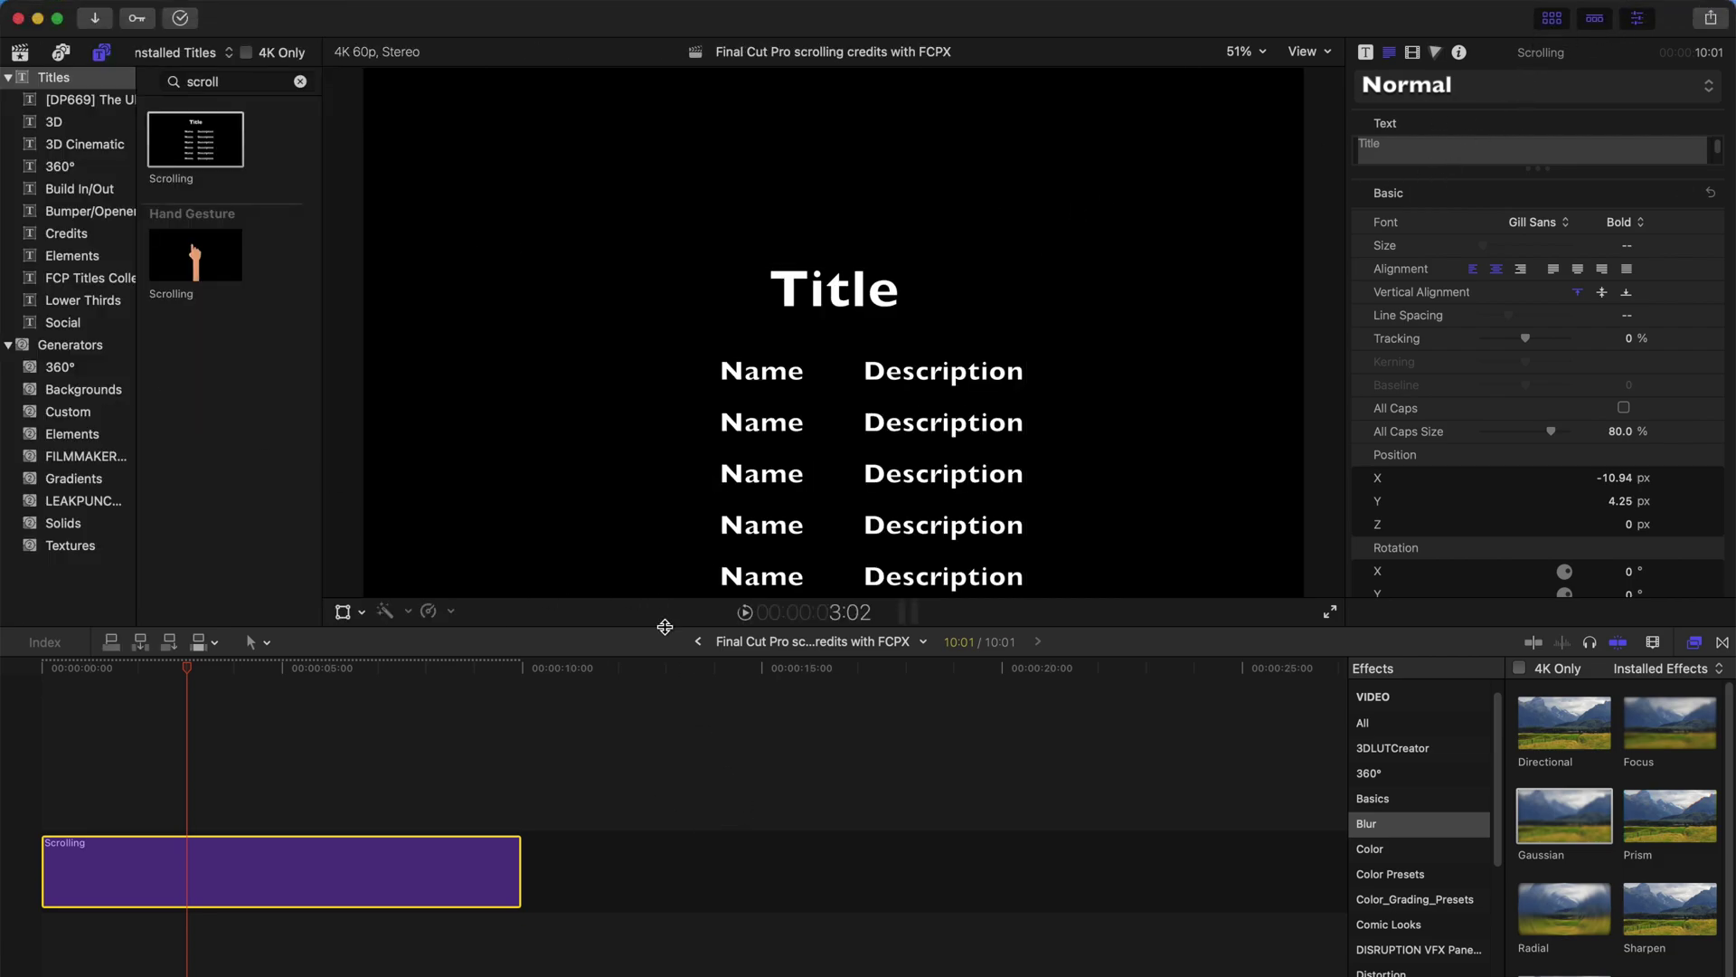
# - Drop the Custom generator from the full Generators list beneath the Scrolling title
pyautogui.click(307, 376)
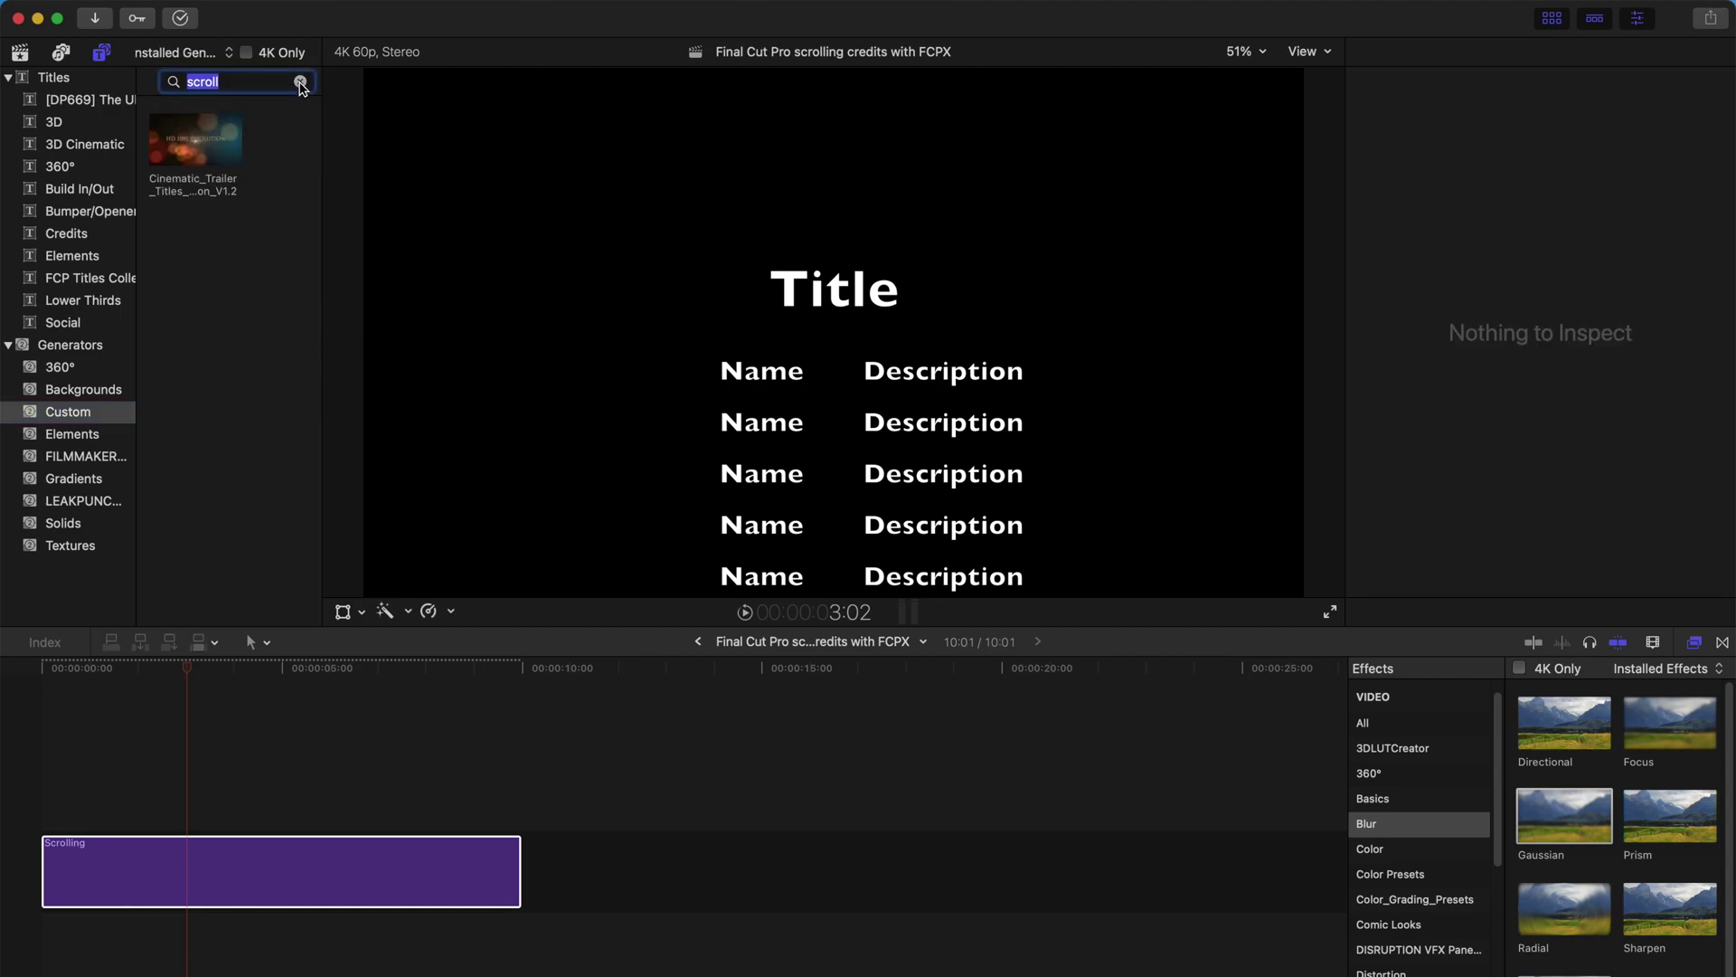
pyautogui.click(85, 350)
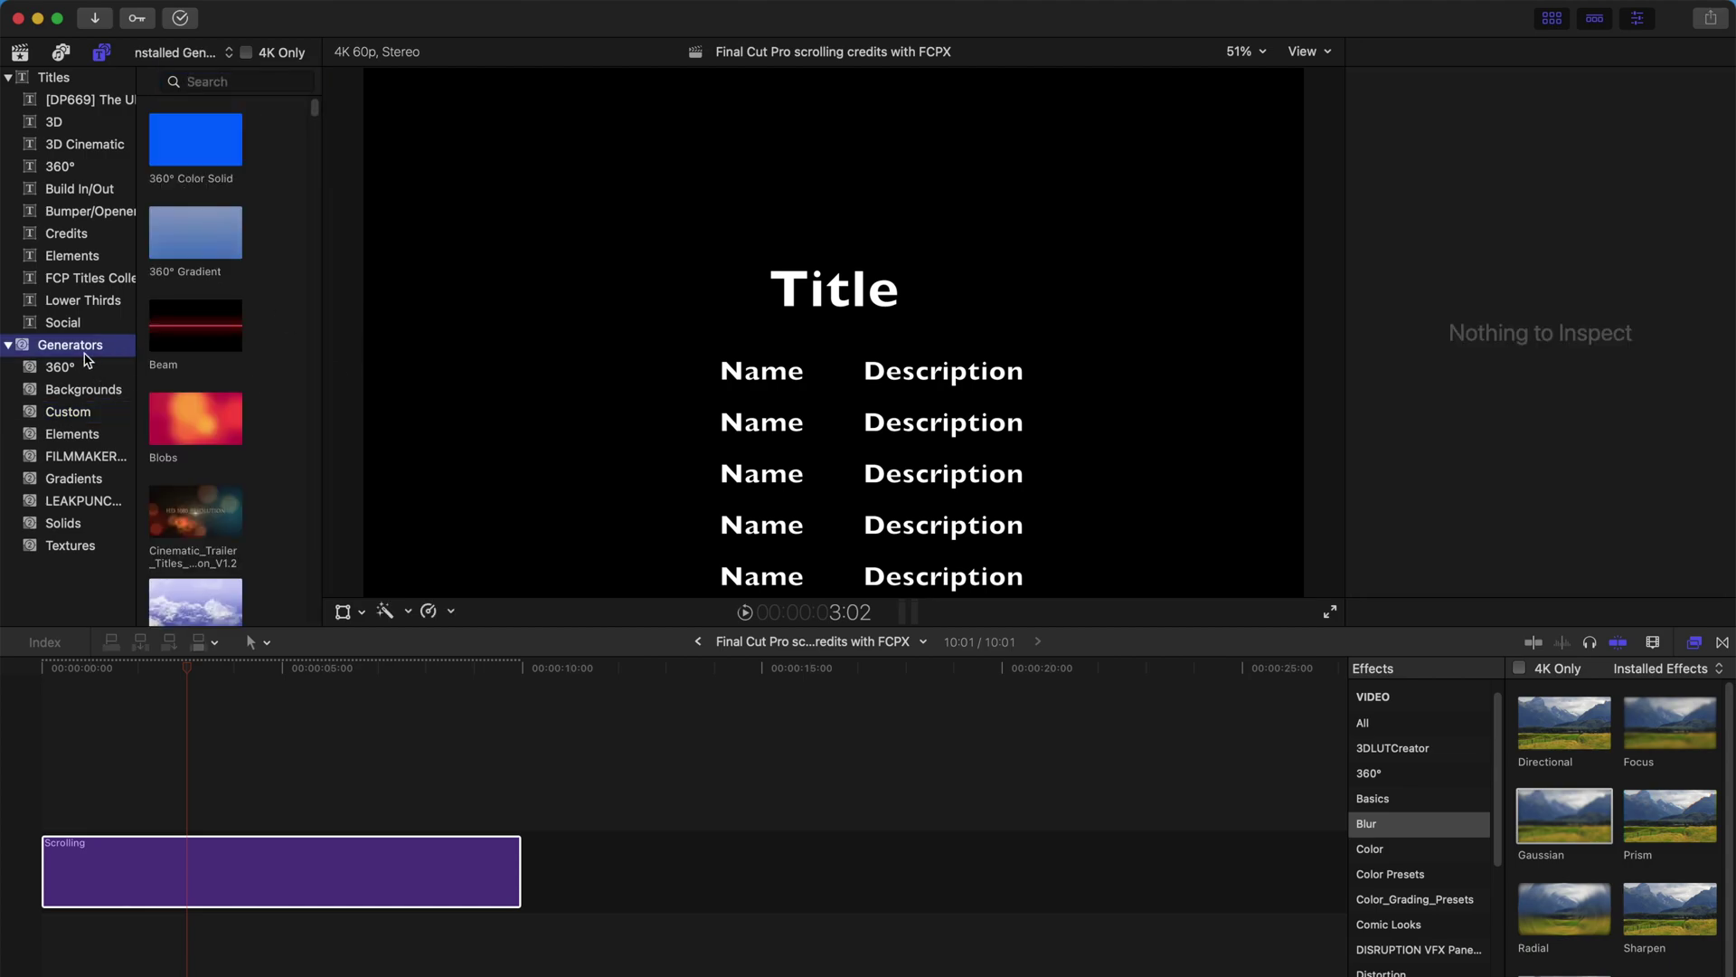
pyautogui.scroll(-5, 261, 353)
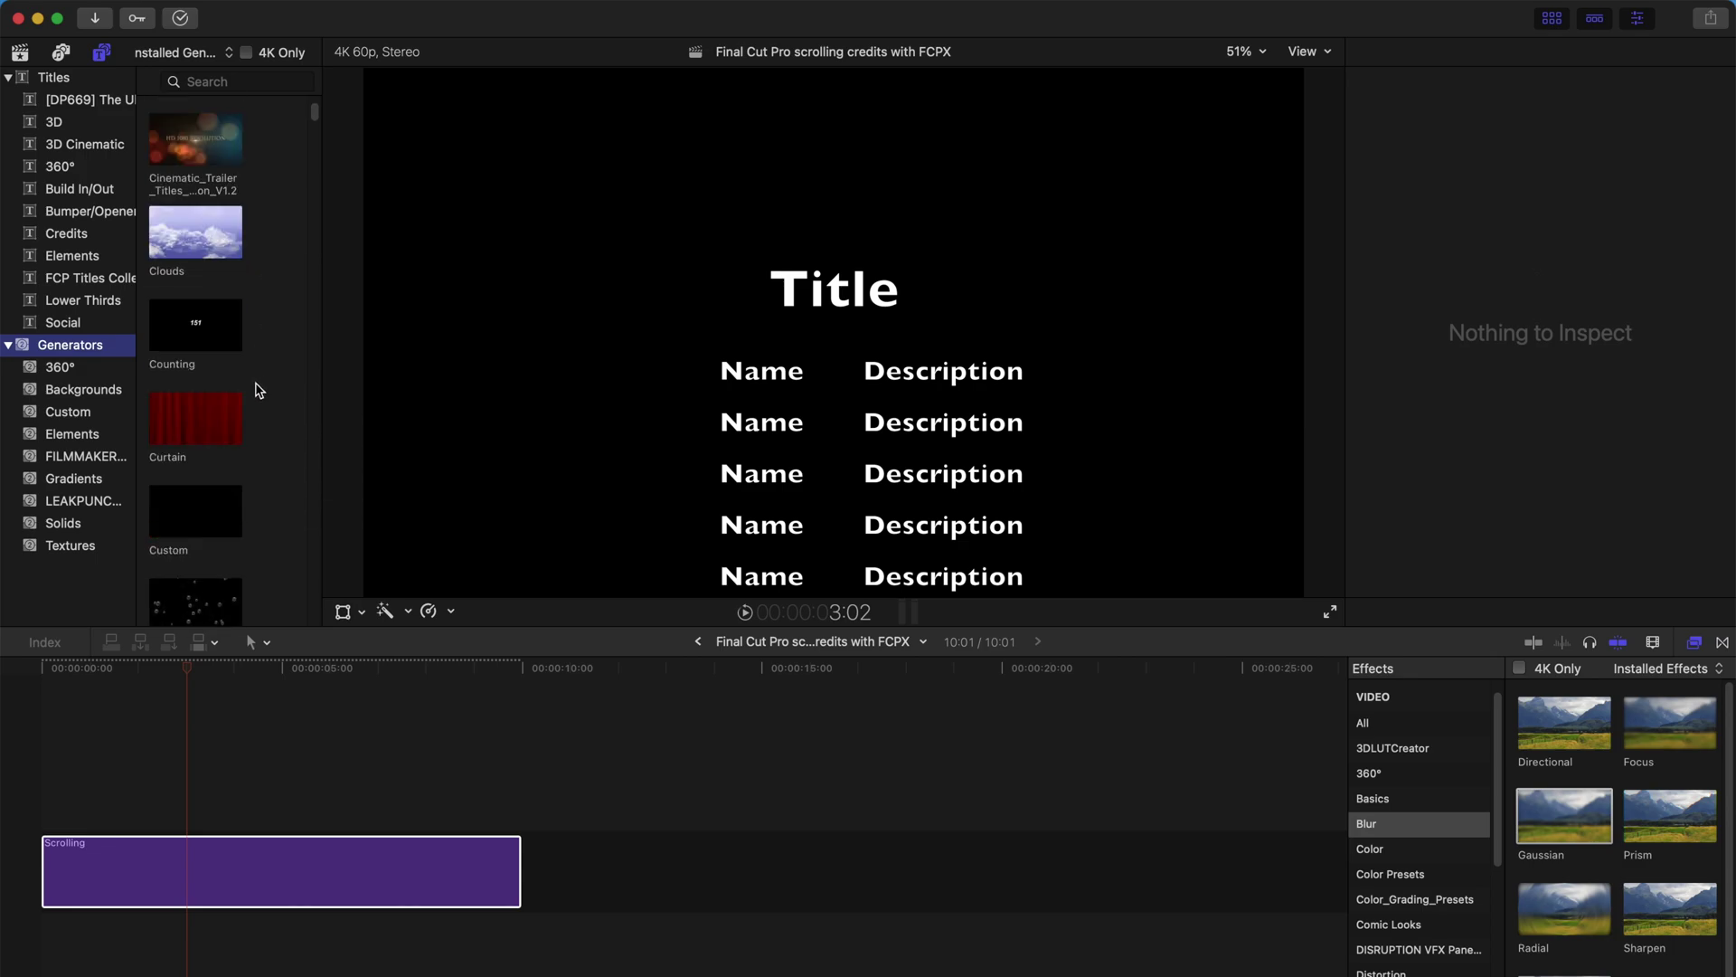
pyautogui.click(213, 517)
pyautogui.moveTo(212, 518); pyautogui.dragTo(99, 945)
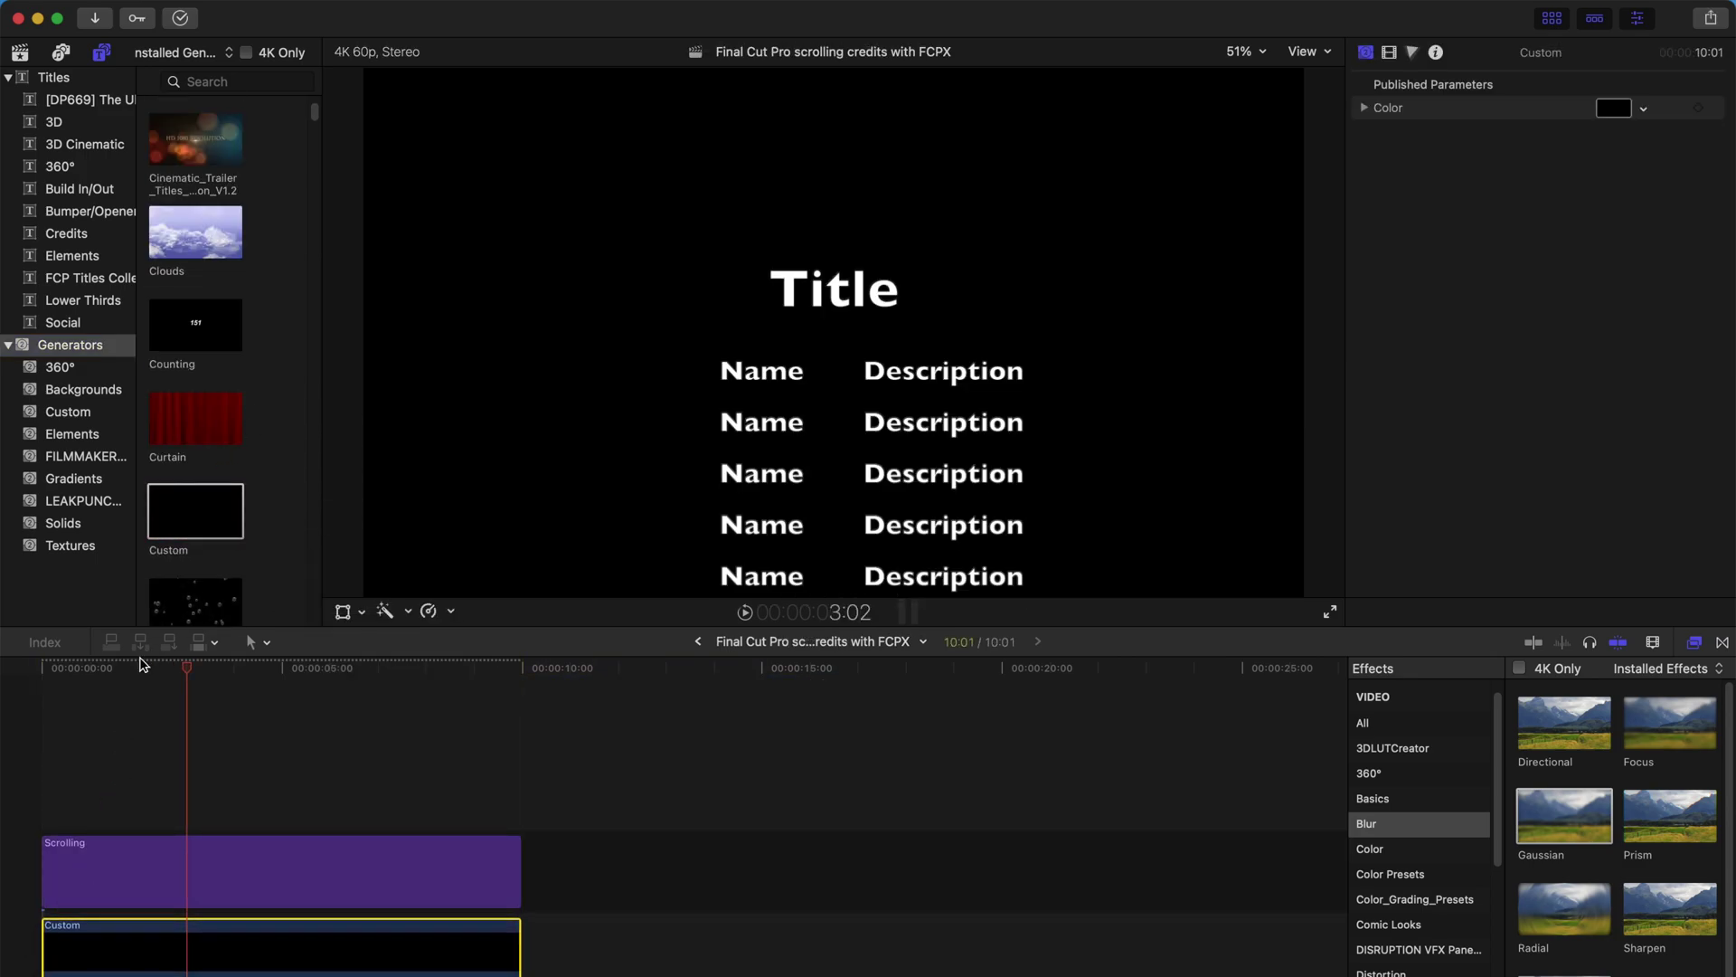
pyautogui.click(1552, 18)
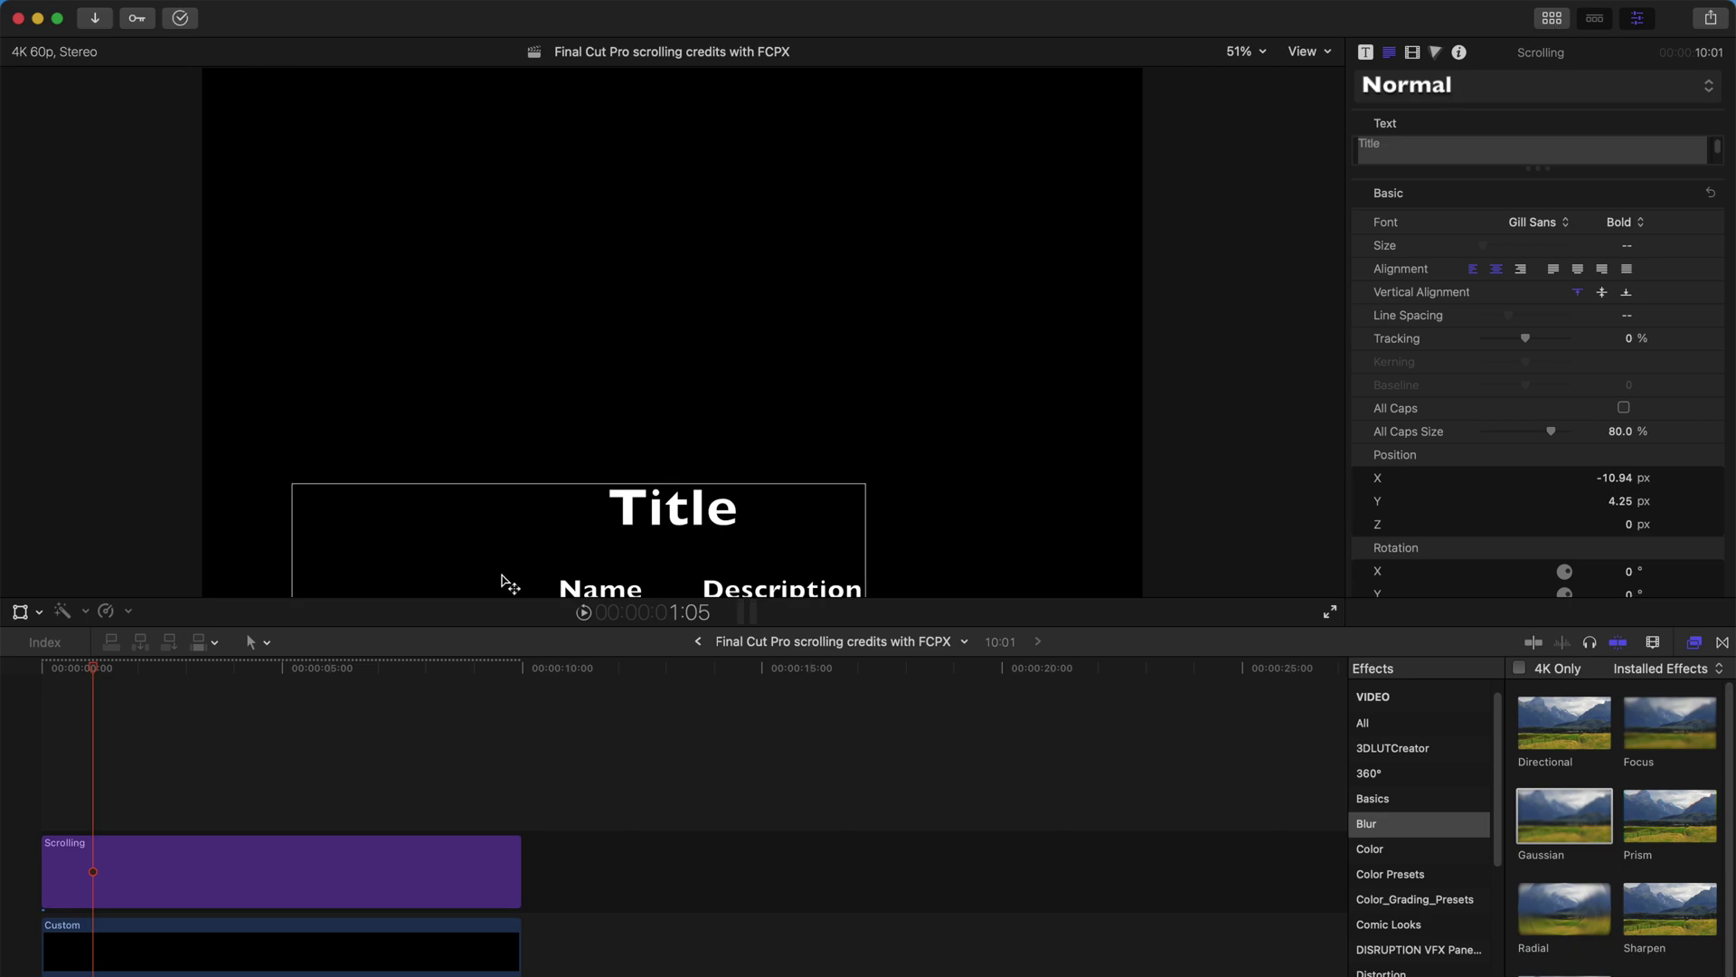
pyautogui.moveTo(105, 680); pyautogui.dragTo(219, 673)
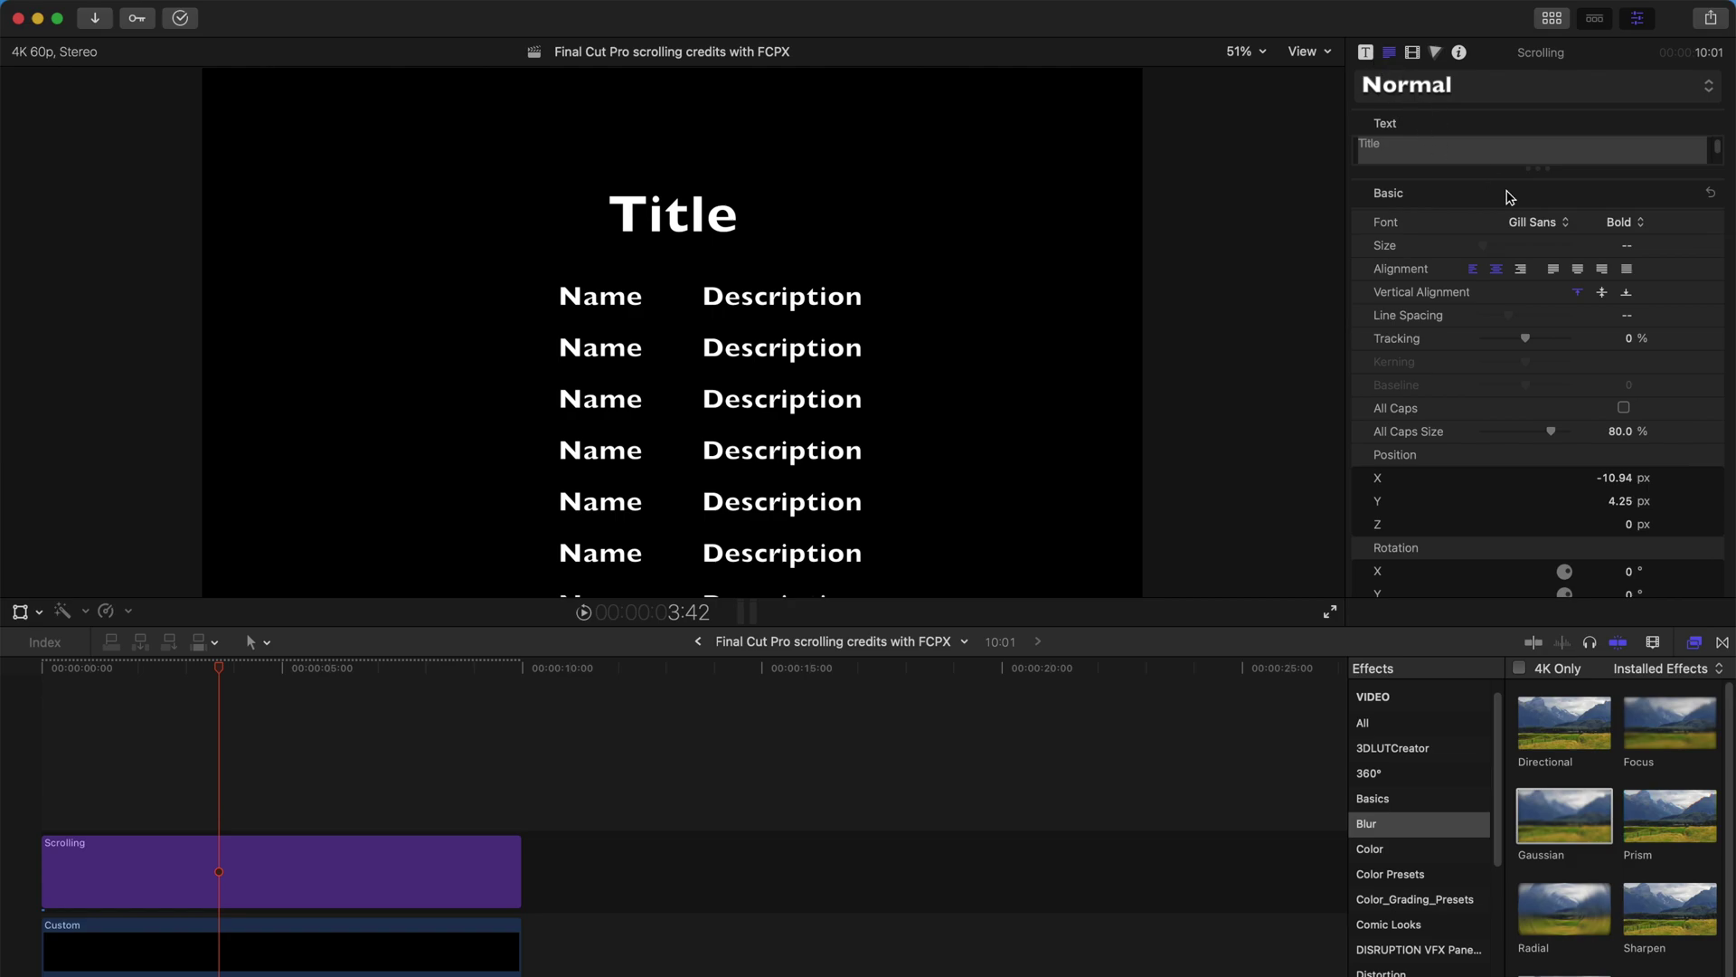
# - Set the credits' X rotation to -40° in the Text inspector
pyautogui.scroll(-5, 1510, 235)
pyautogui.scroll(5, 1447, 181)
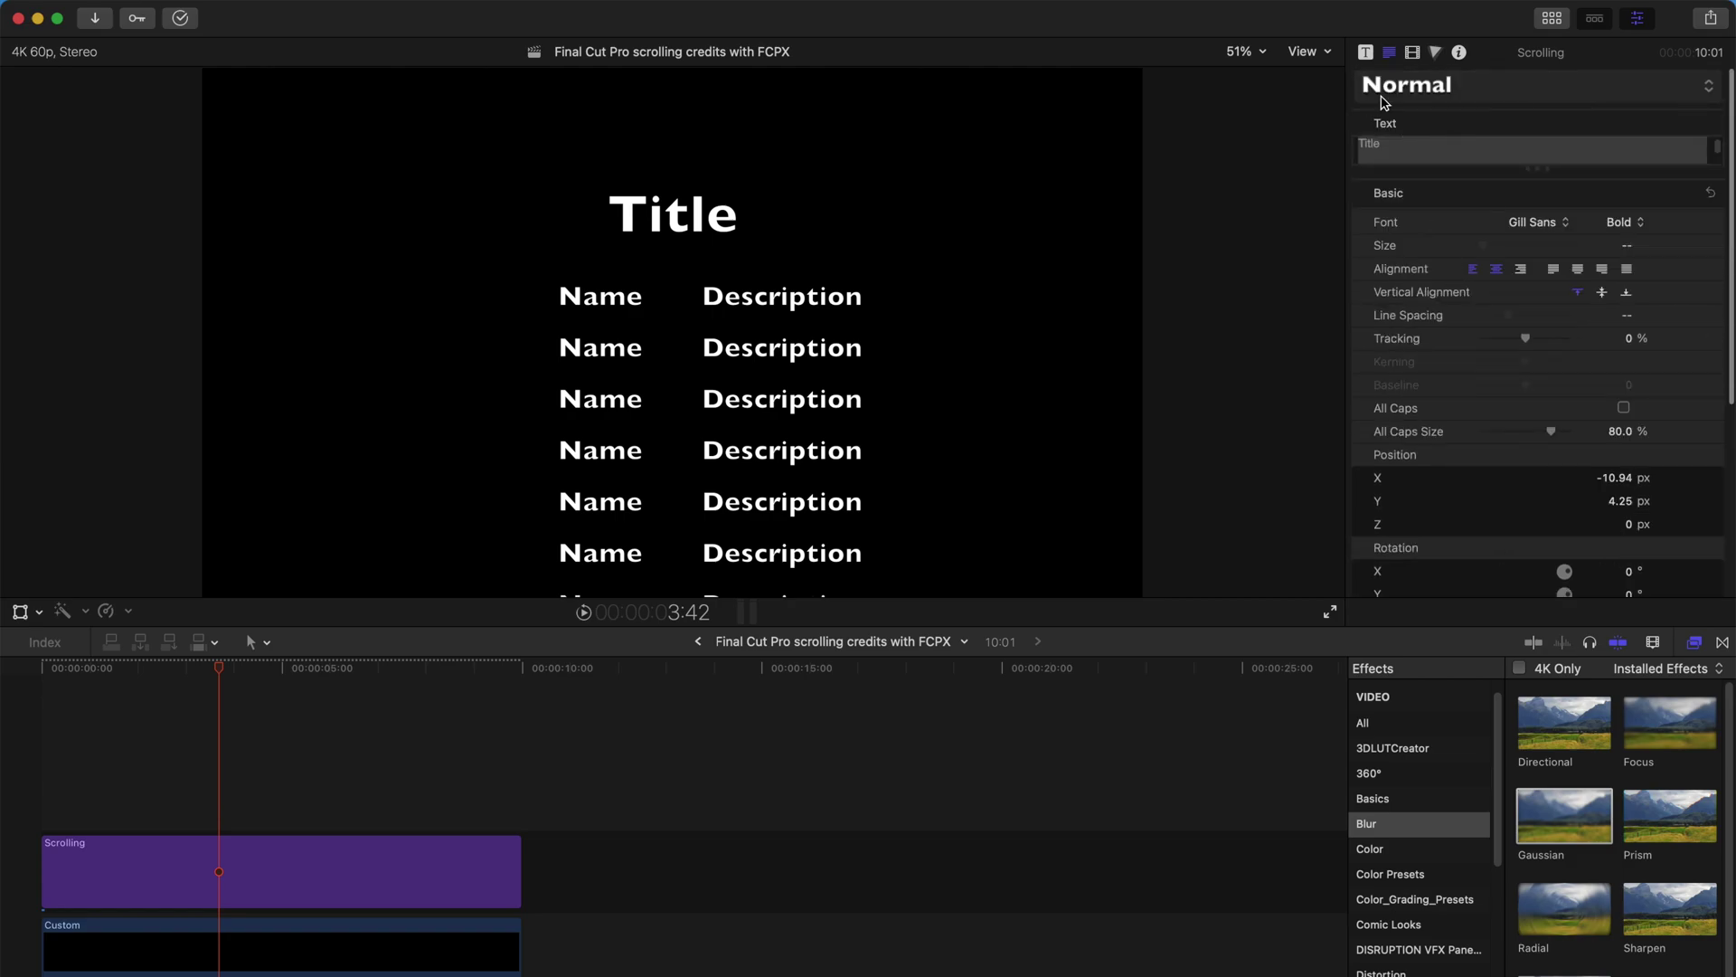
pyautogui.scroll(-5, 1446, 181)
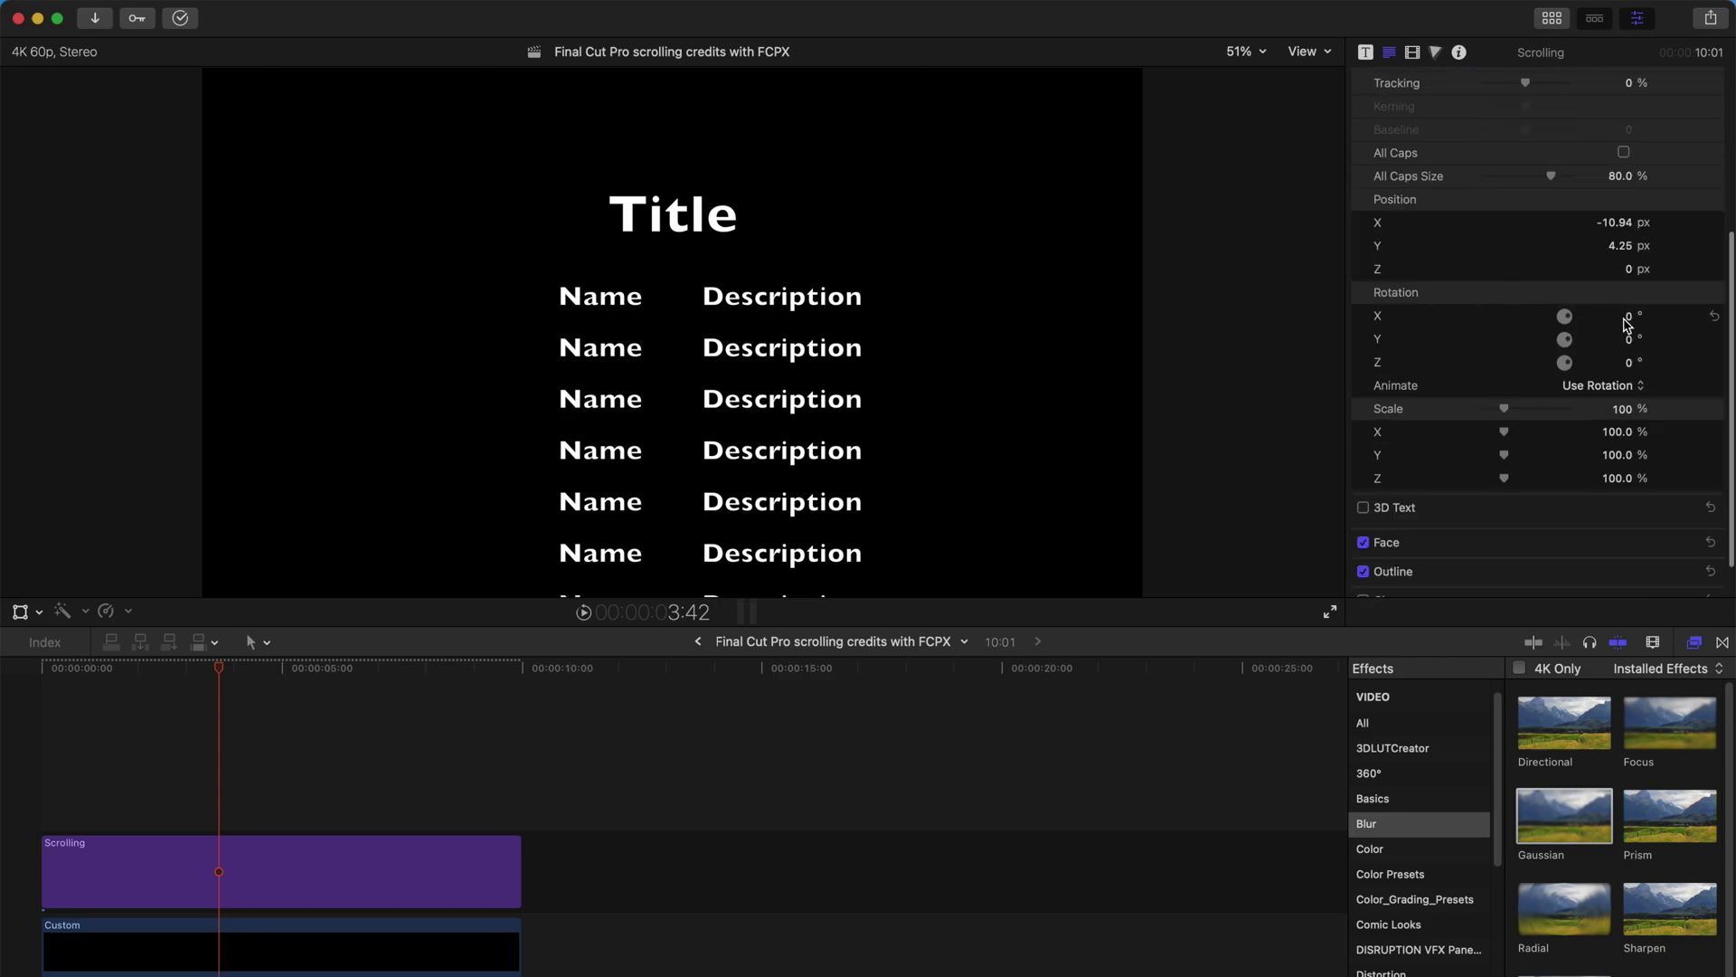
pyautogui.moveTo(1628, 324); pyautogui.dragTo(1627, 314)
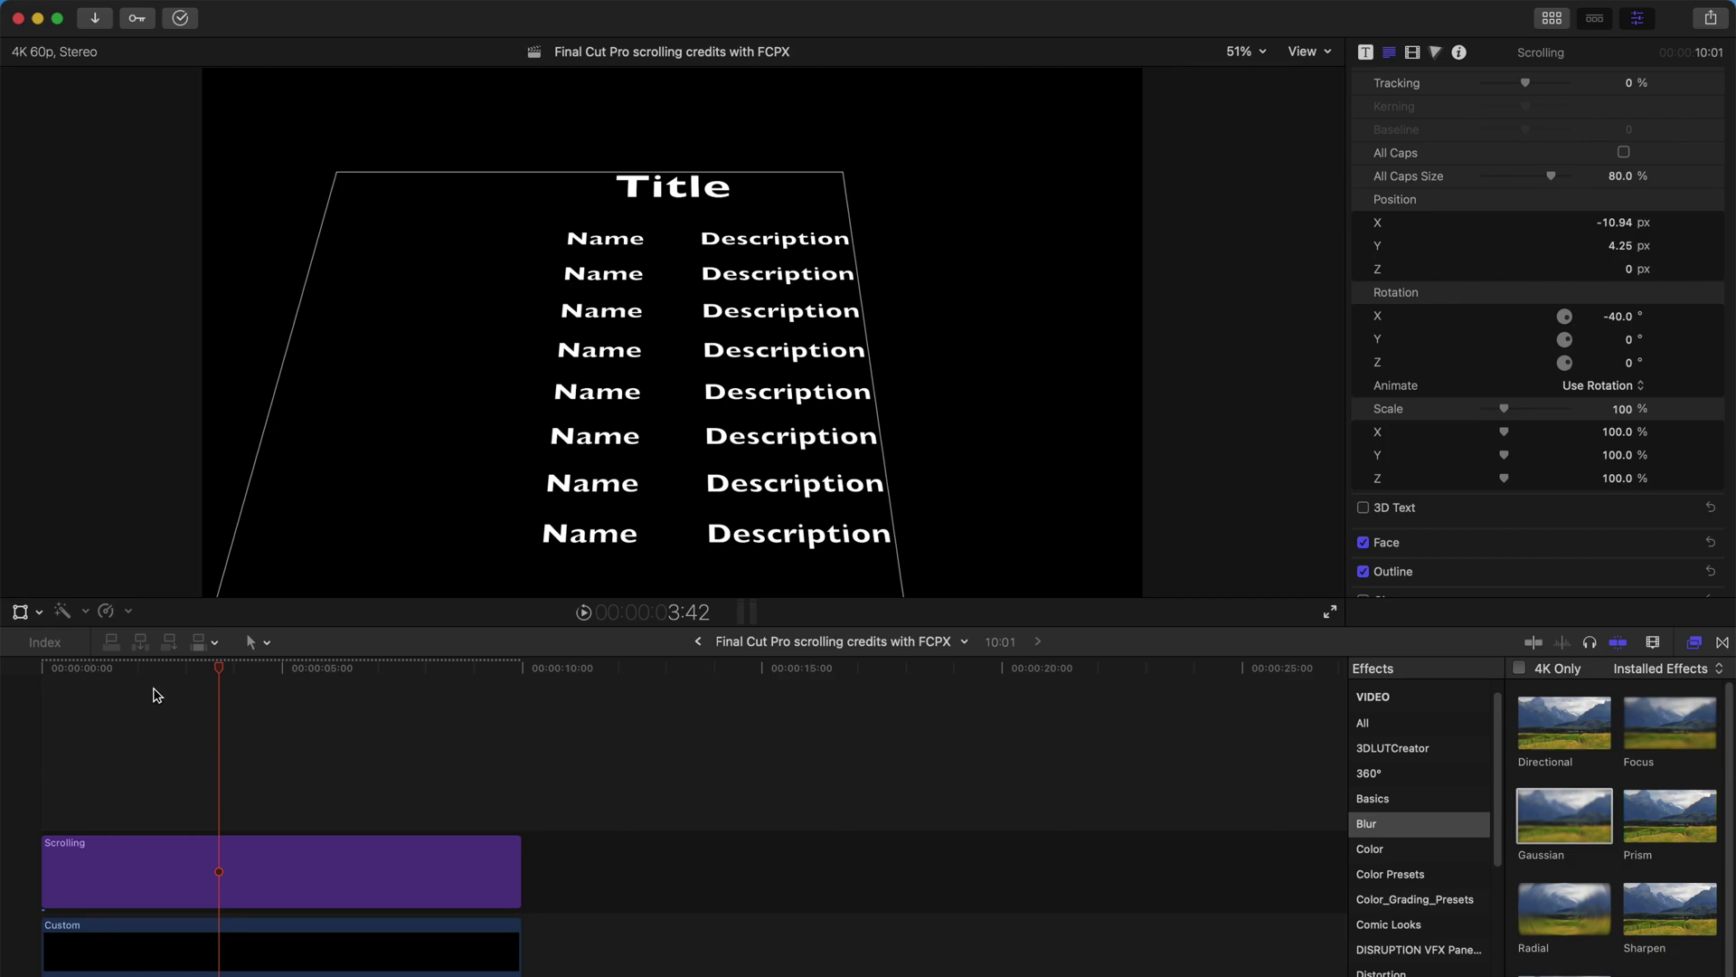
pyautogui.click(43, 674)
pyautogui.press('space')
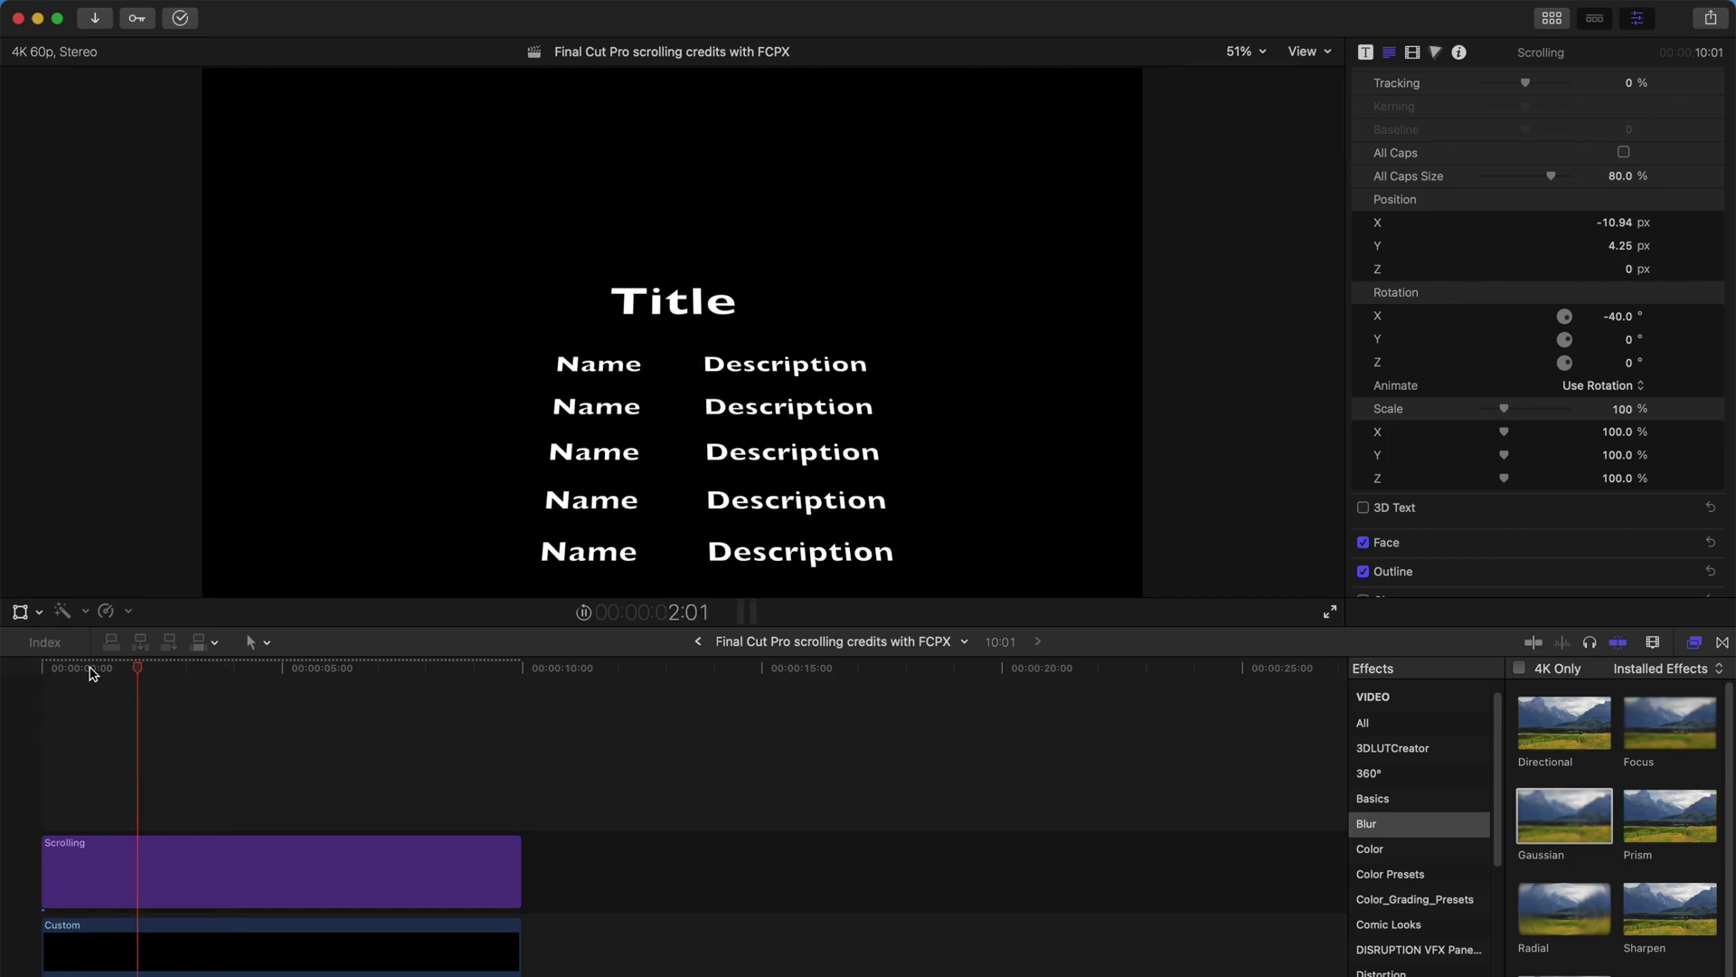
pyautogui.press('space')
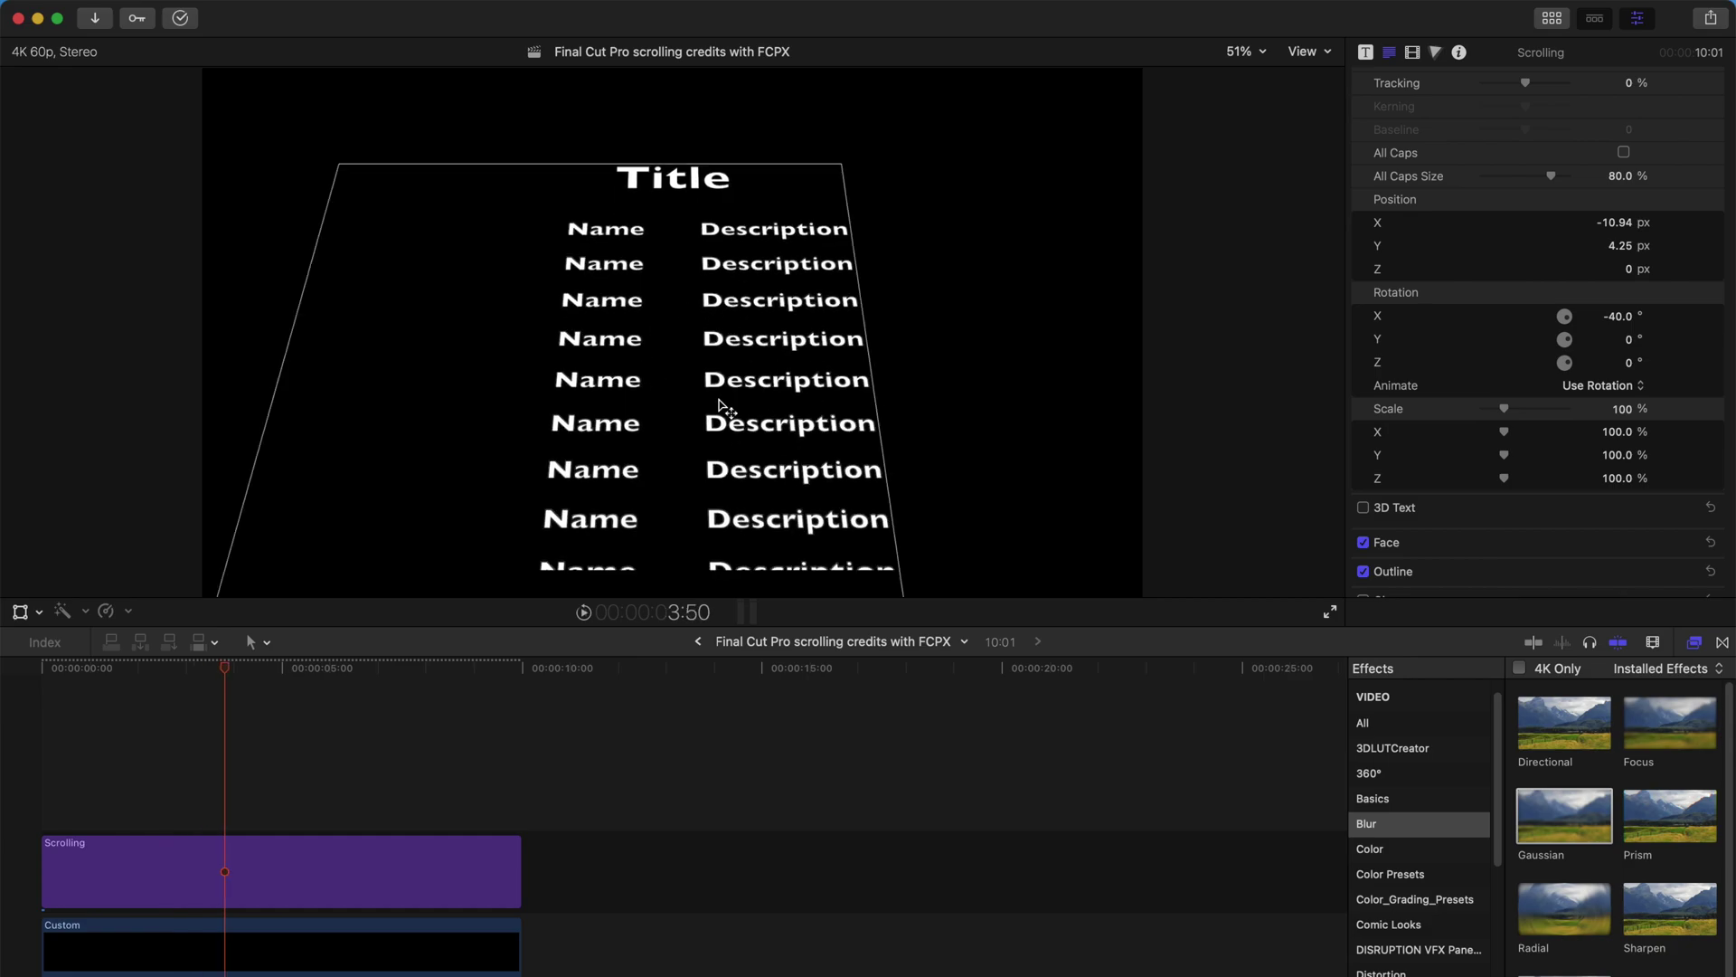
pyautogui.click(116, 690)
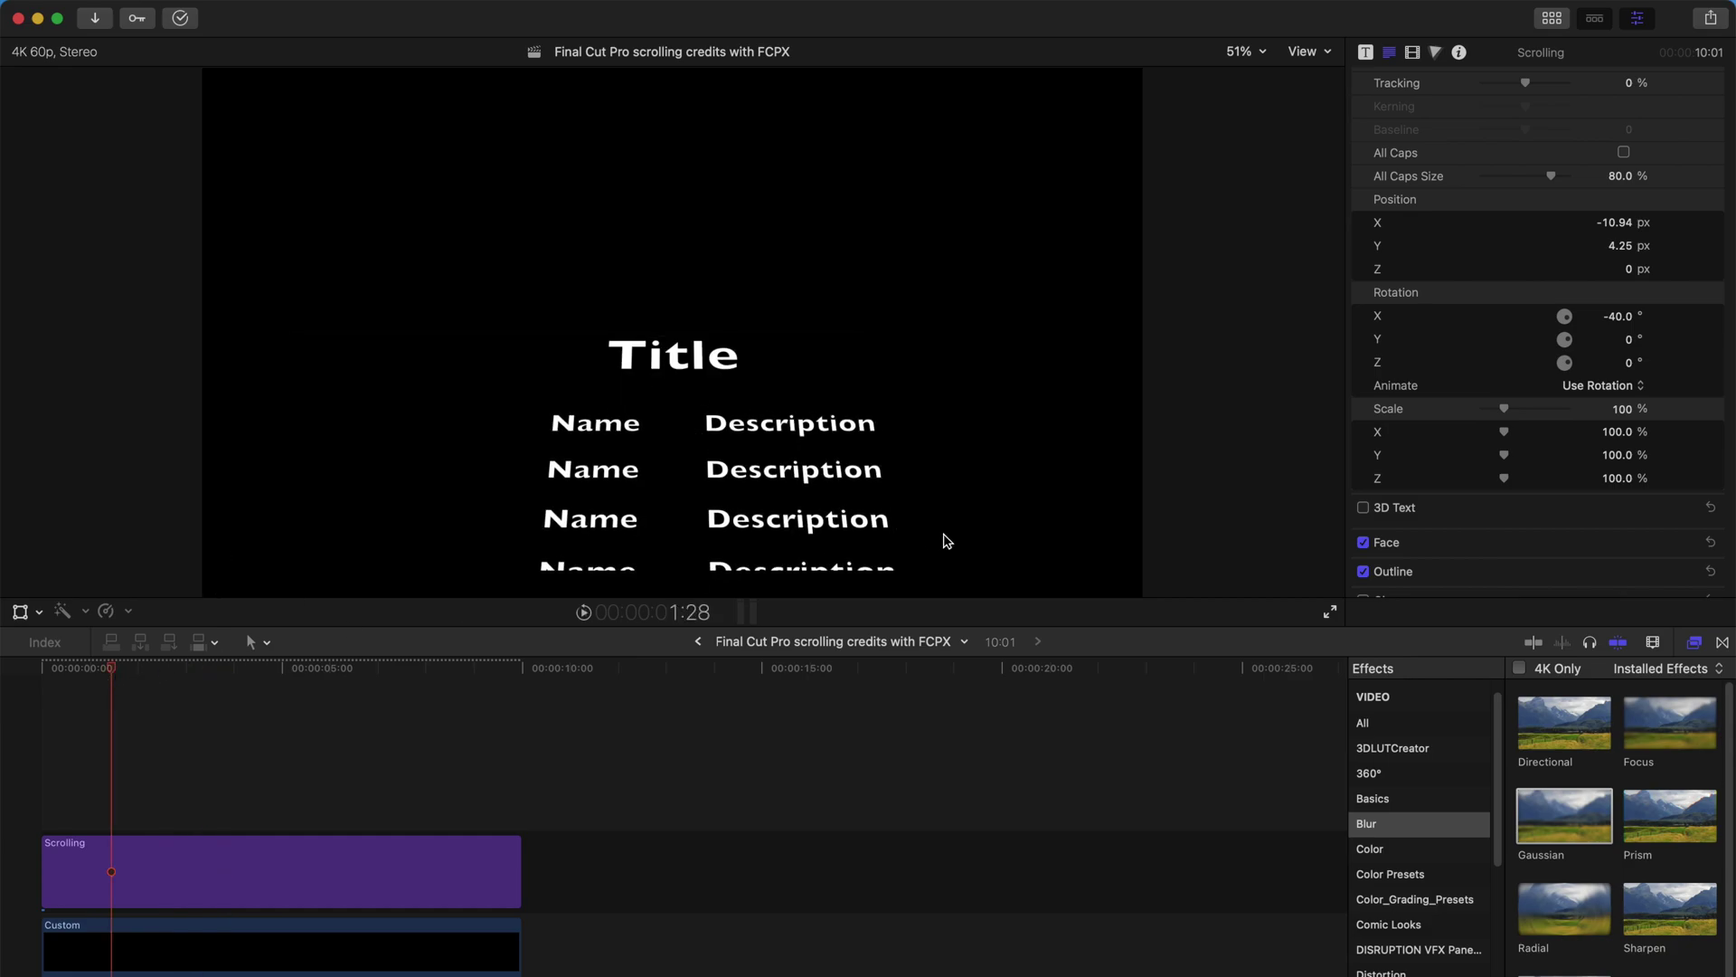
pyautogui.press('space')
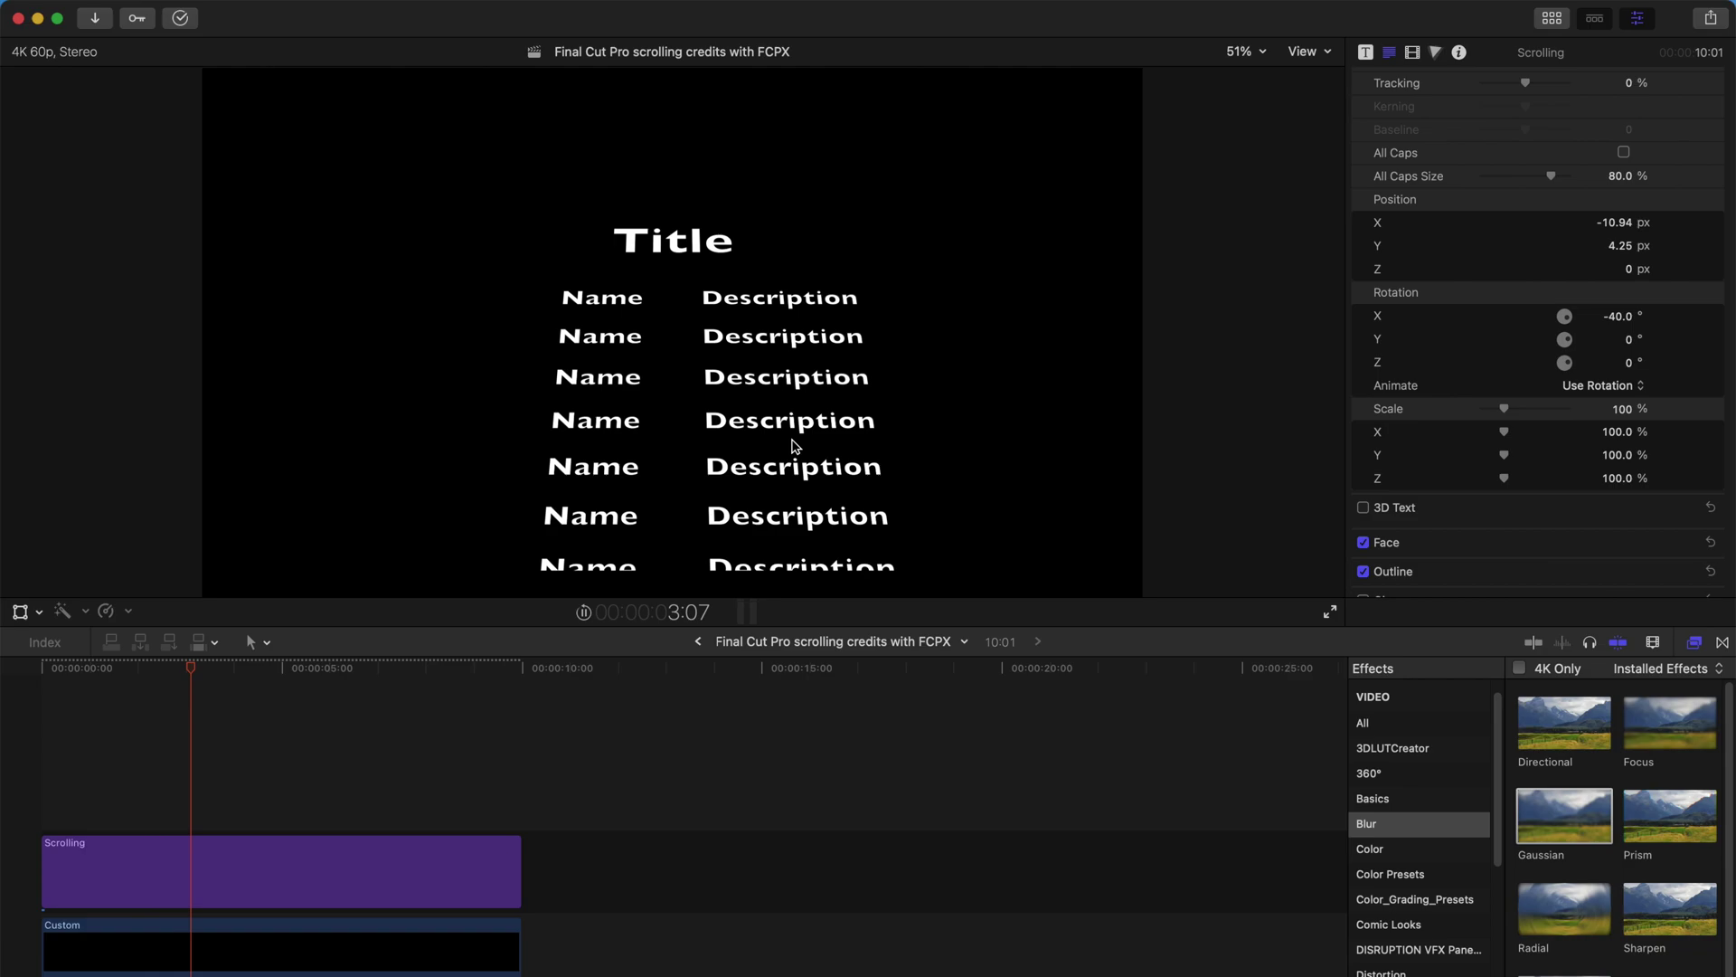
pyautogui.press('space')
pyautogui.scroll(5, 1601, 274)
# - Replace all the credit text with 'Star Wars'
pyautogui.scroll(1, 1601, 274)
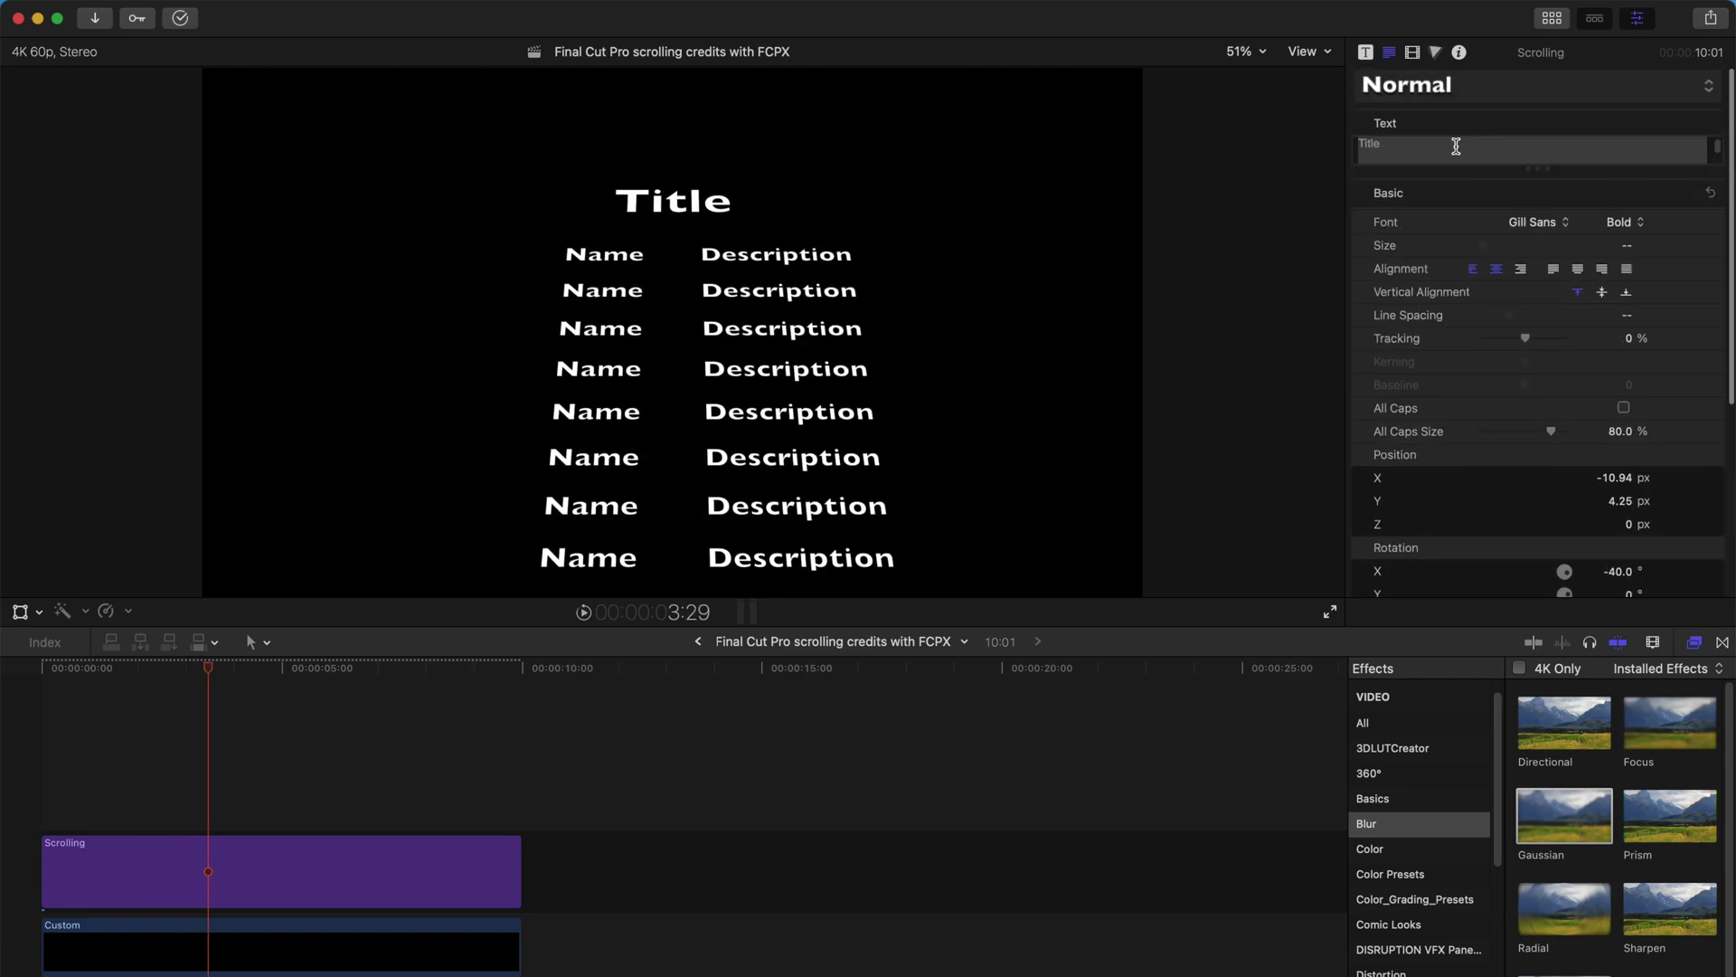
pyautogui.moveTo(1456, 146); pyautogui.dragTo(1541, 349)
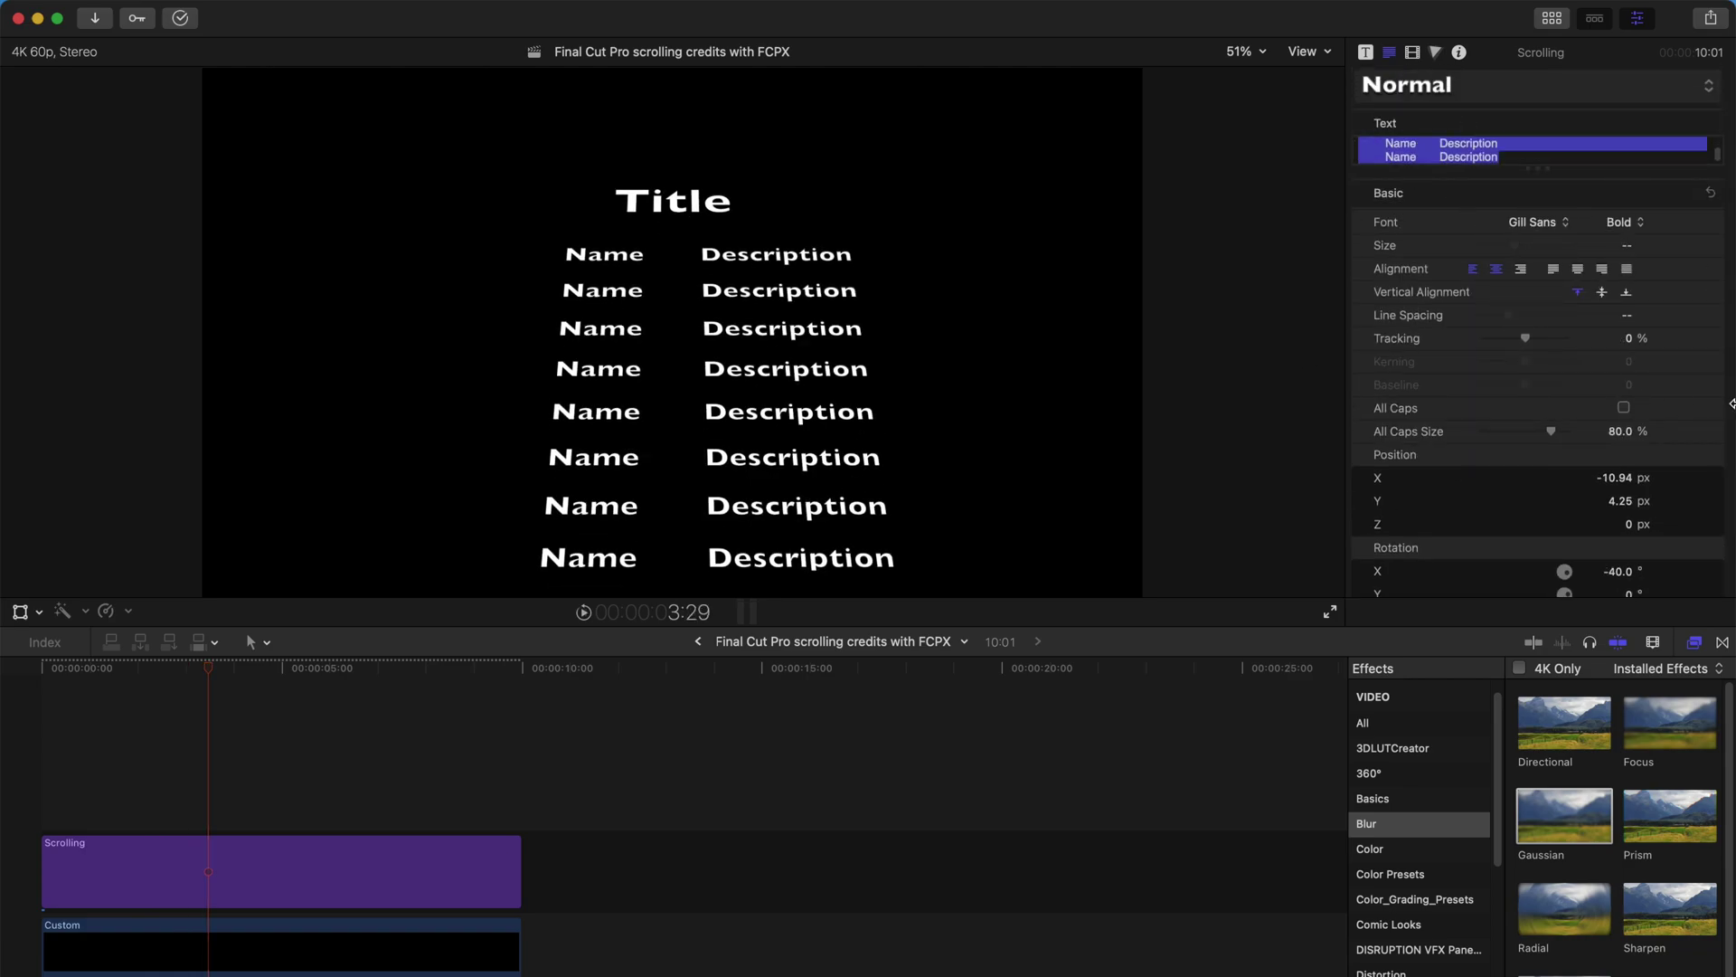
pyautogui.press('BackSpace')
pyautogui.write('S')
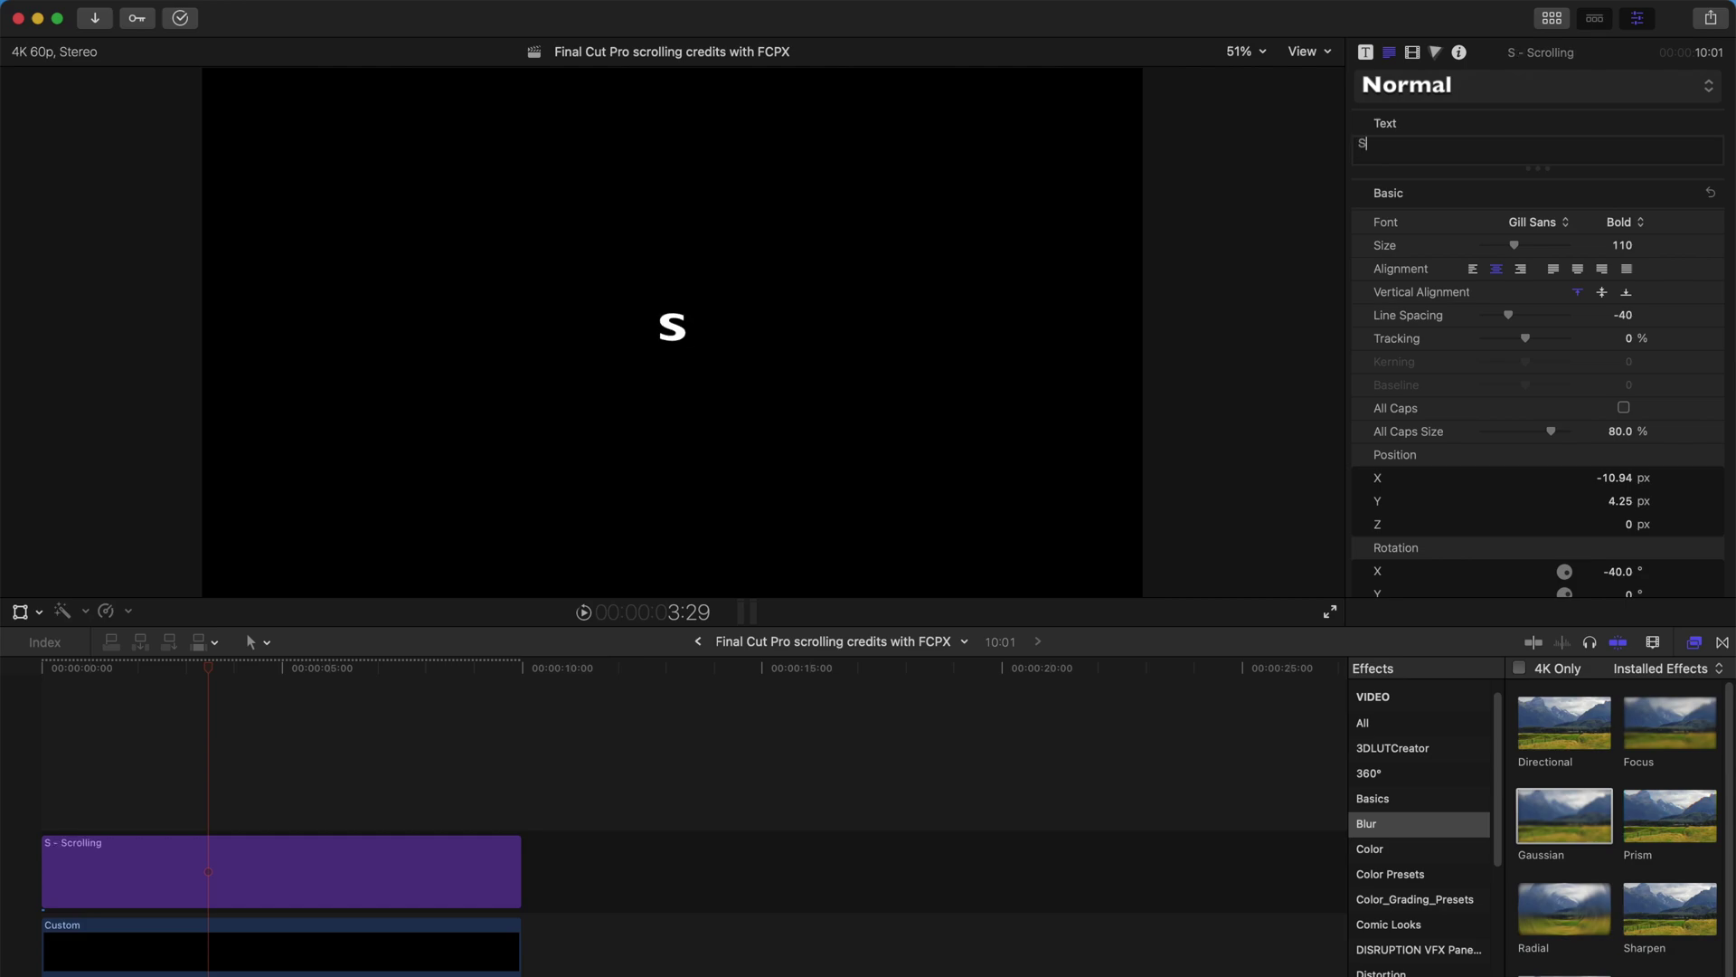
pyautogui.write('tar Wars')
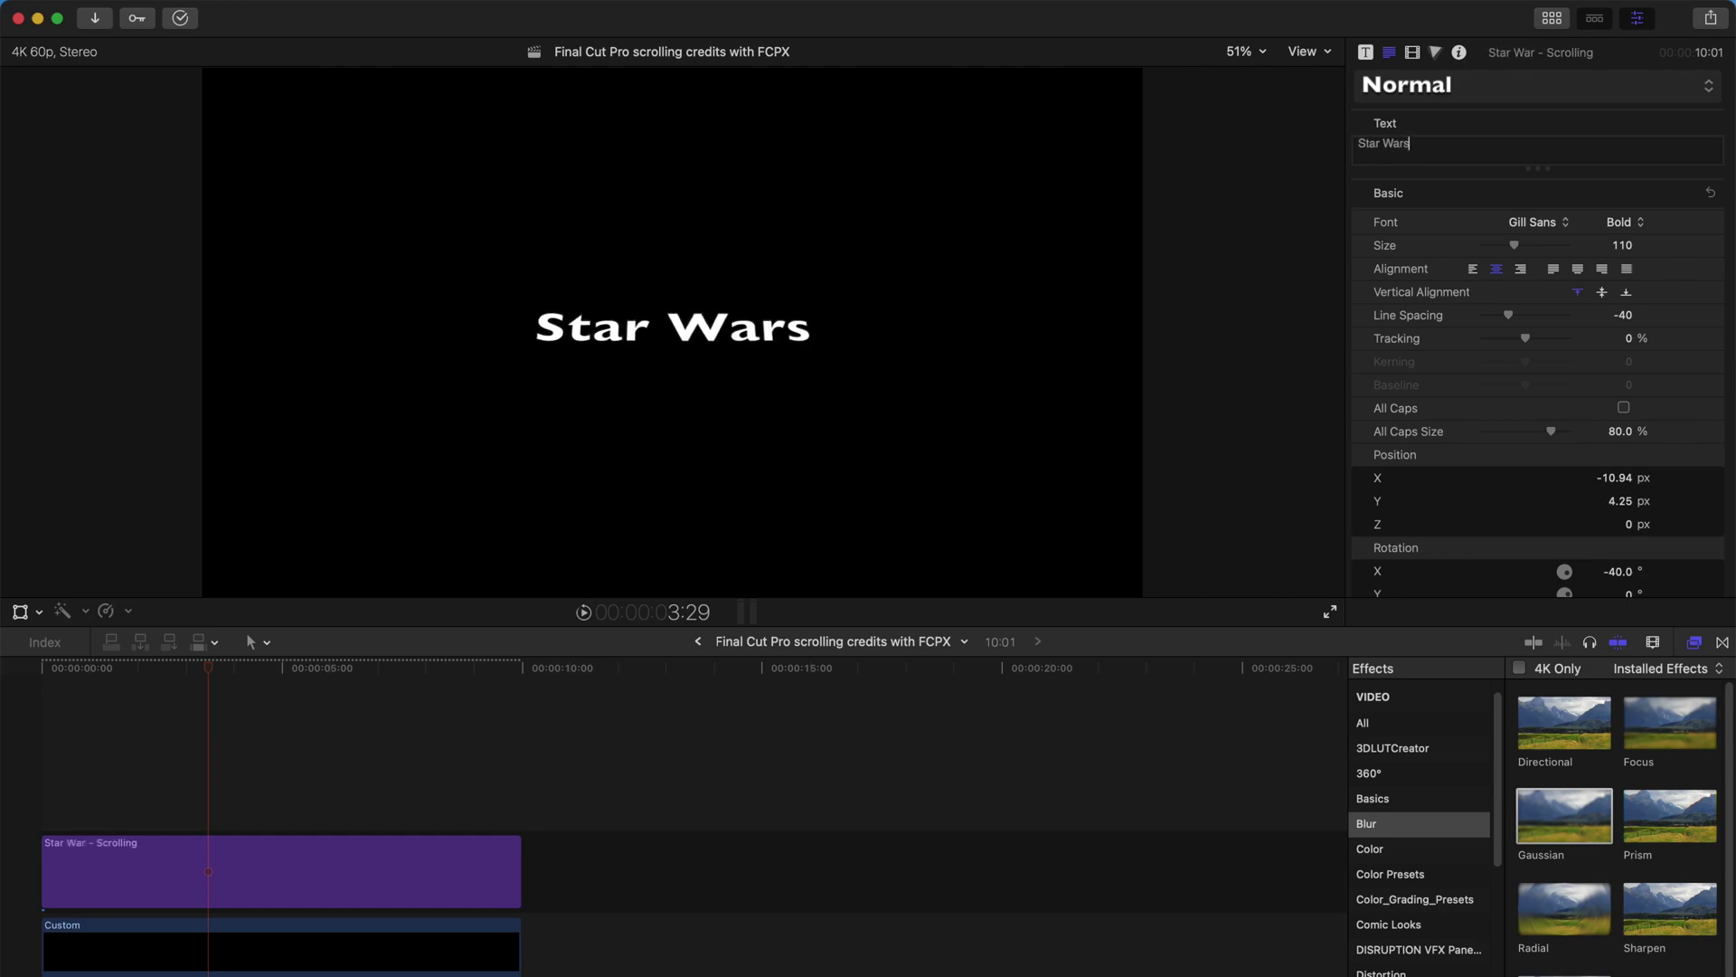
# - Colour the title text light yellow and play the crawl from the start
pyautogui.scroll(-10, 1537, 362)
pyautogui.click(1689, 497)
pyautogui.scroll(-1, 1681, 506)
pyautogui.click(1643, 514)
pyautogui.click(1546, 559)
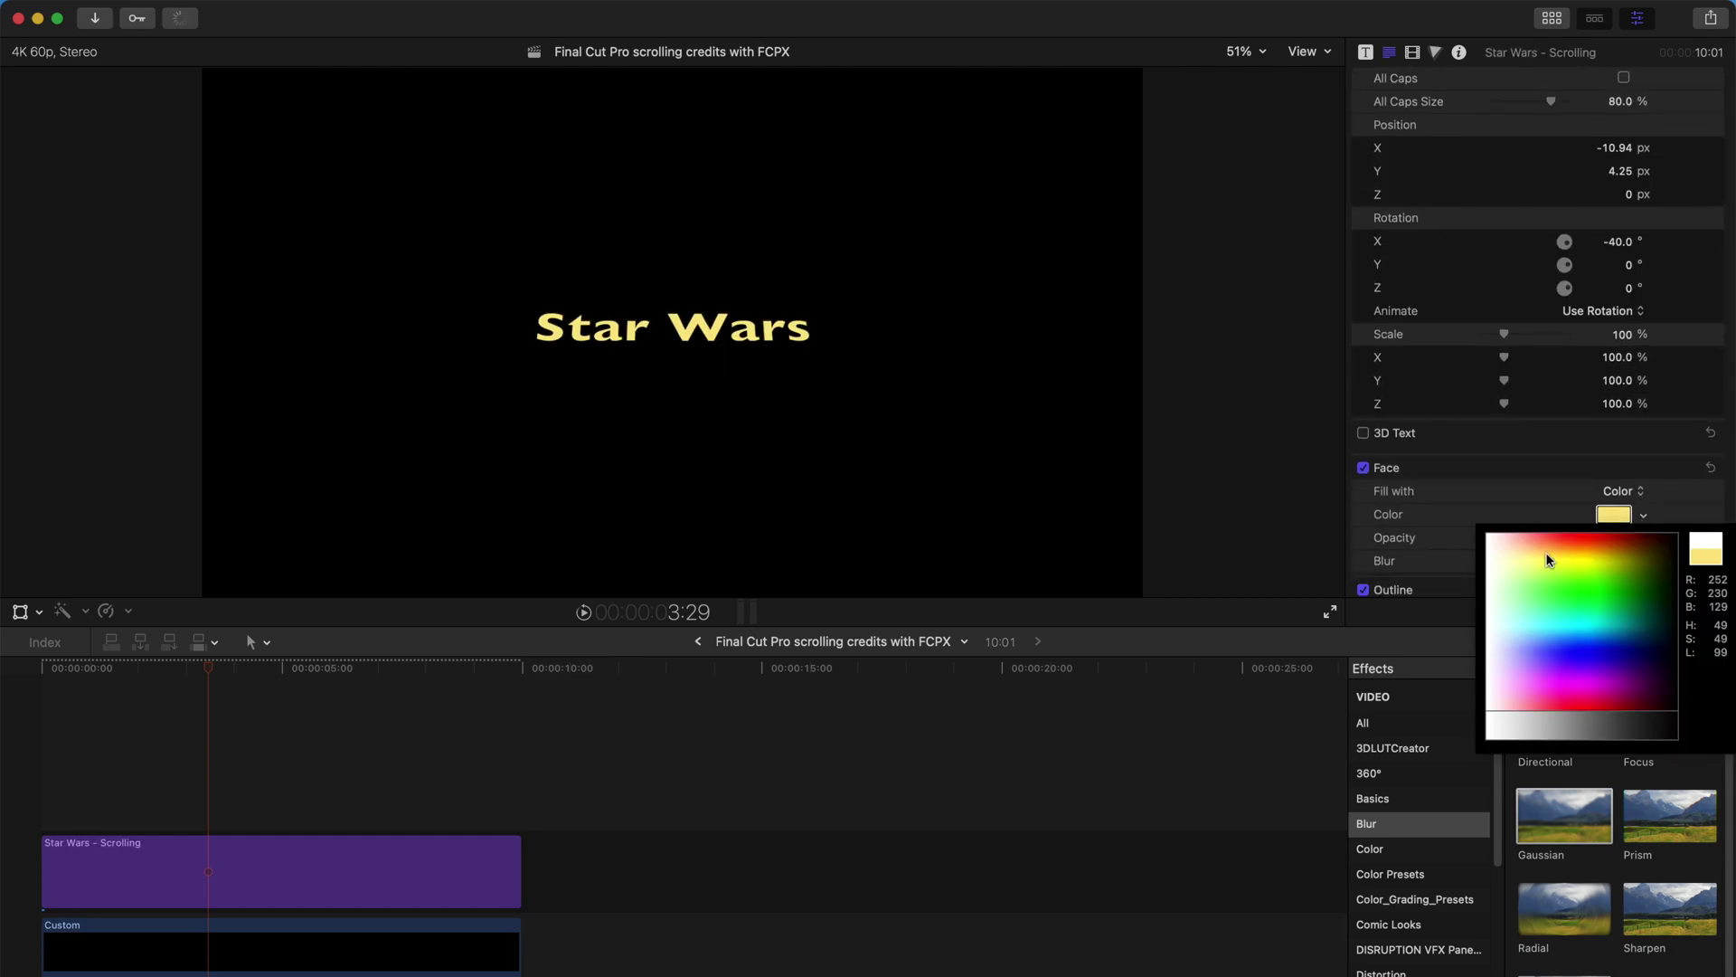
pyautogui.click(40, 691)
pyautogui.press('space')
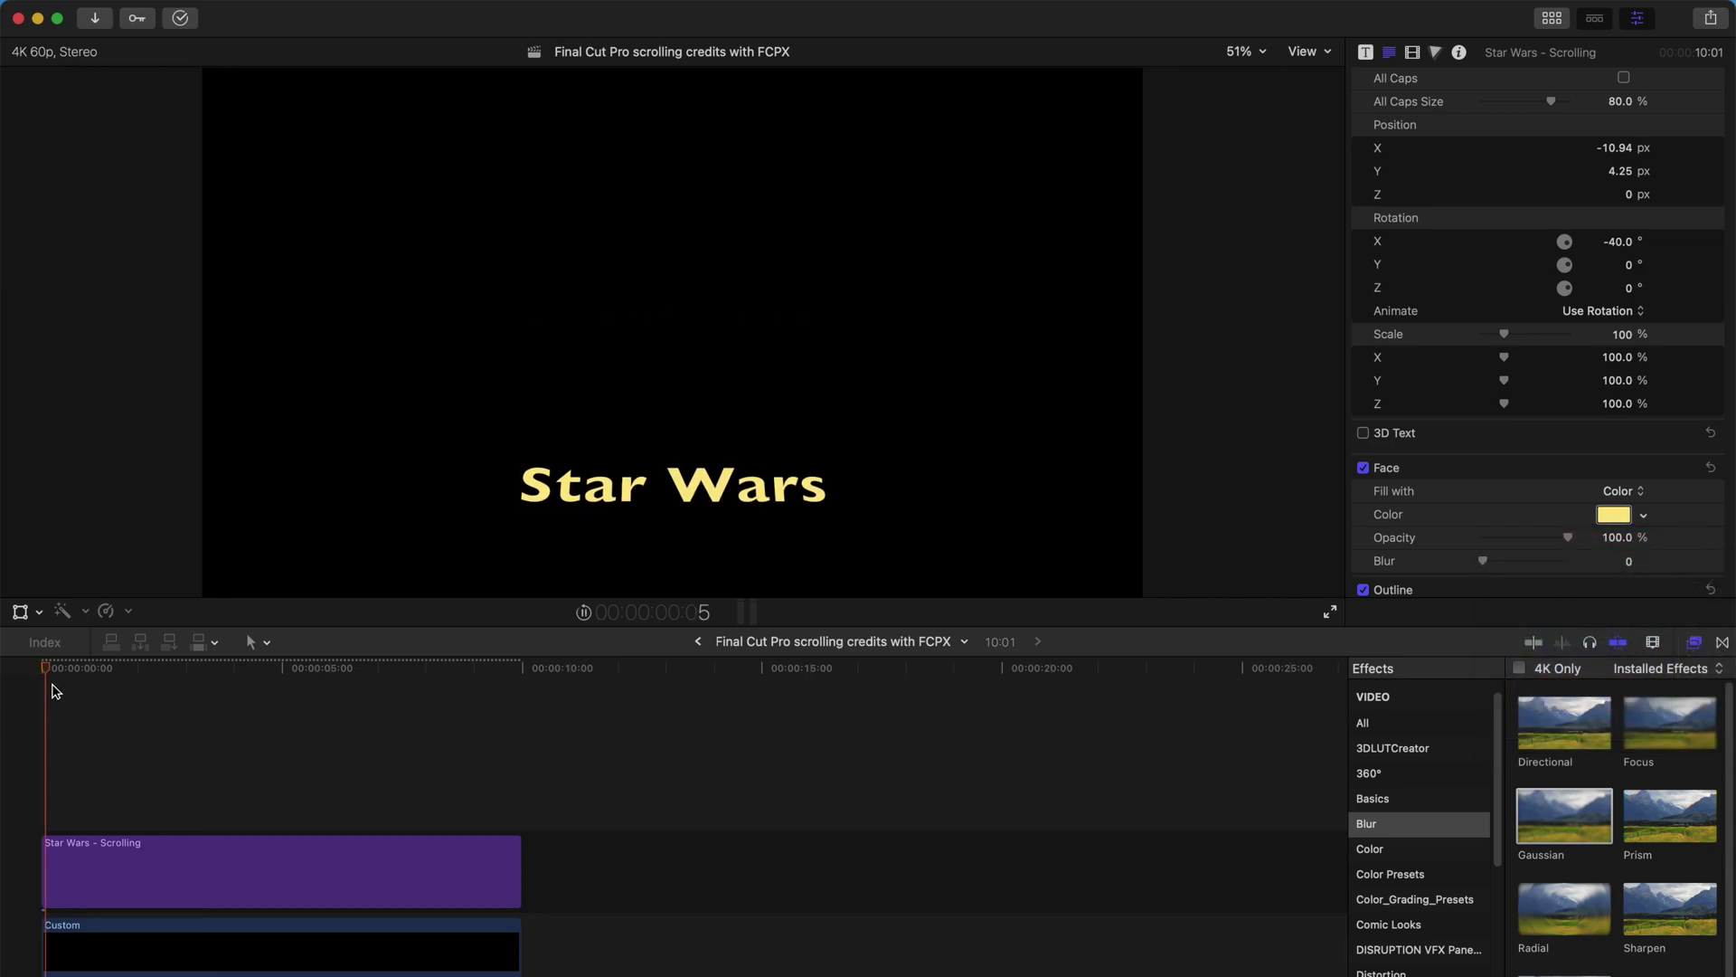
# - Add a second line 'blah blah blah blah blah' beneath Star Wars
pyautogui.scroll(8, 1447, 199)
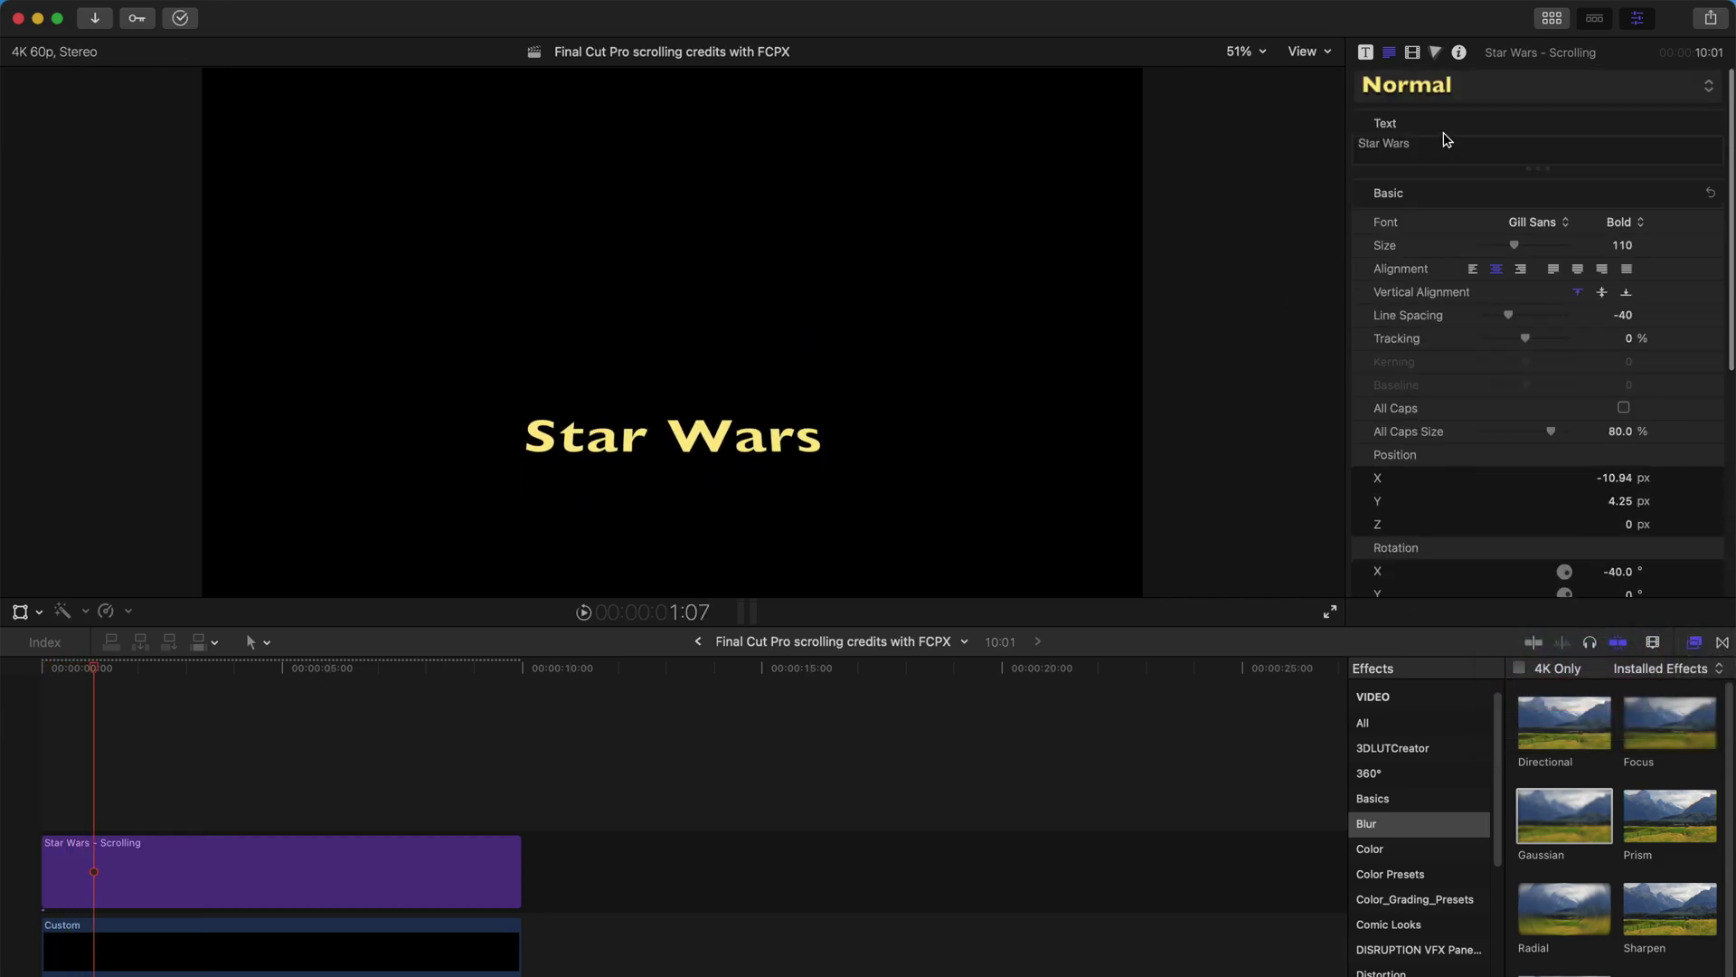
pyautogui.click(1461, 152)
pyautogui.write('bl')
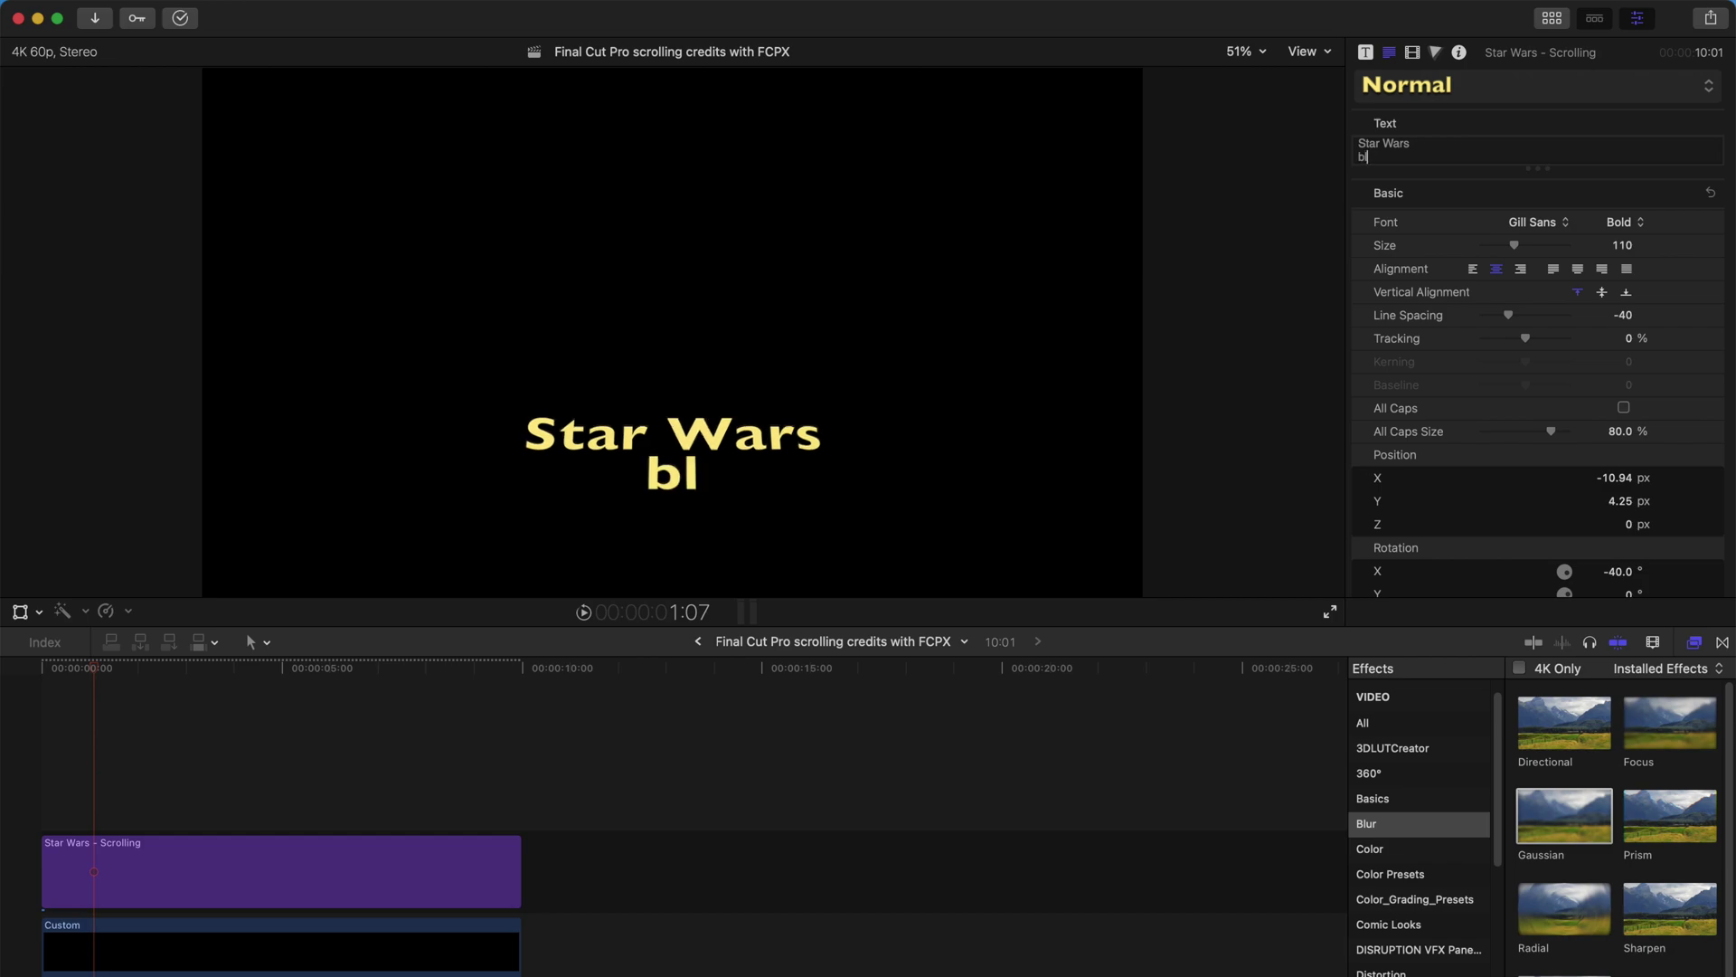
pyautogui.write('ah blah blah blah blah')
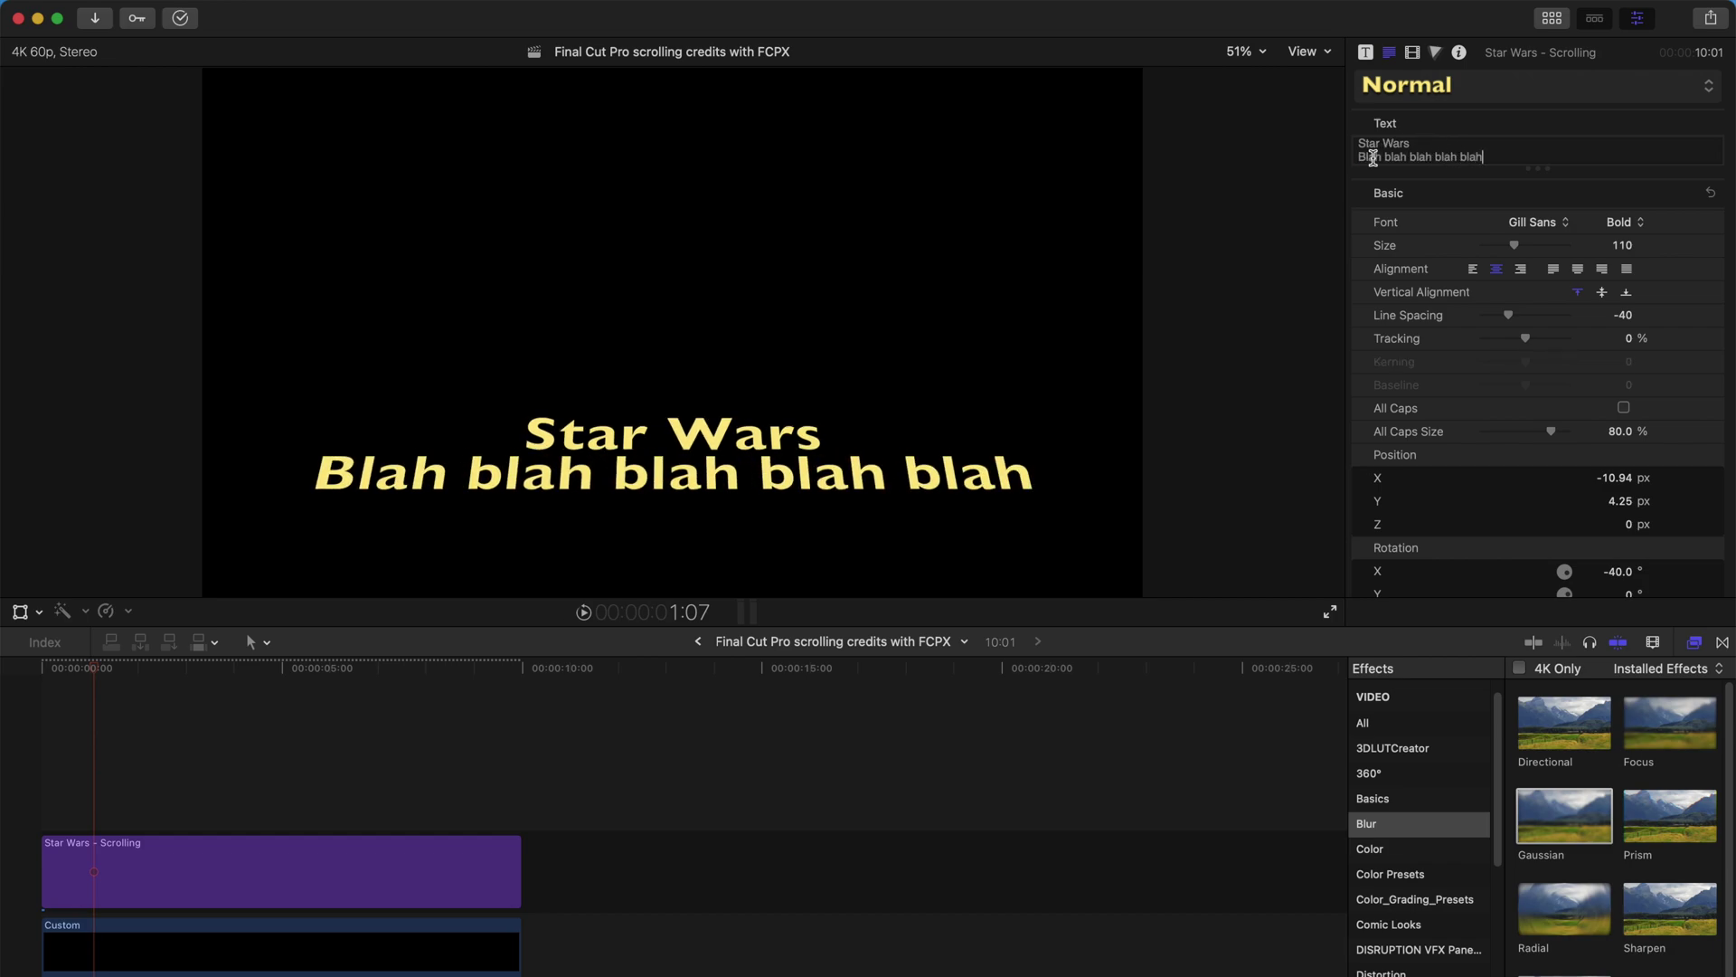
pyautogui.click(53, 670)
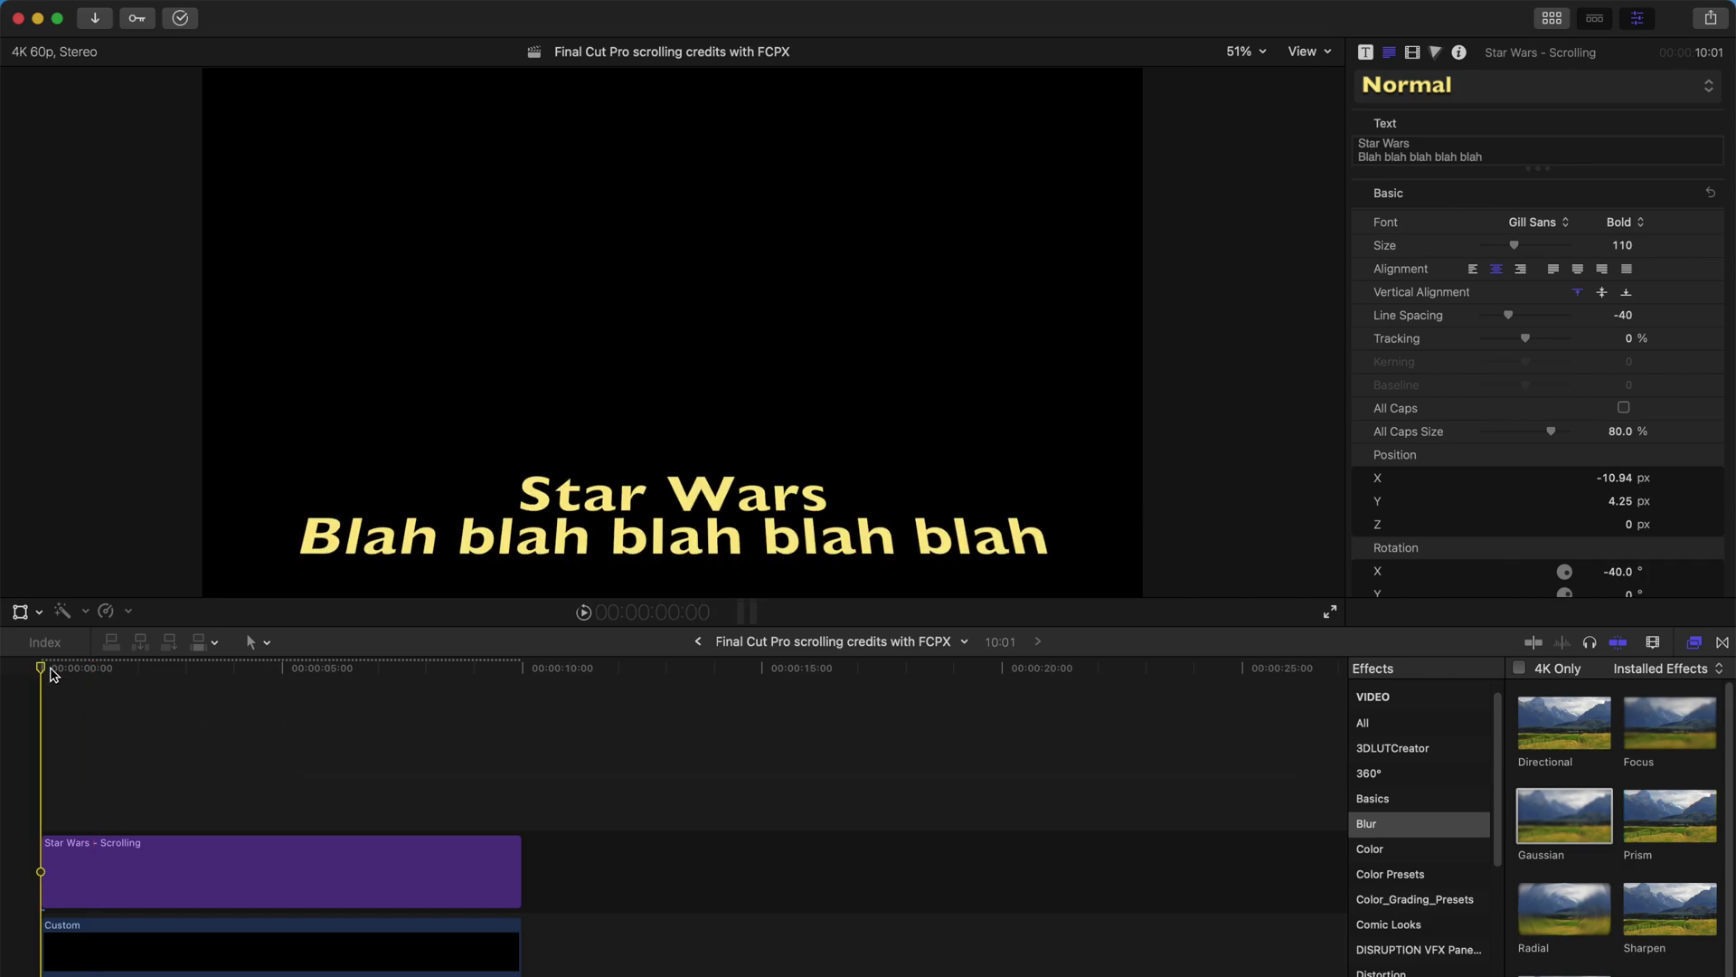
pyautogui.press('space')
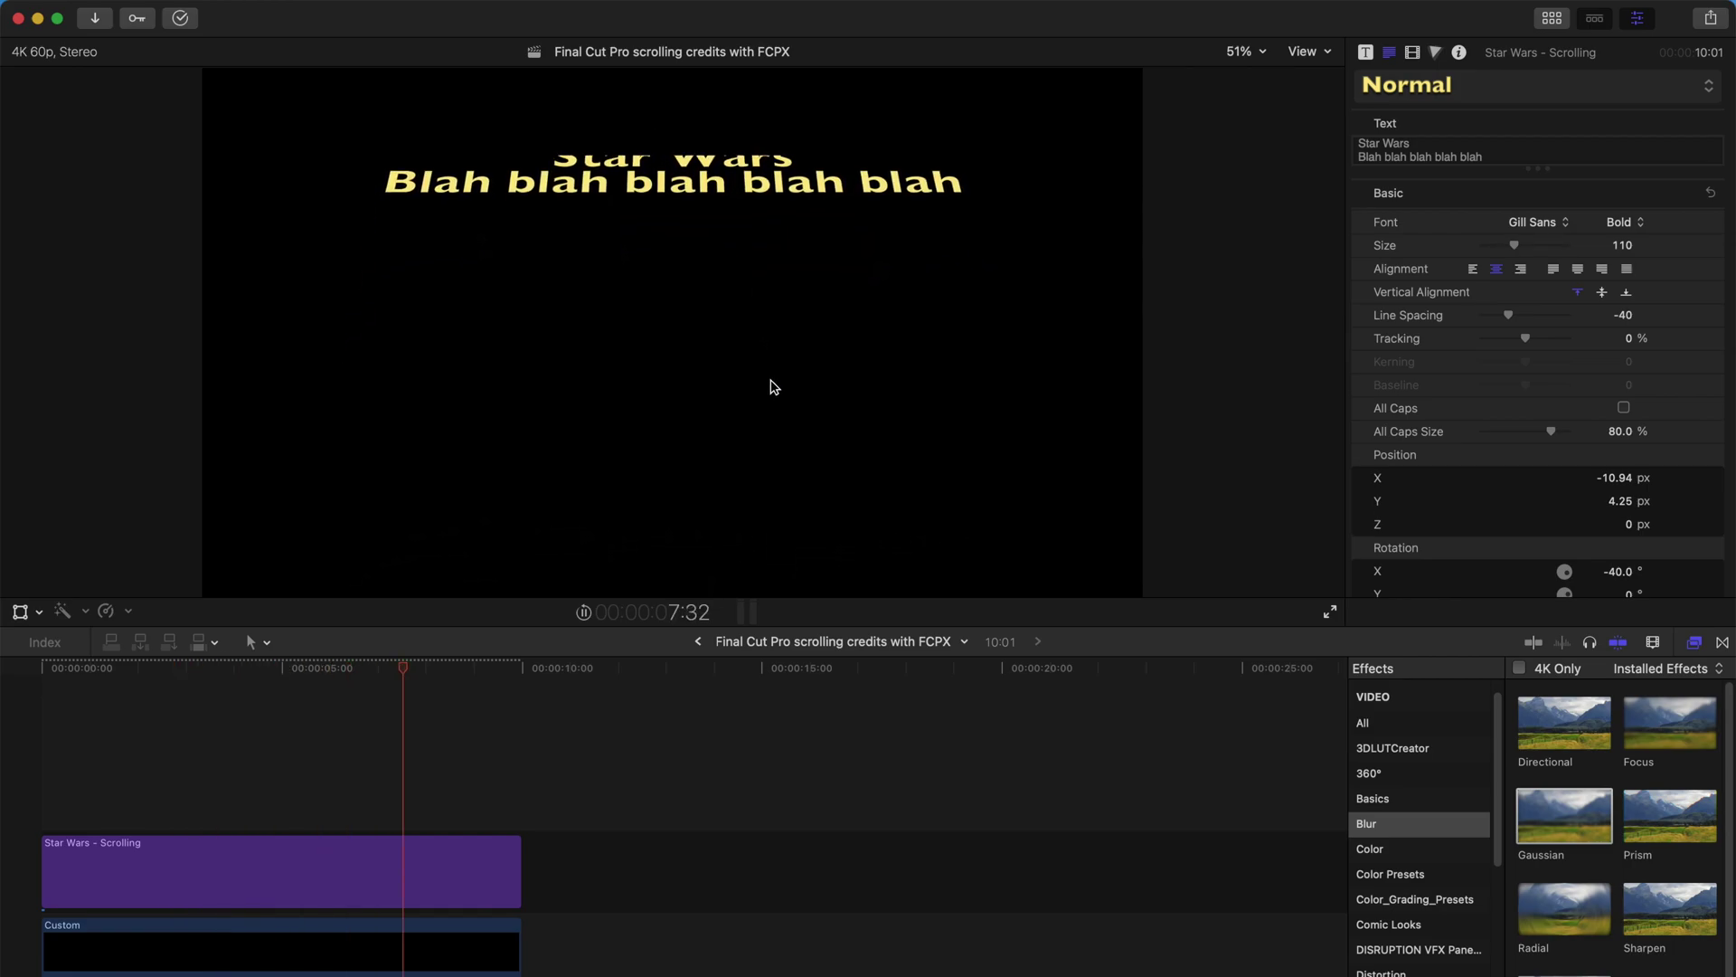
# - Layer the Scrolling title above the desk clip and hide the Titles browser
pyautogui.press('space')
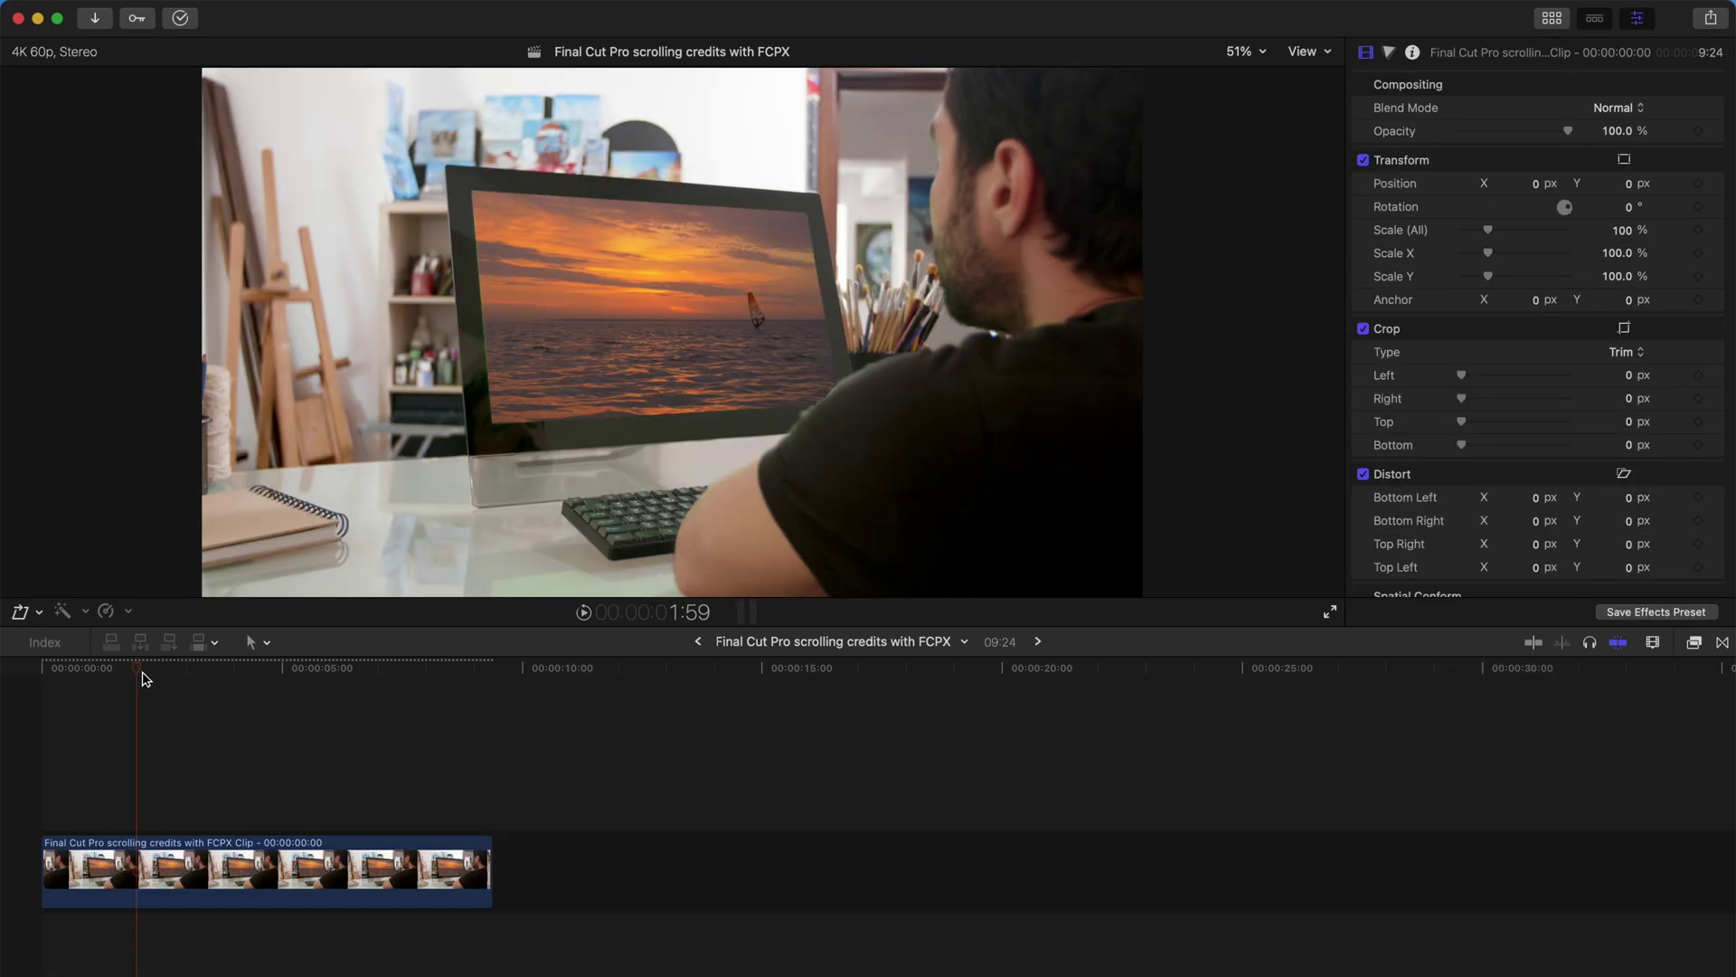
pyautogui.moveTo(123, 667); pyautogui.dragTo(187, 665)
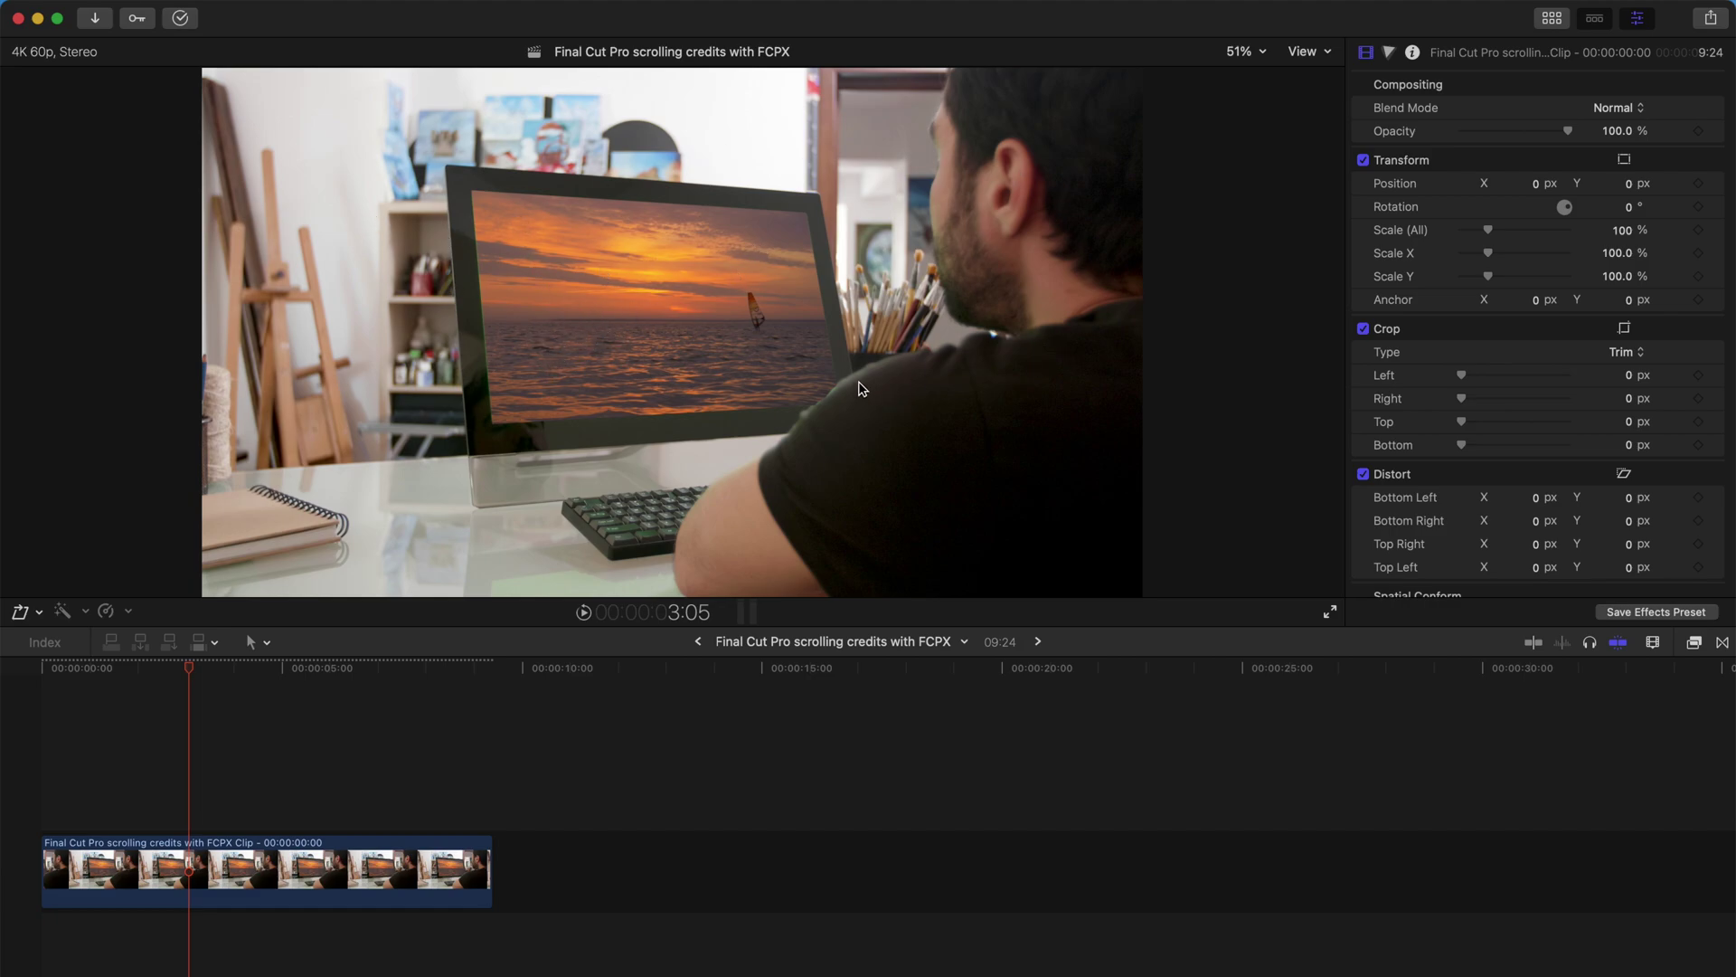
pyautogui.click(1553, 24)
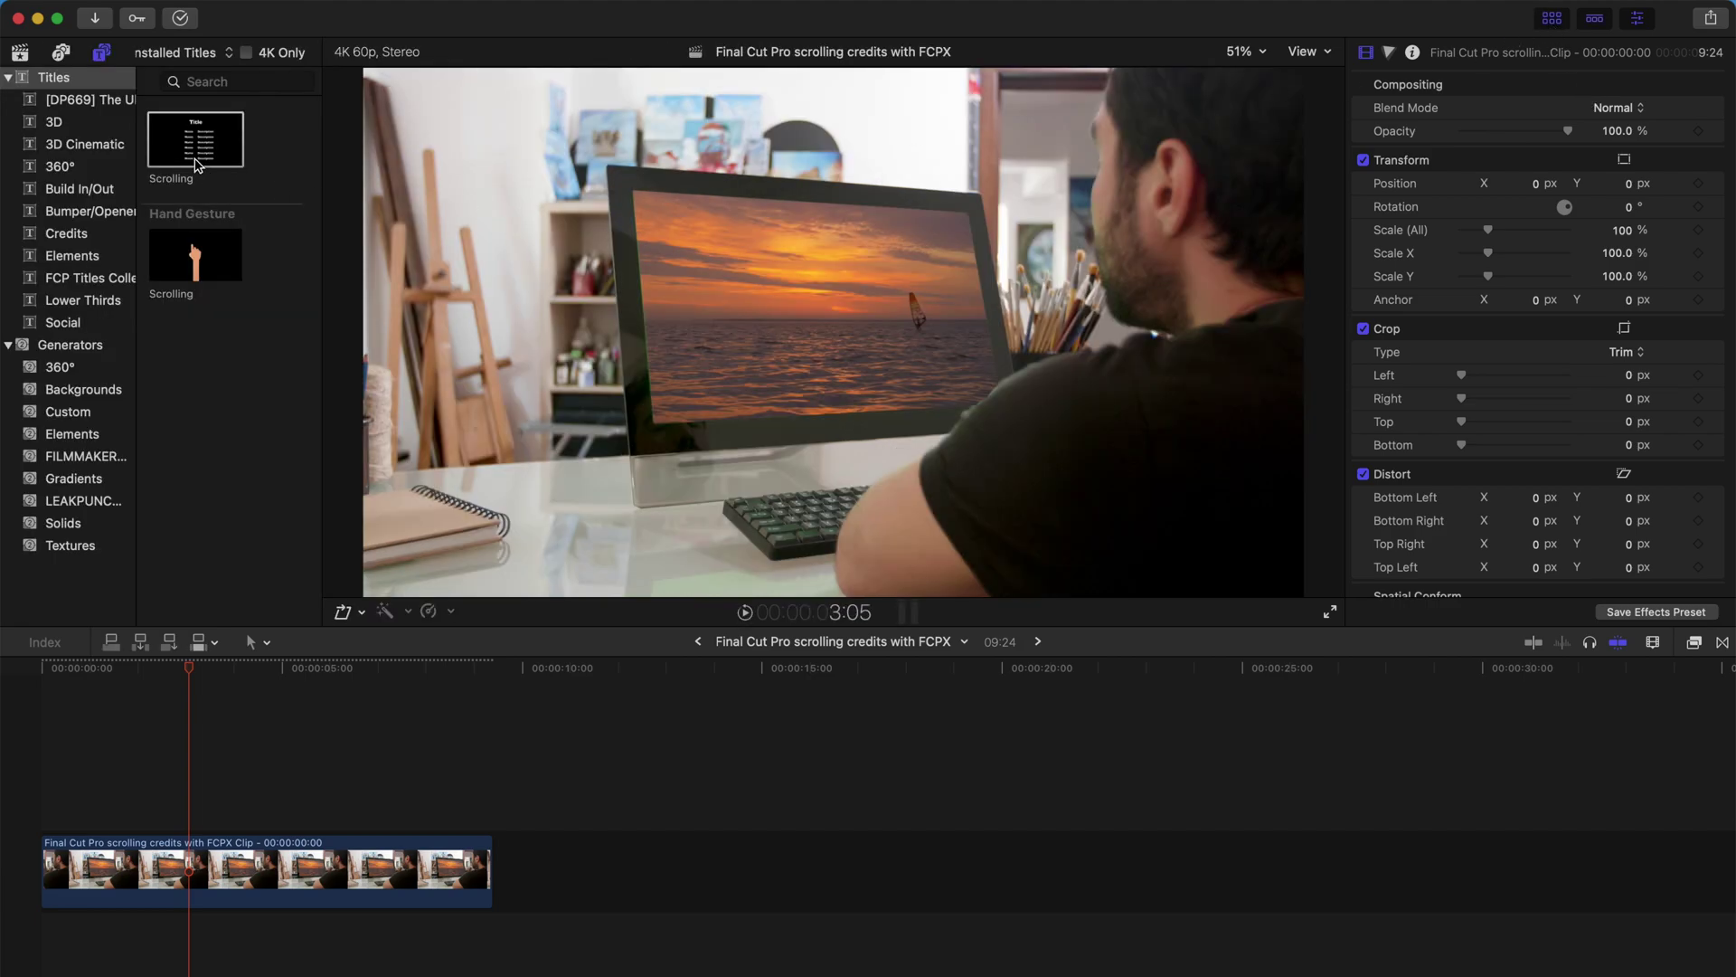
pyautogui.moveTo(196, 165); pyautogui.dragTo(54, 816)
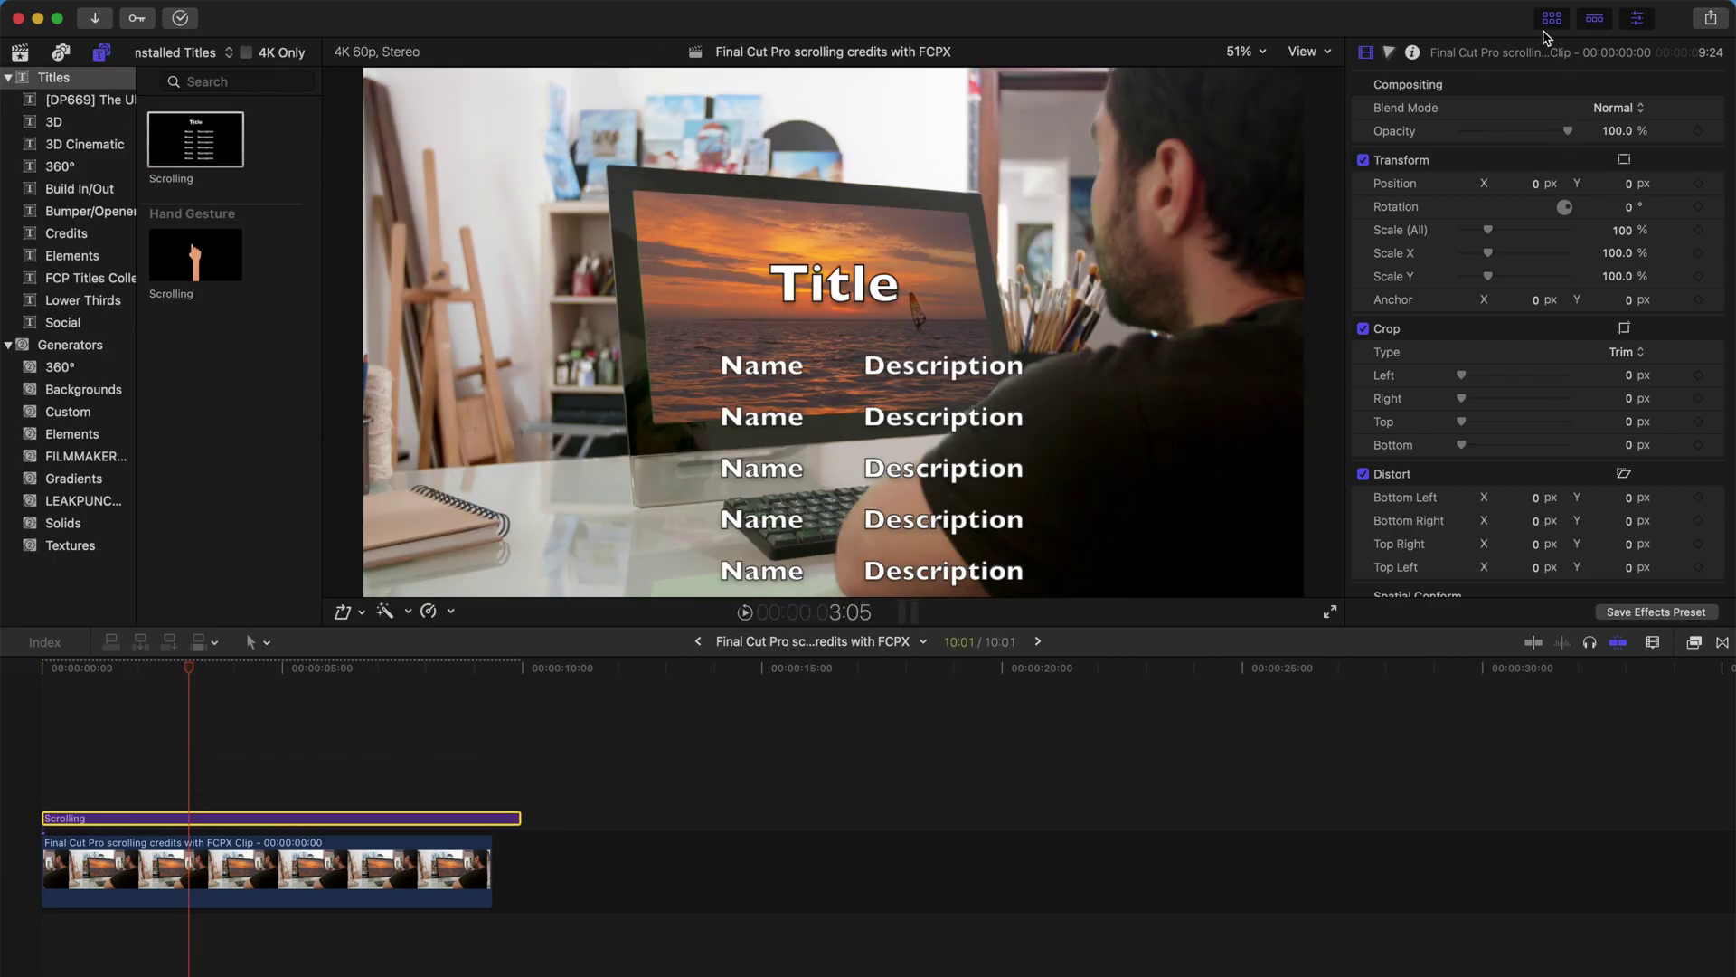
pyautogui.press('ctrl+super+1')
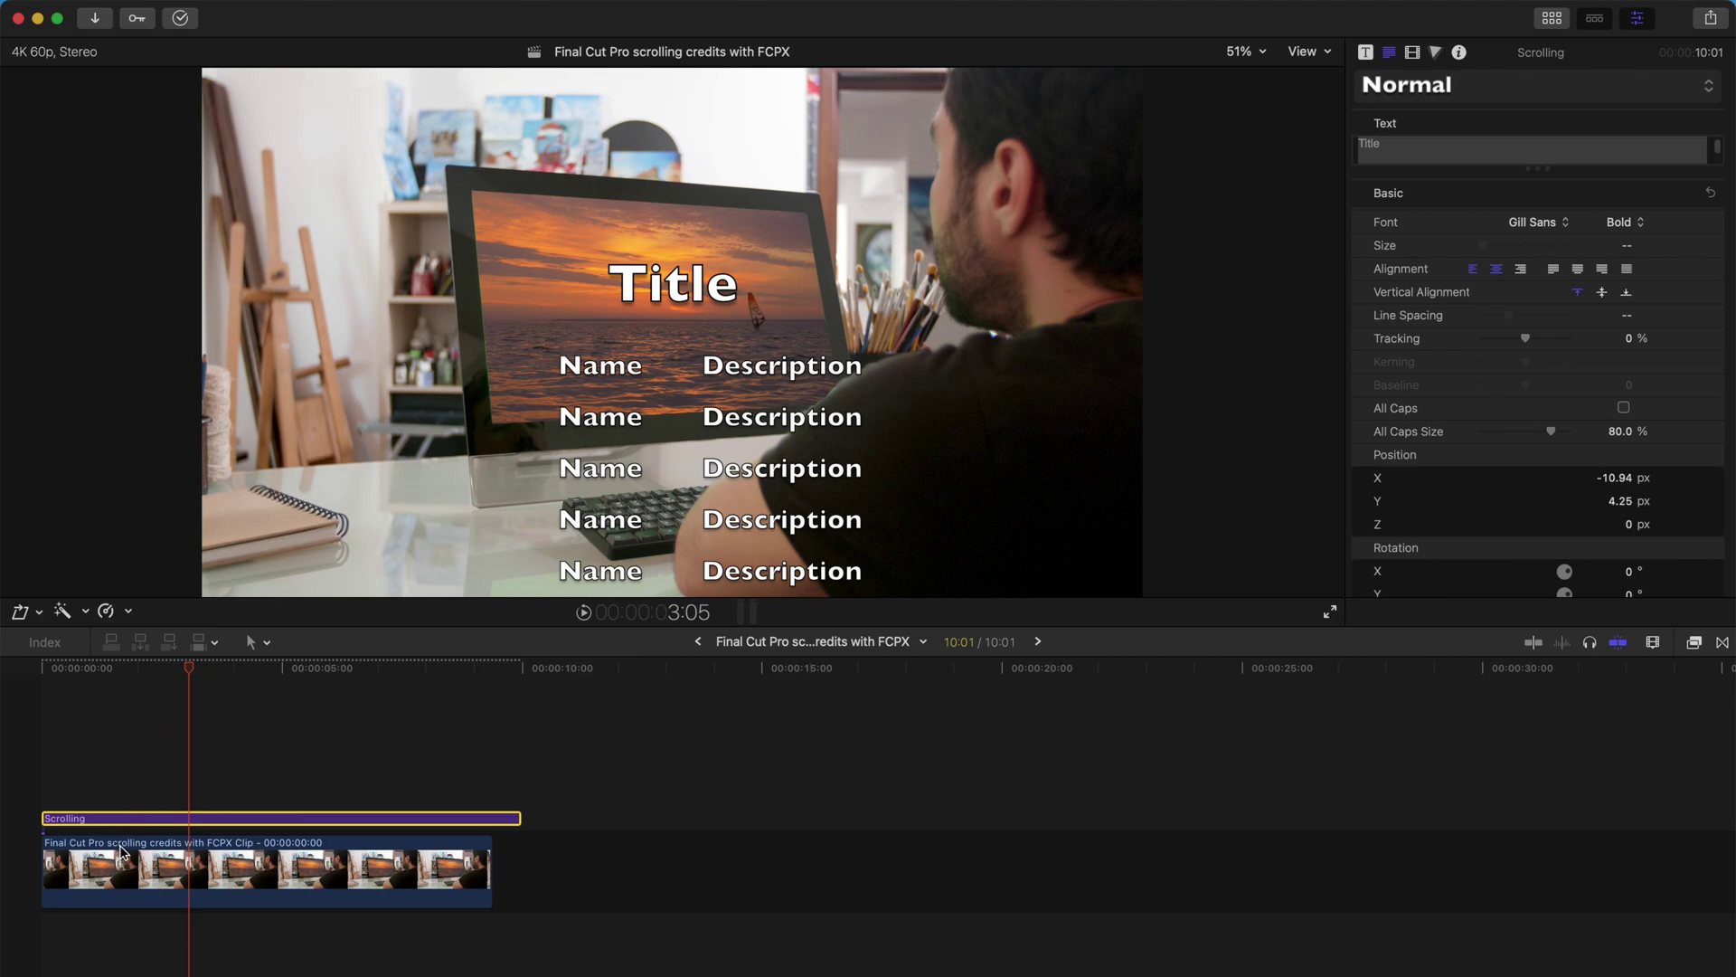
pyautogui.click(1253, 52)
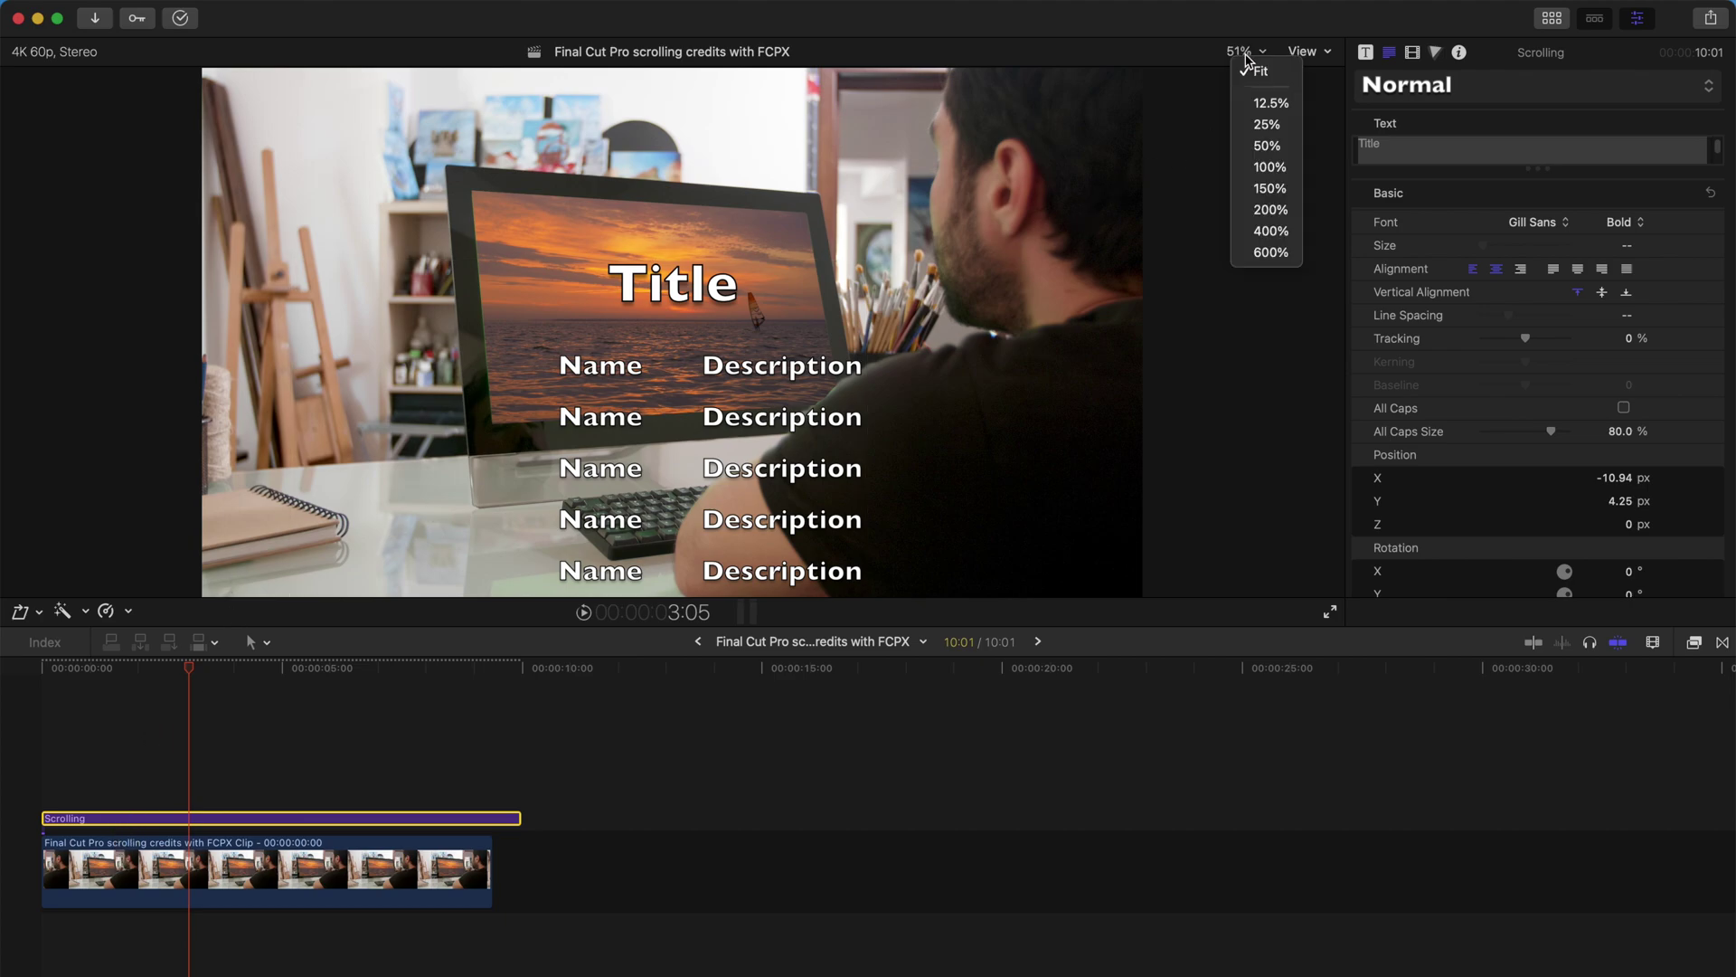
# - Zoom the viewer to 25% and select the Scrolling title for on-screen transforming
pyautogui.click(1279, 130)
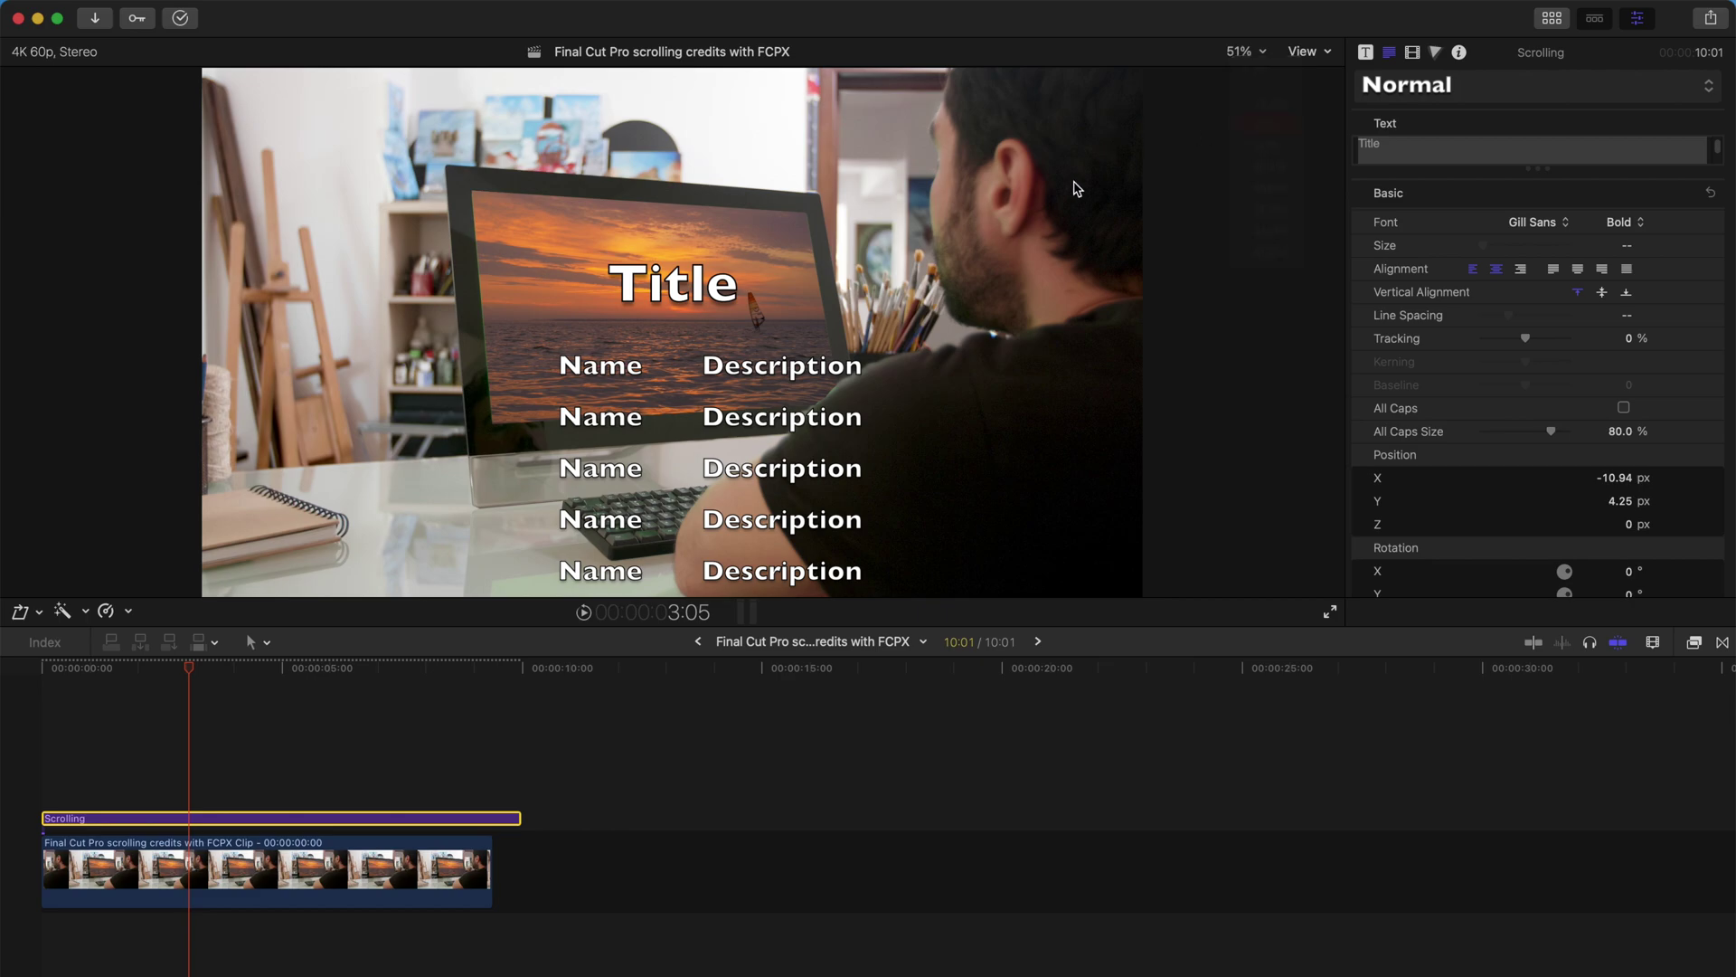
pyautogui.click(145, 819)
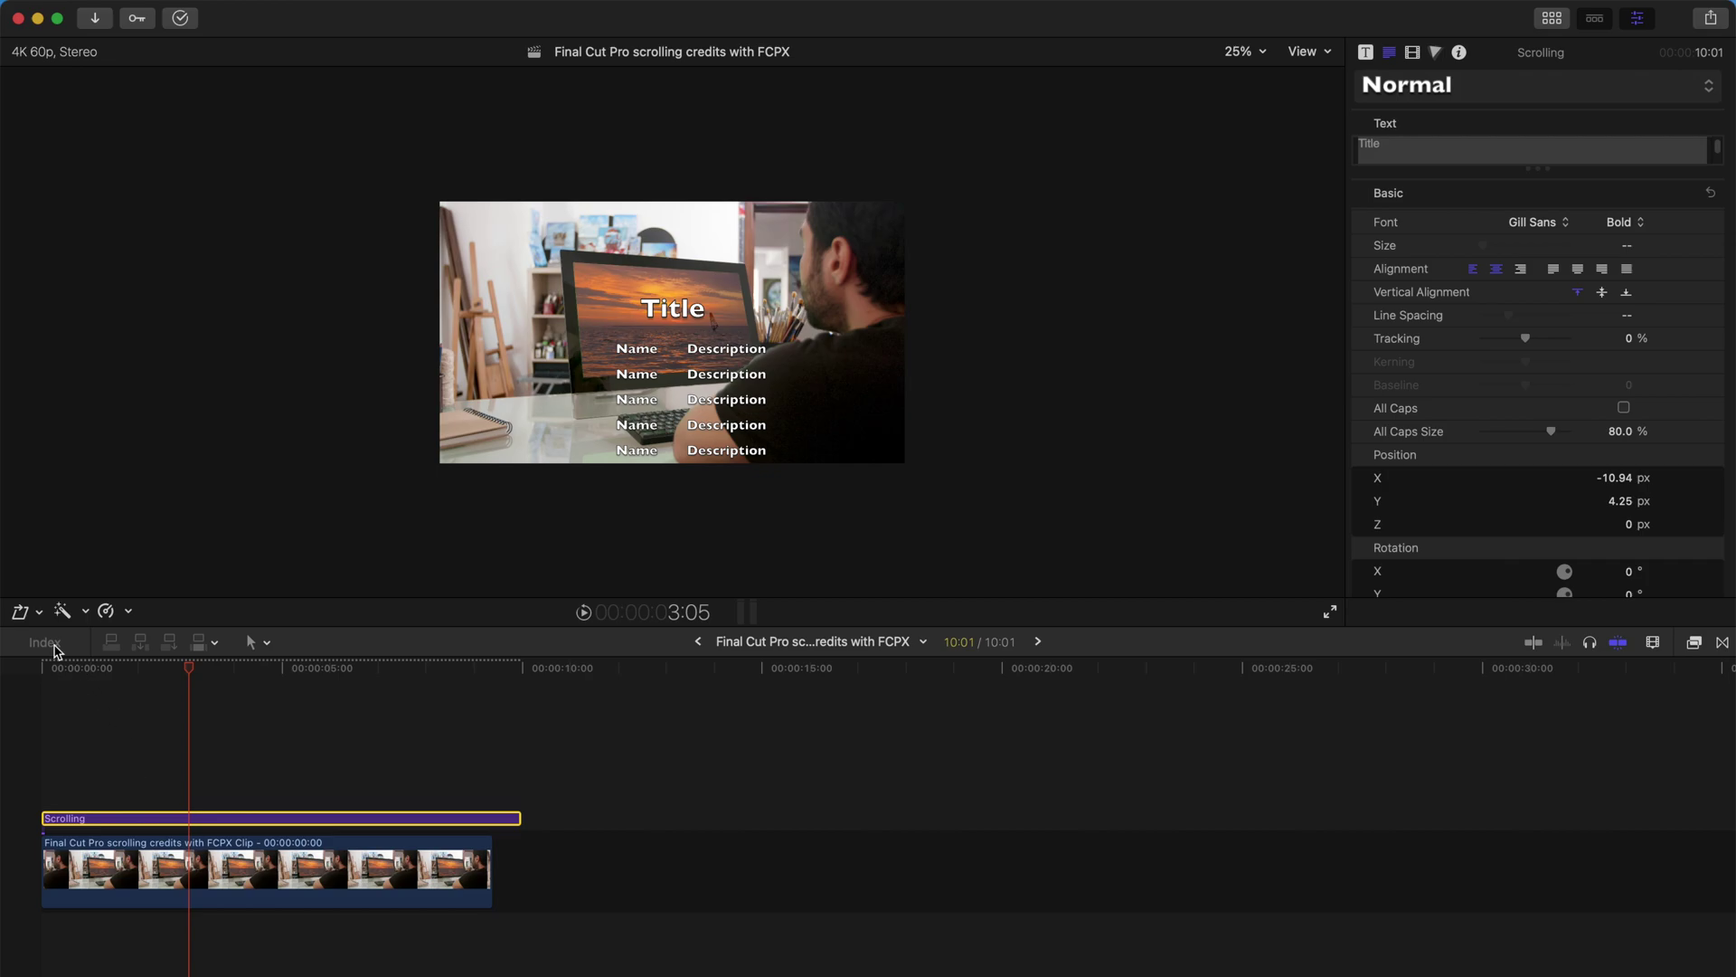
pyautogui.click(39, 612)
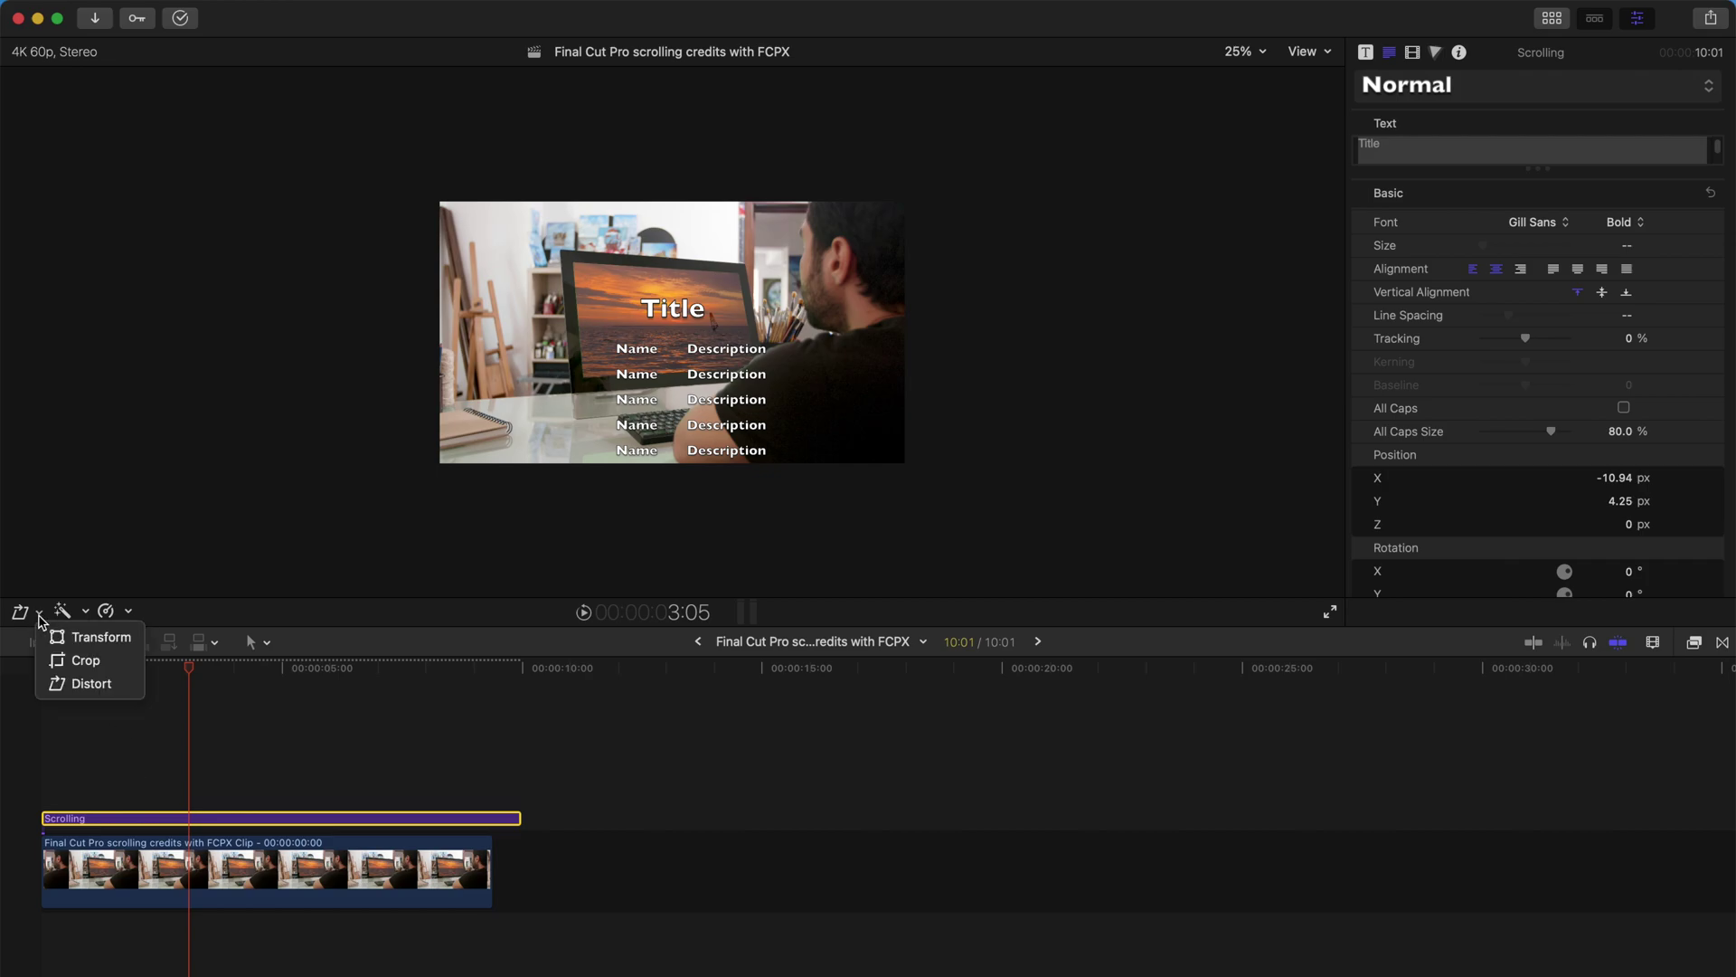
# - Distort the credits' four corners onto the monitor screen's corners and fine-tune them
pyautogui.click(62, 685)
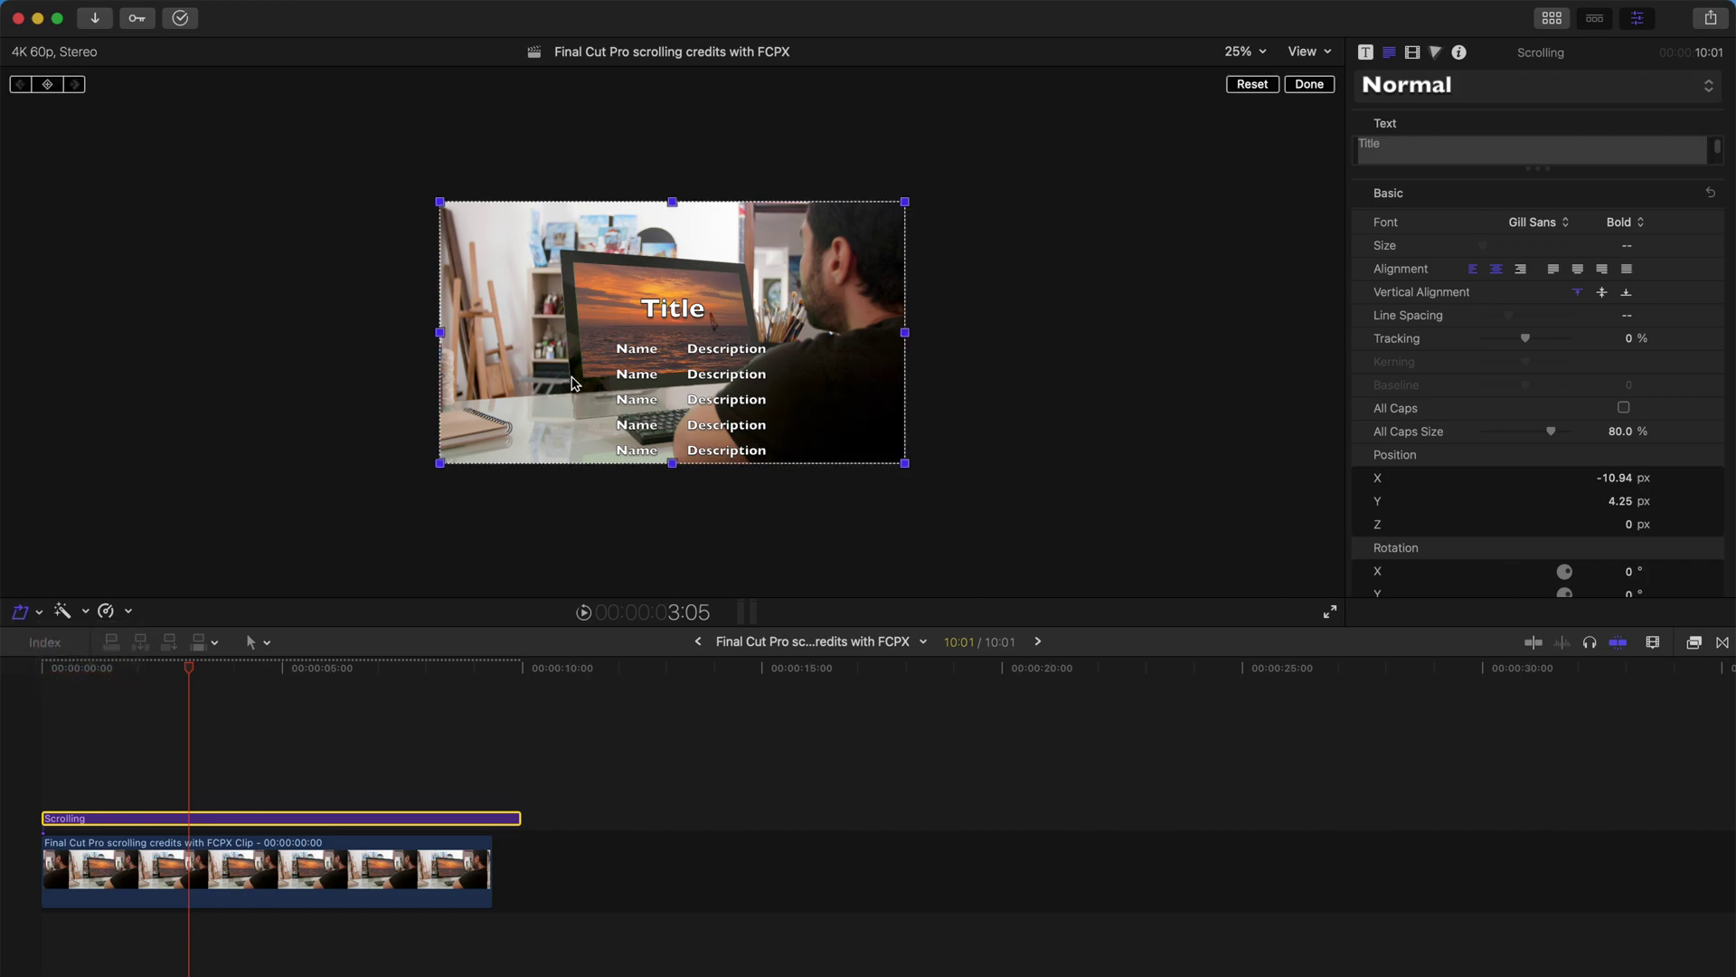
pyautogui.moveTo(443, 208); pyautogui.dragTo(575, 261)
pyautogui.moveTo(905, 202); pyautogui.dragTo(741, 276)
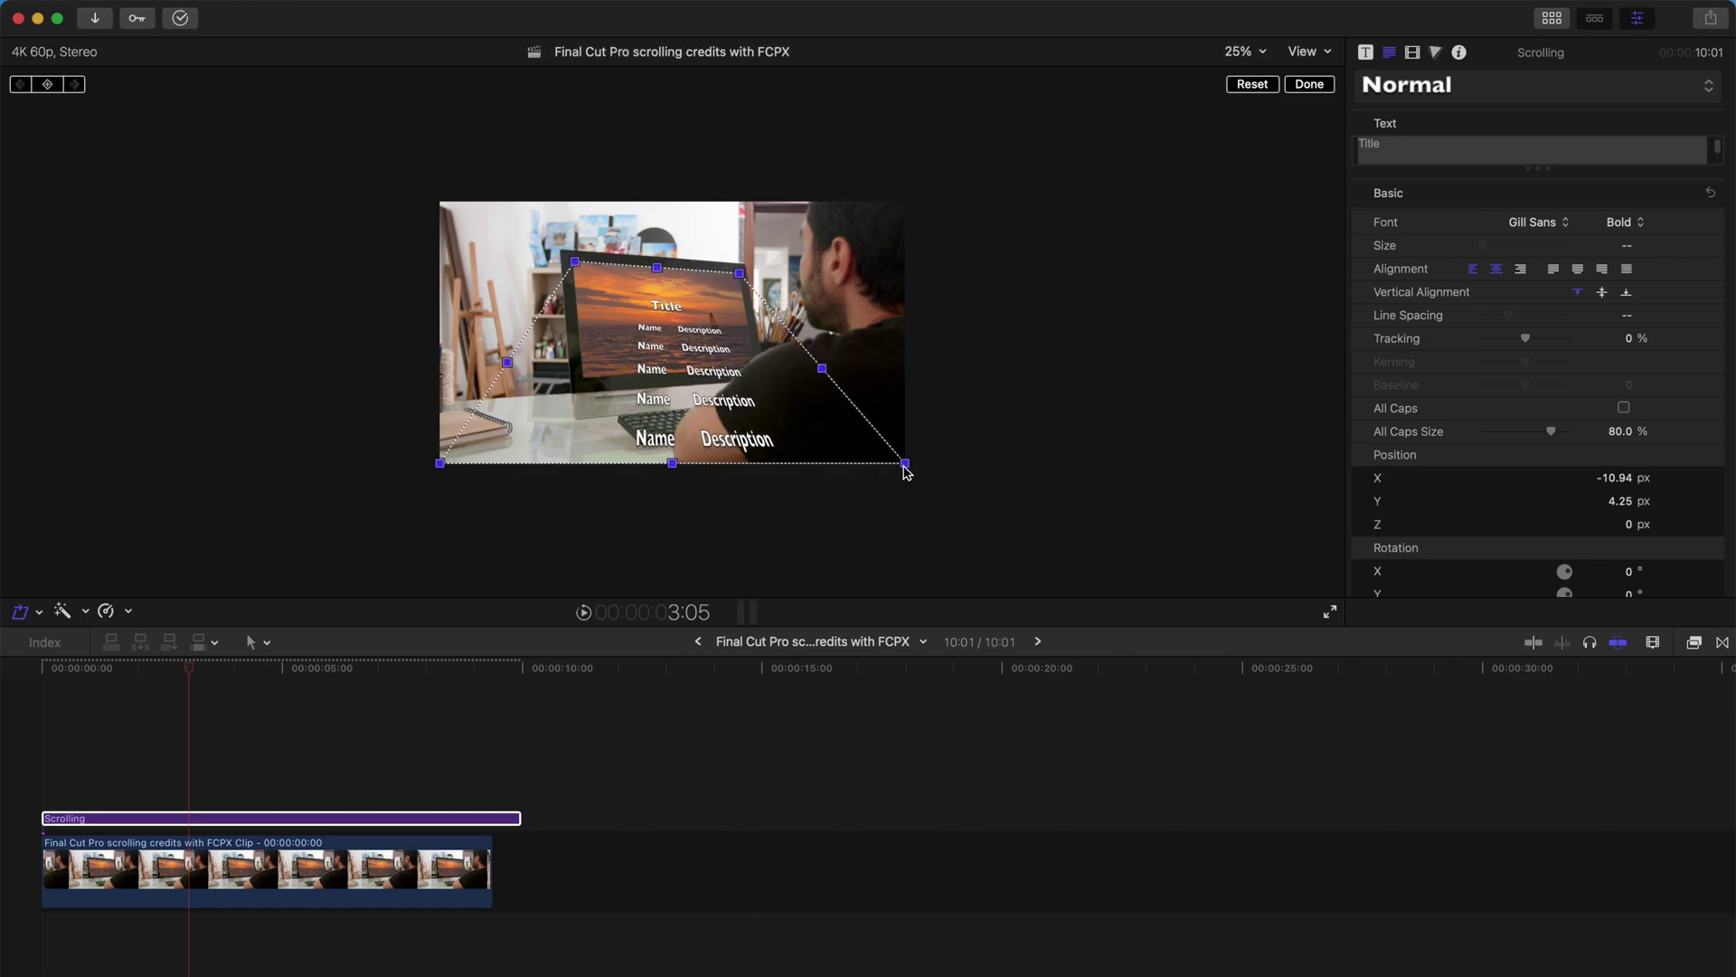
pyautogui.moveTo(906, 464); pyautogui.dragTo(757, 367)
pyautogui.moveTo(441, 466); pyautogui.dragTo(583, 384)
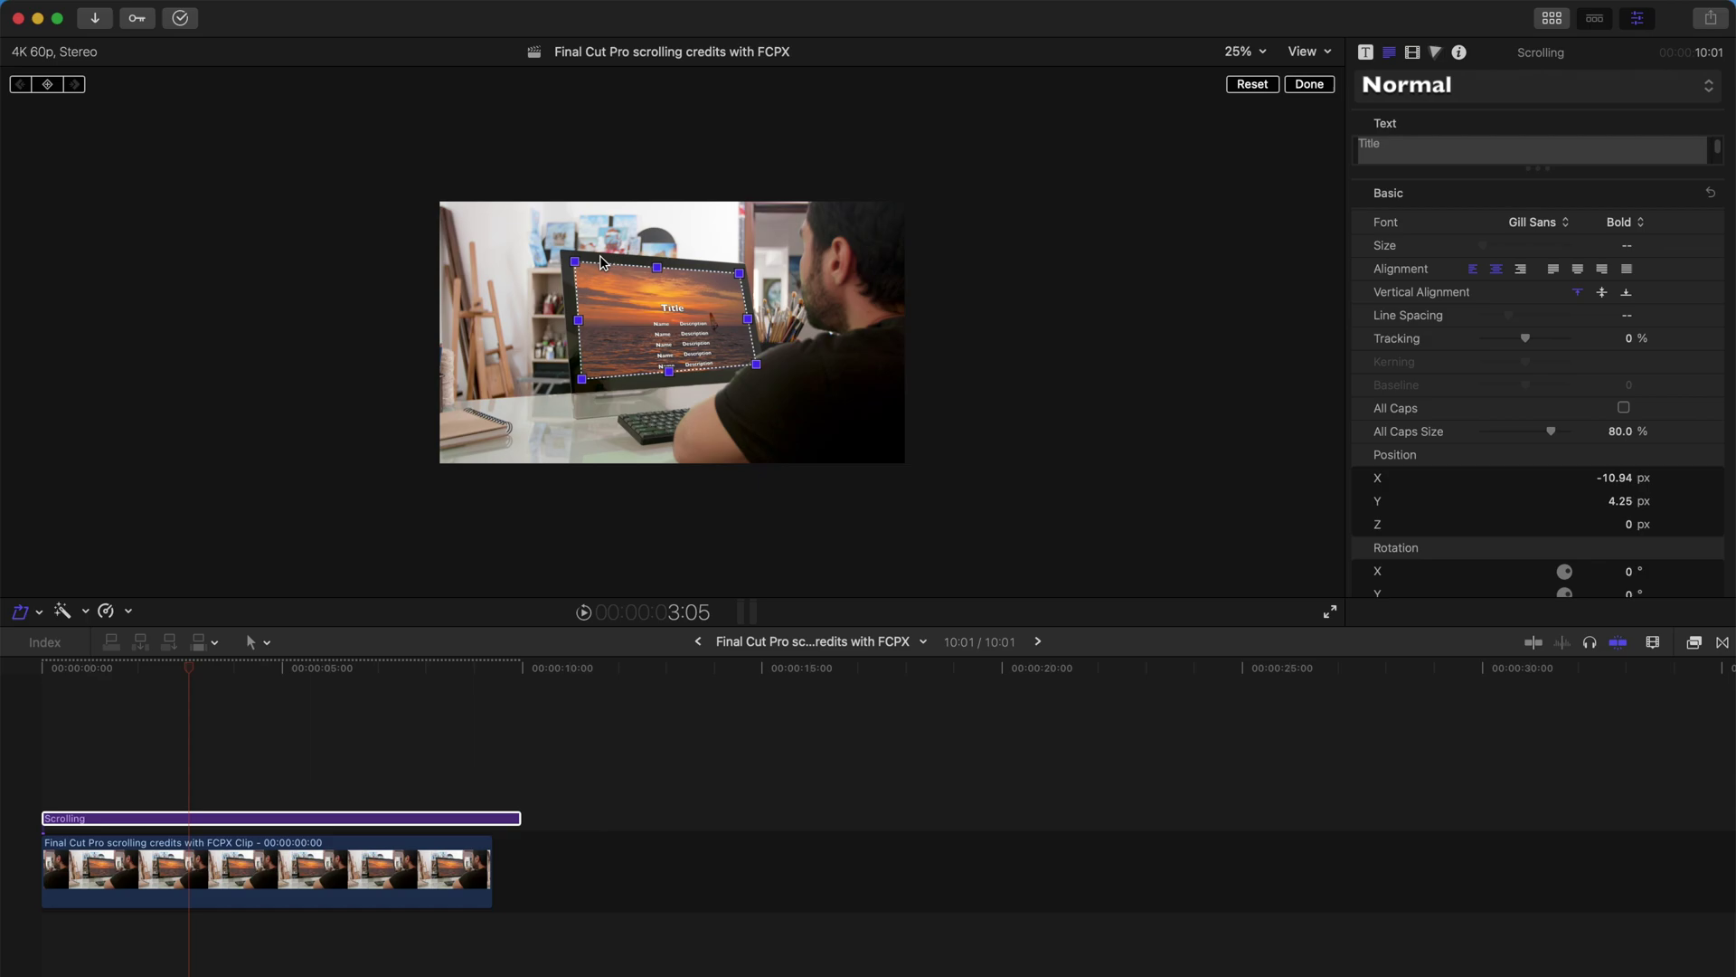
pyautogui.moveTo(576, 262); pyautogui.dragTo(573, 262)
pyautogui.moveTo(758, 365); pyautogui.dragTo(758, 367)
# - Set the viewer to Fit and nudge the bottom corners to match the screen
pyautogui.click(1252, 52)
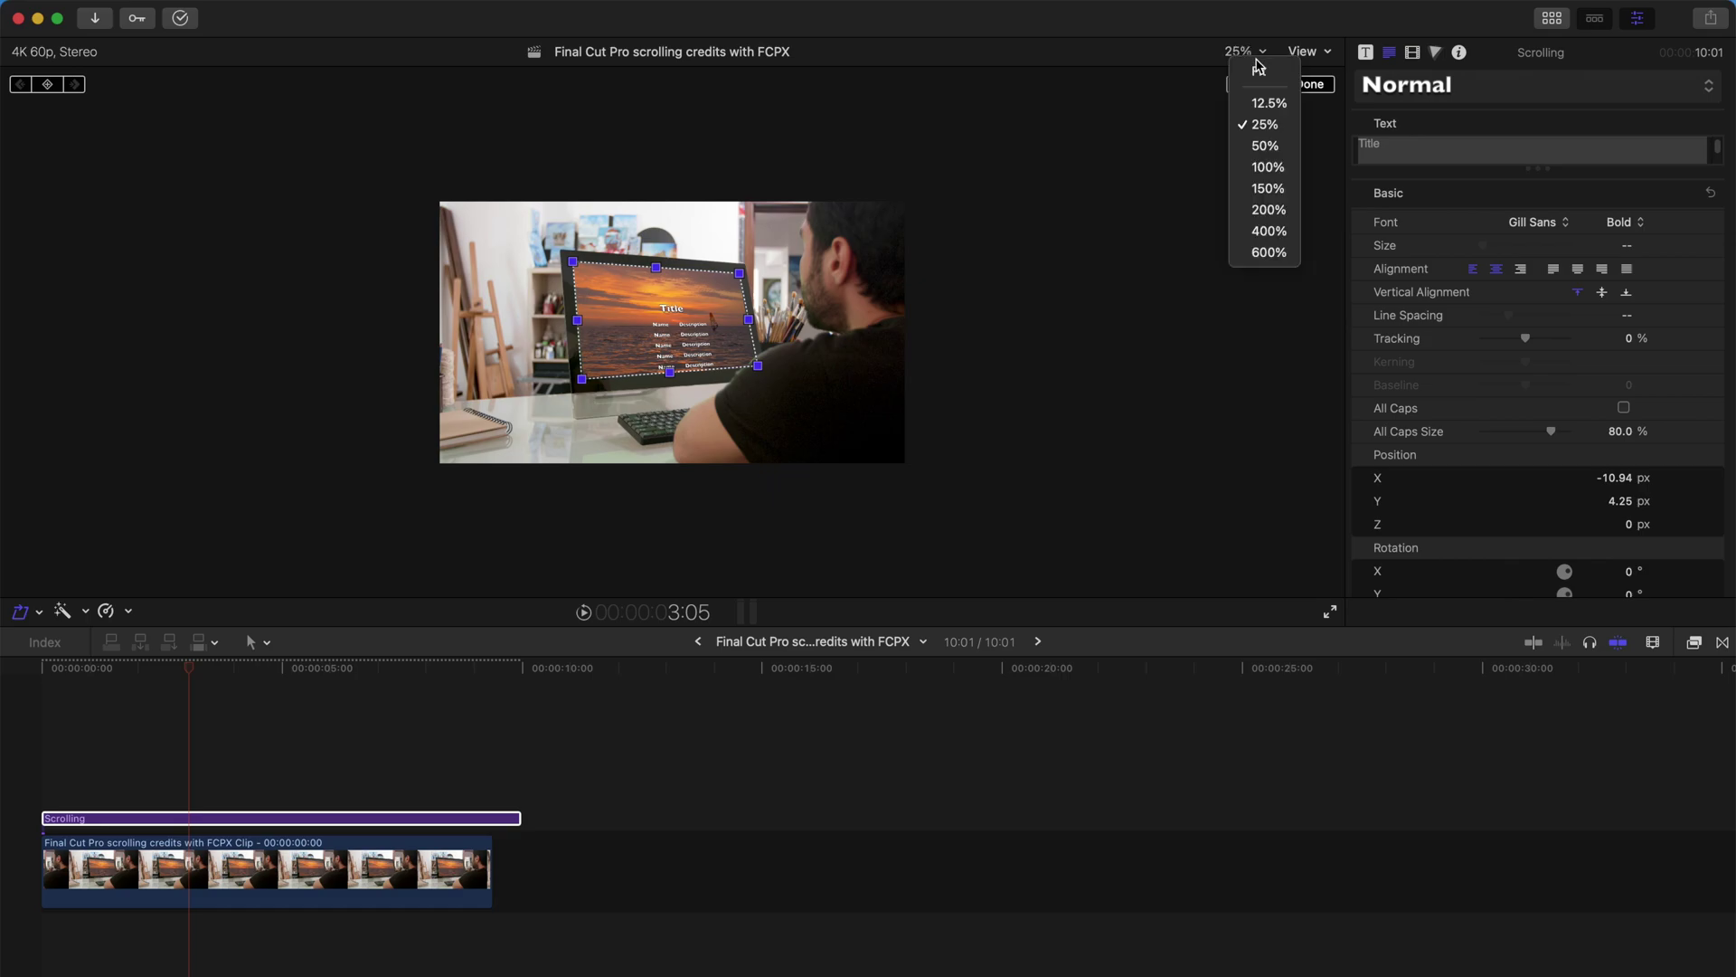
pyautogui.click(1258, 67)
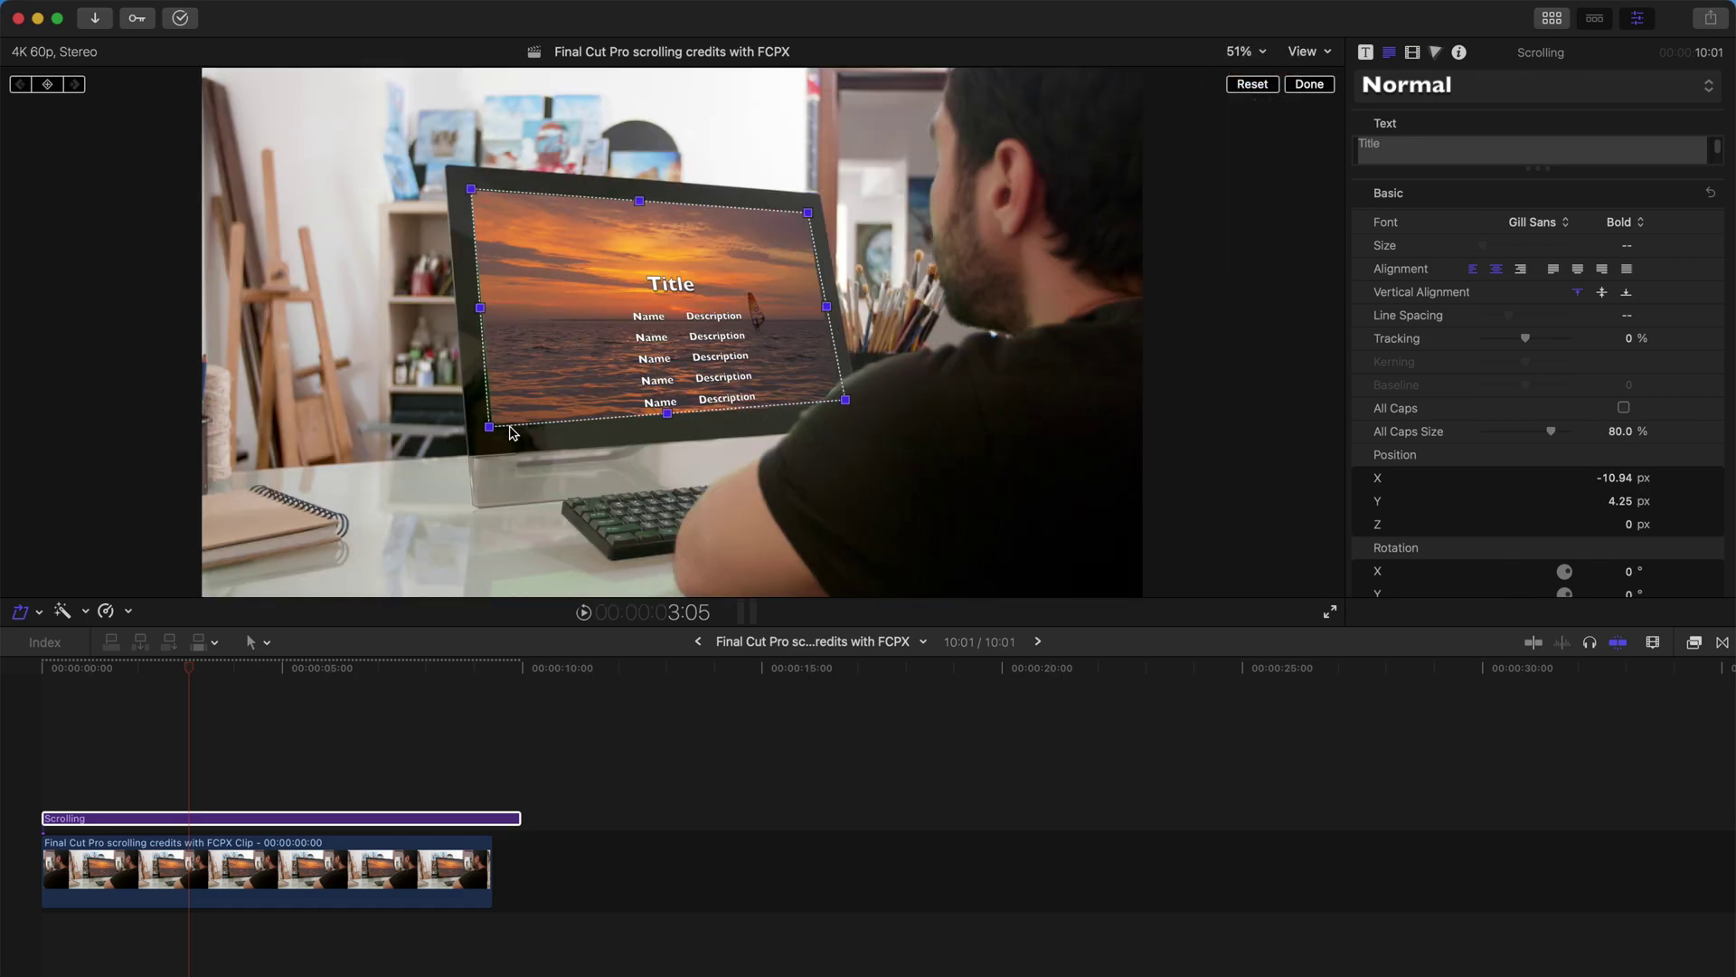
pyautogui.moveTo(496, 432); pyautogui.dragTo(496, 426)
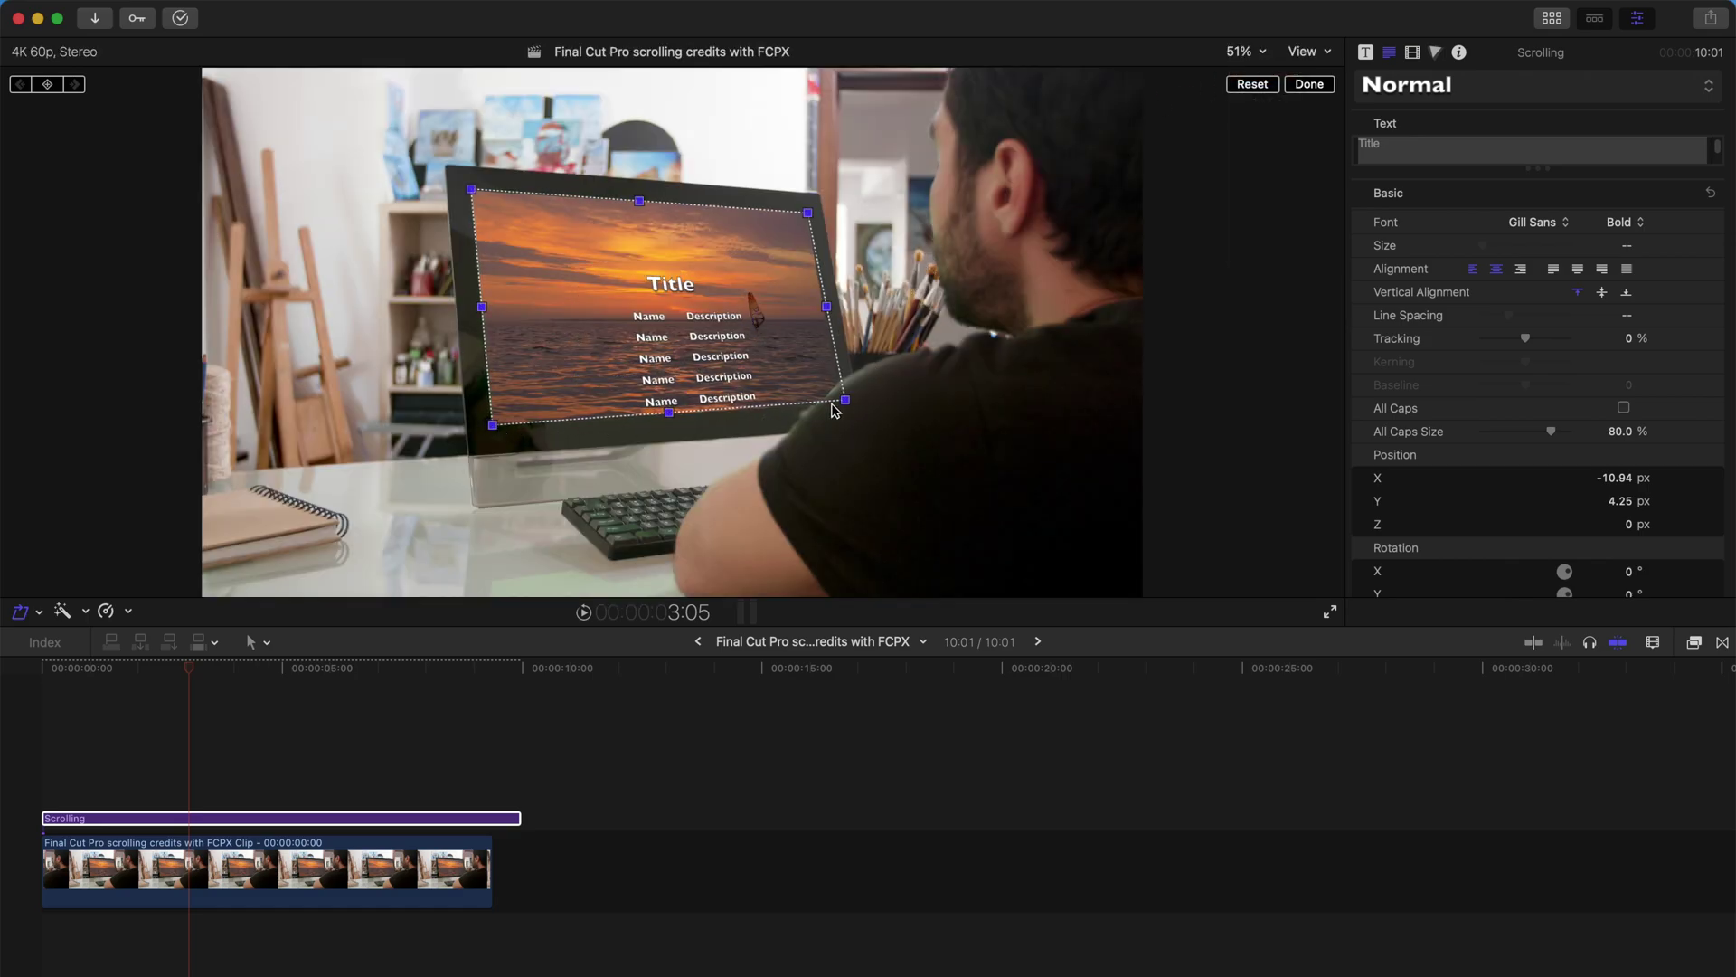
pyautogui.moveTo(848, 406); pyautogui.dragTo(842, 402)
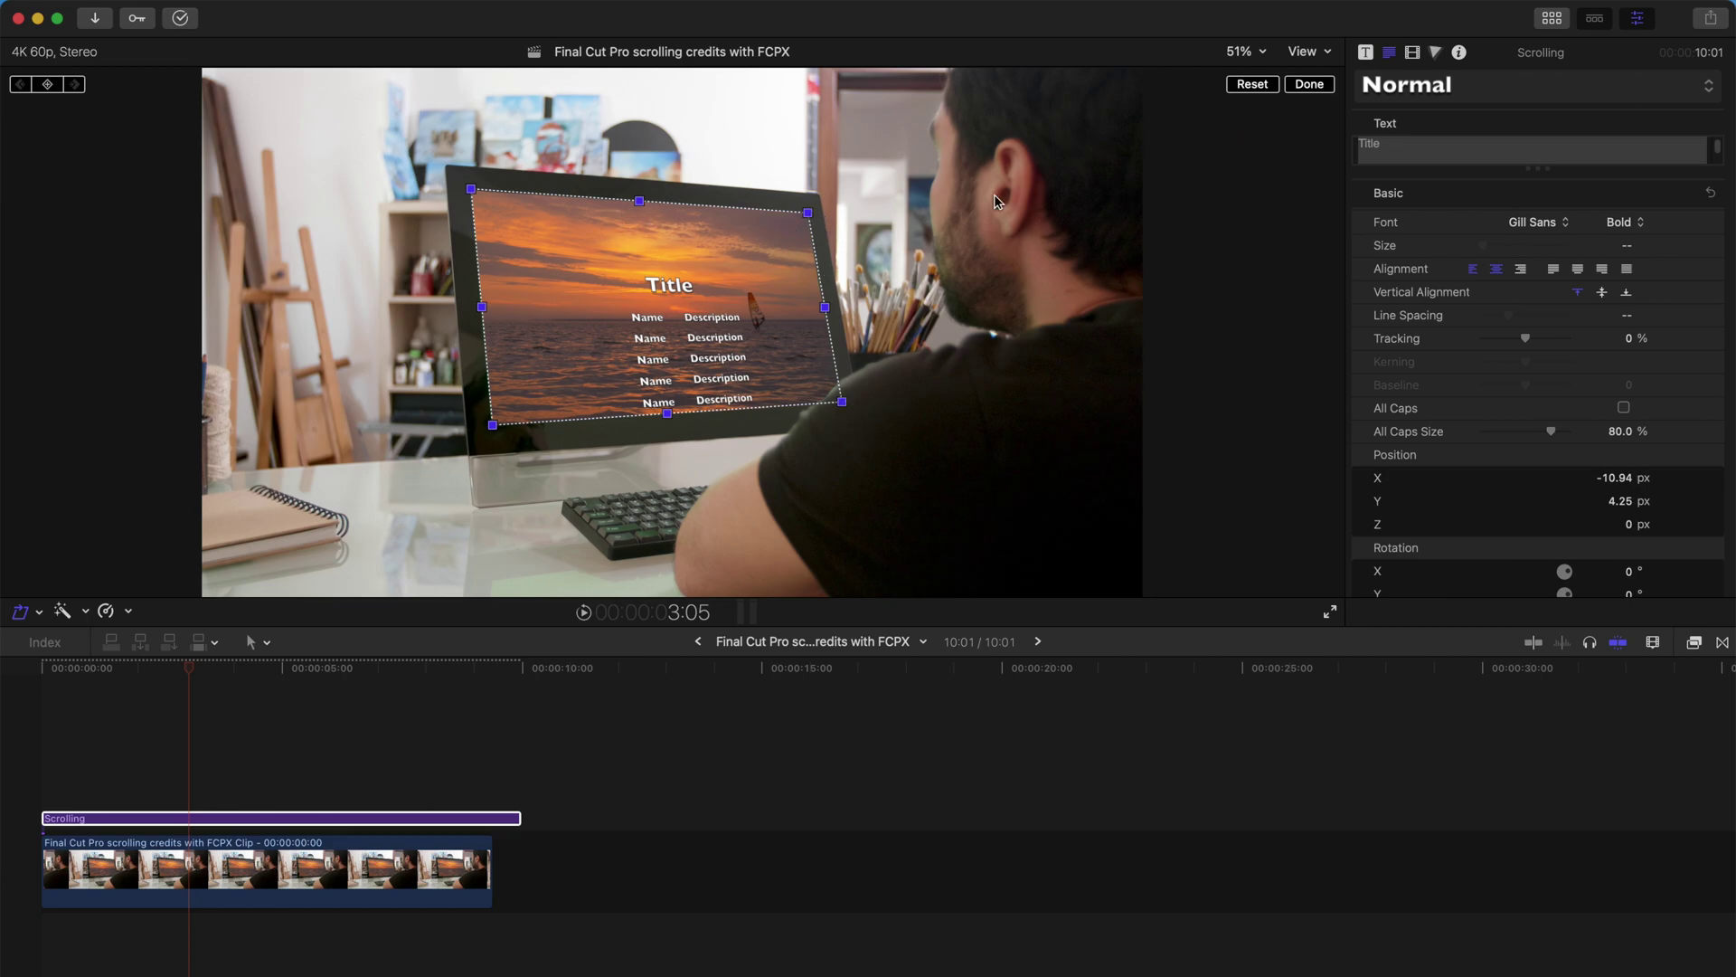
pyautogui.click(1308, 85)
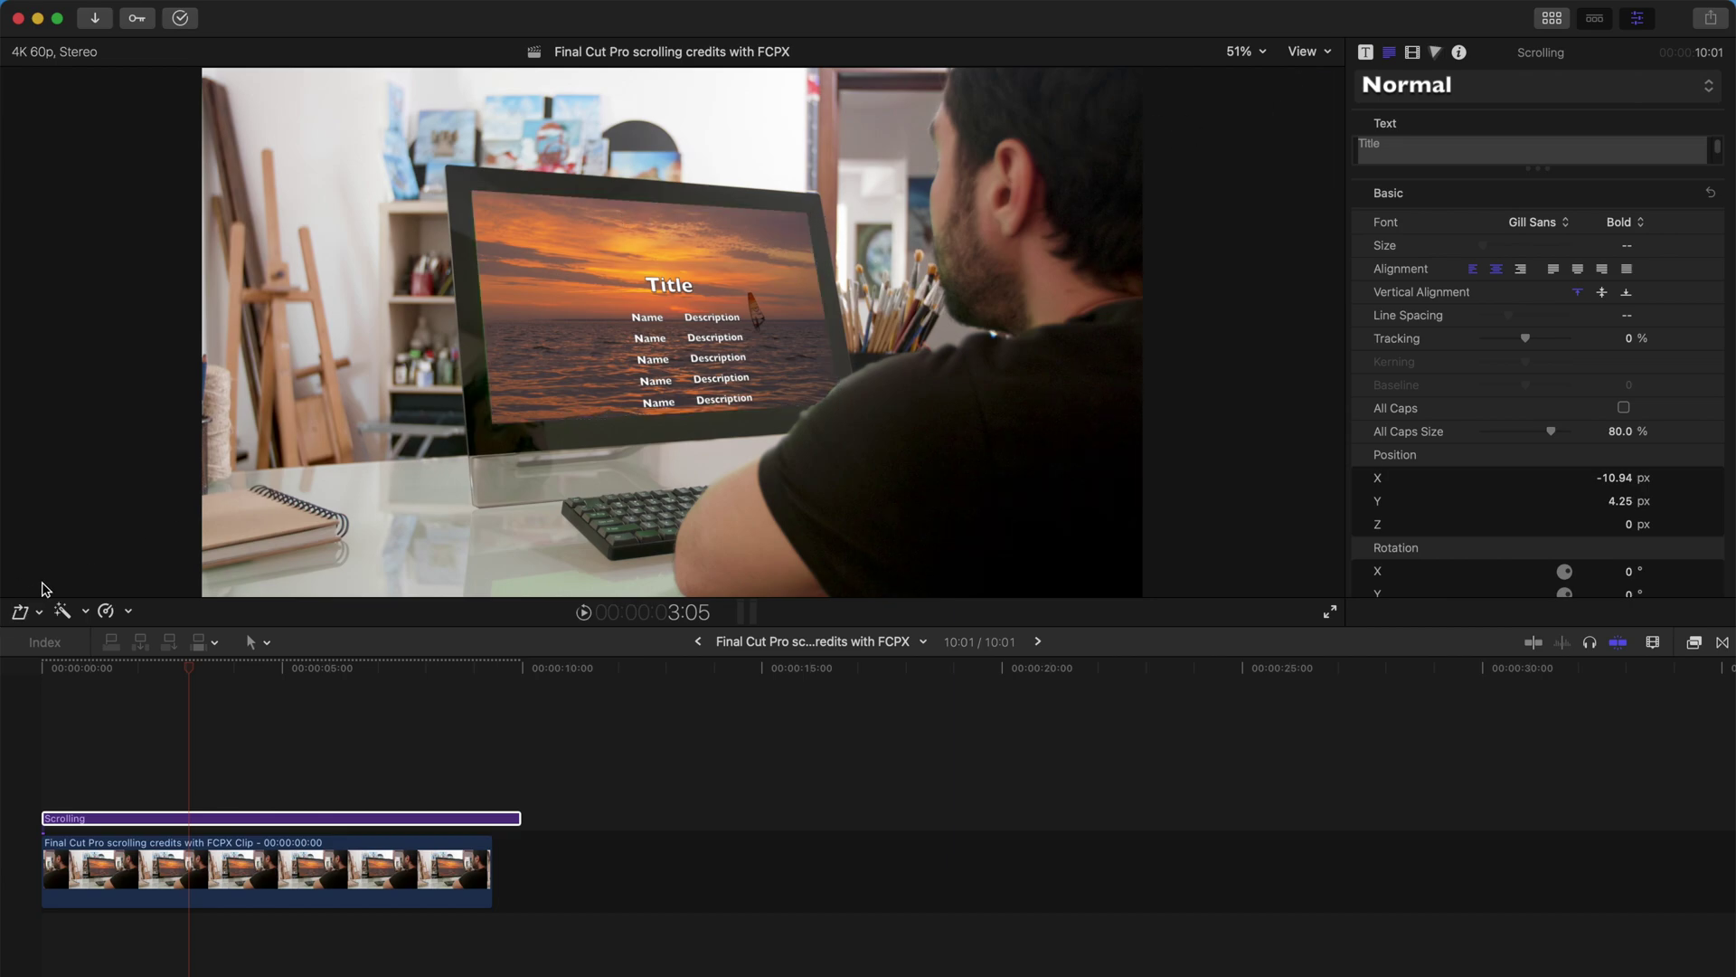
pyautogui.click(27, 669)
pyautogui.press('space')
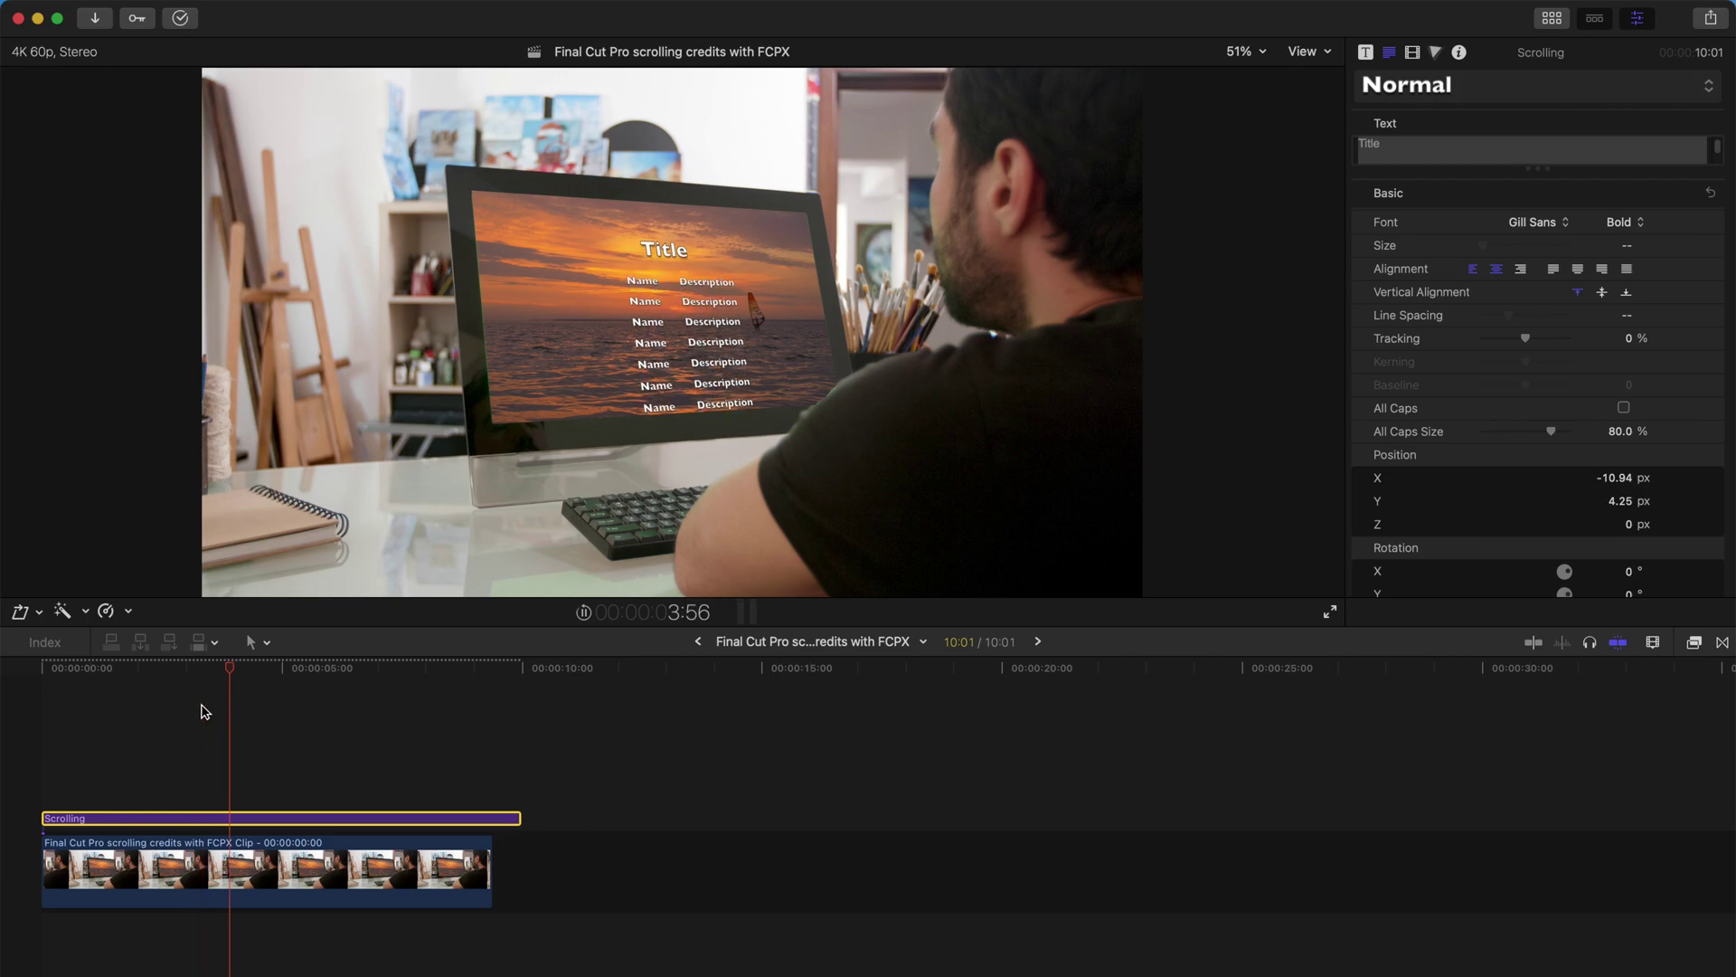
pyautogui.press('space')
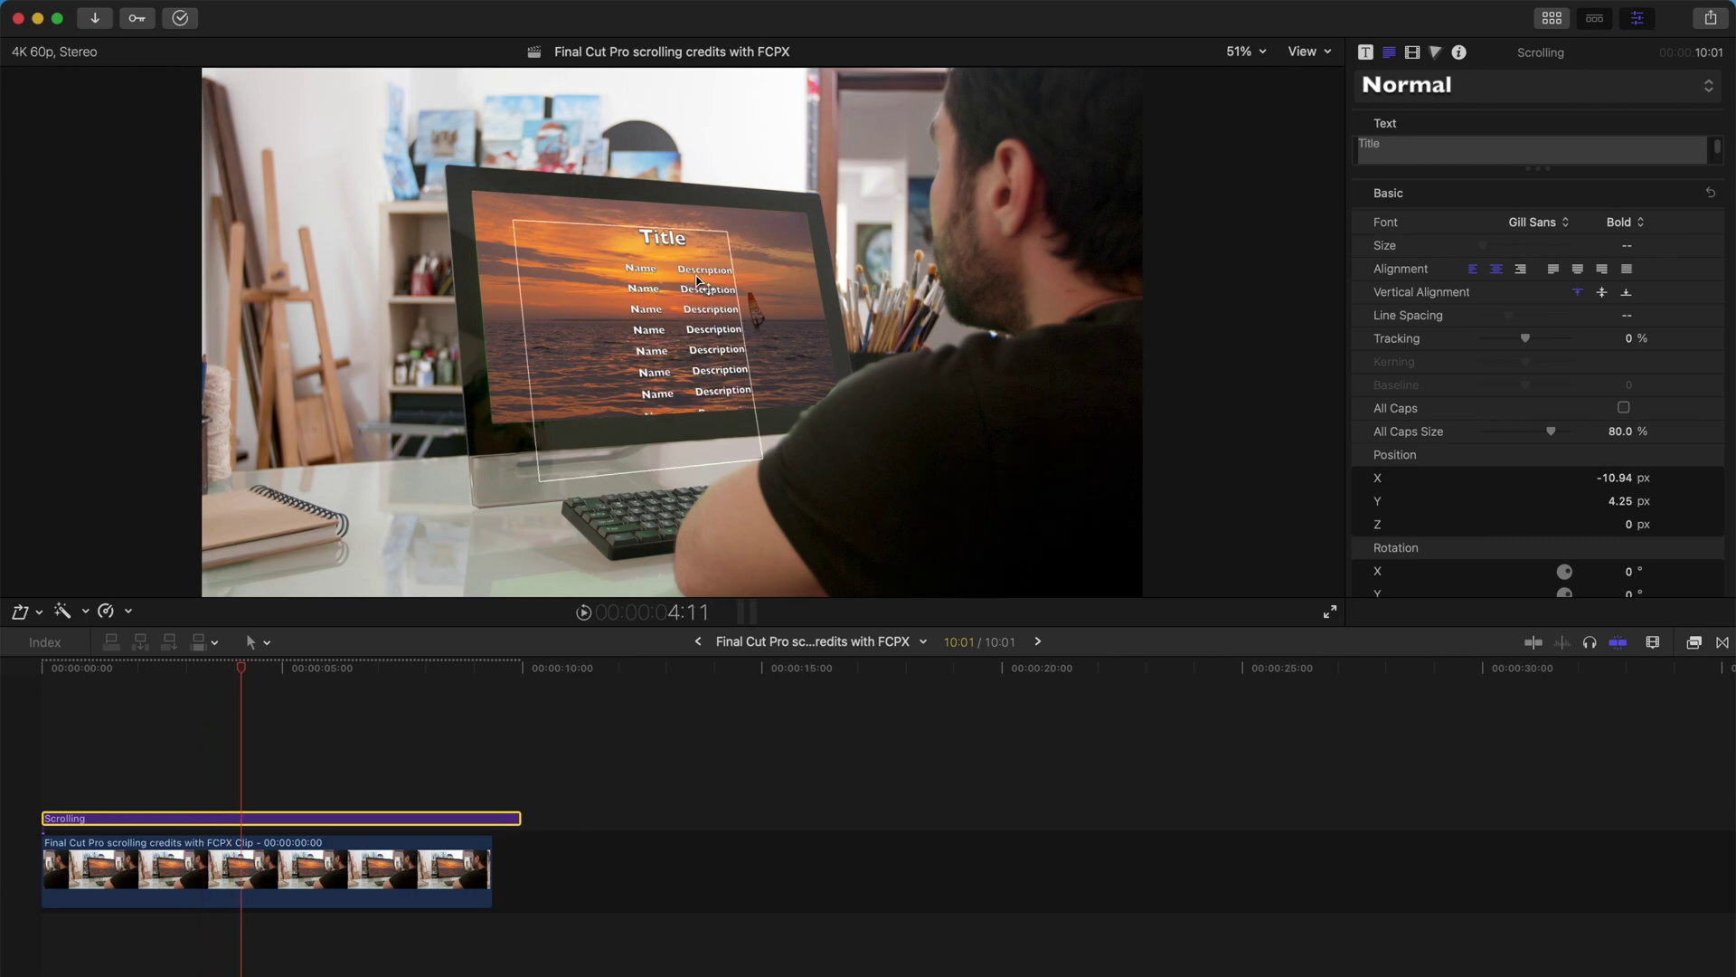